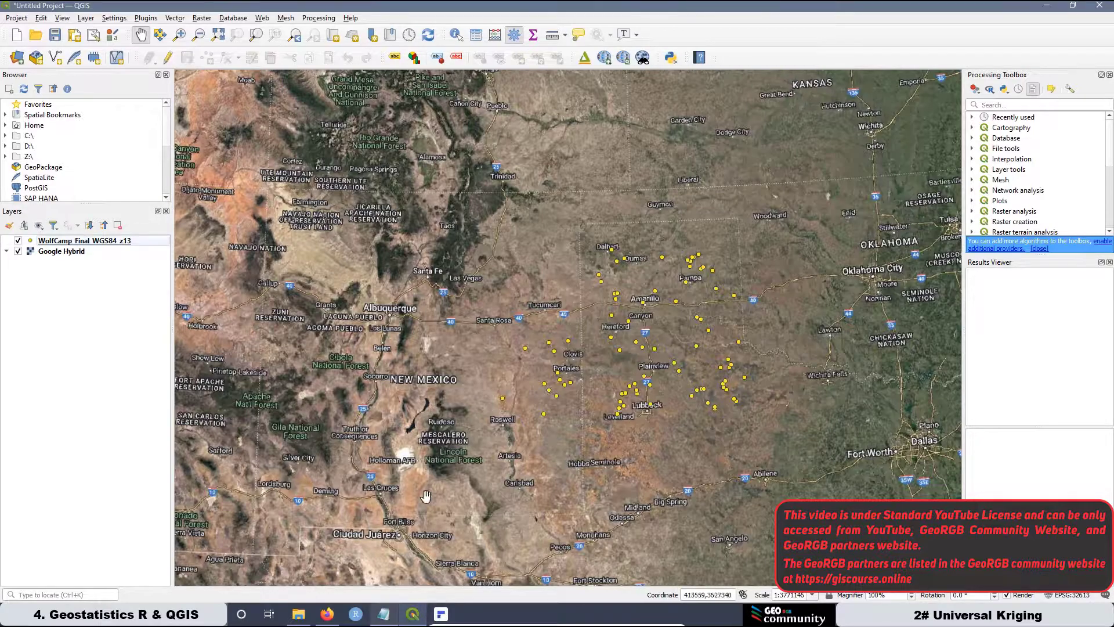
# Step: Switch to Firefox and open the Ordinary Kriging lesson of the 4th geostatistics course on giscourse.online
pyautogui.click(387, 619)
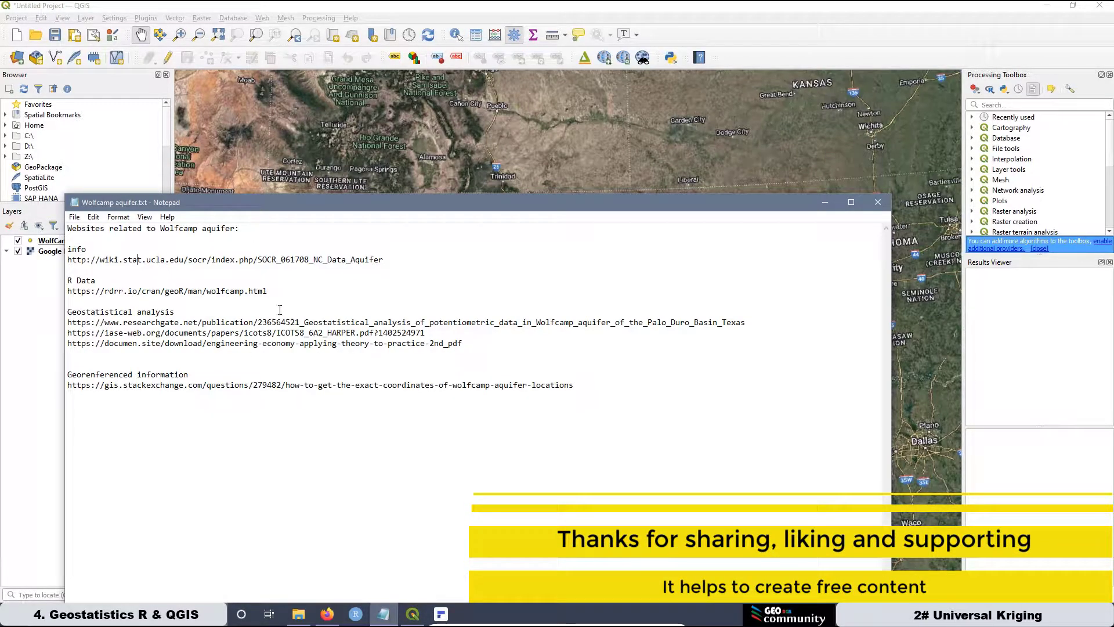
pyautogui.click(328, 615)
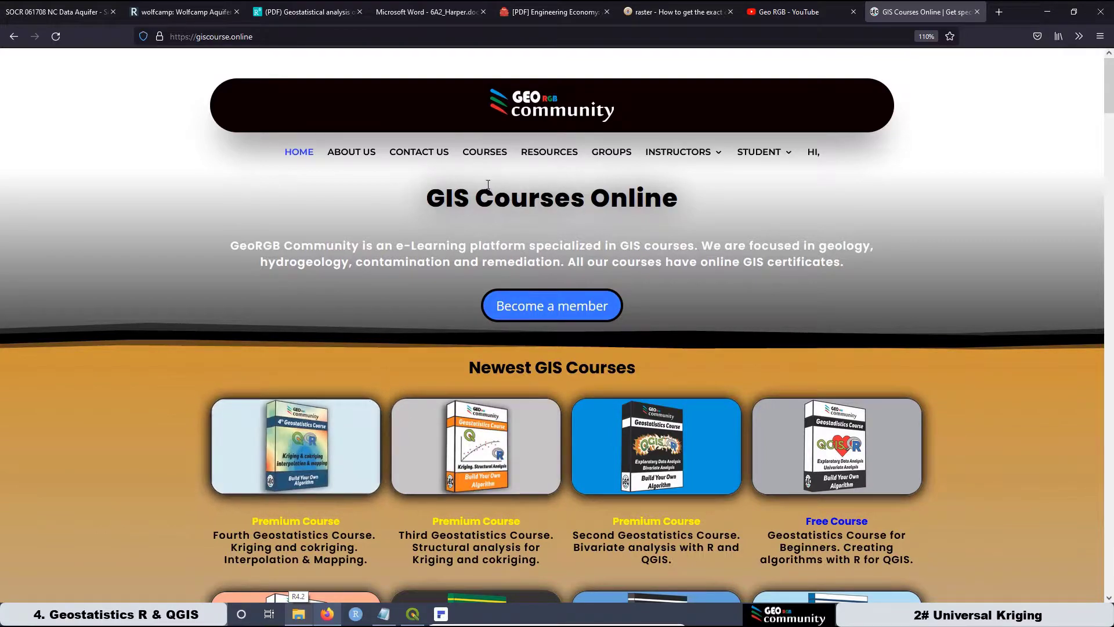
pyautogui.click(482, 154)
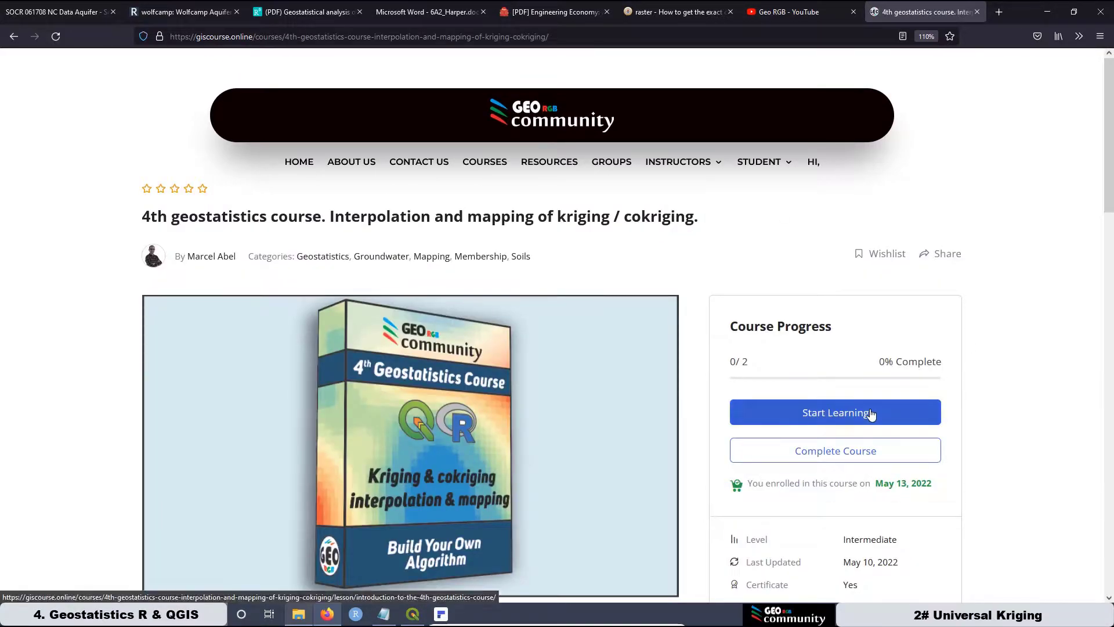
pyautogui.click(871, 413)
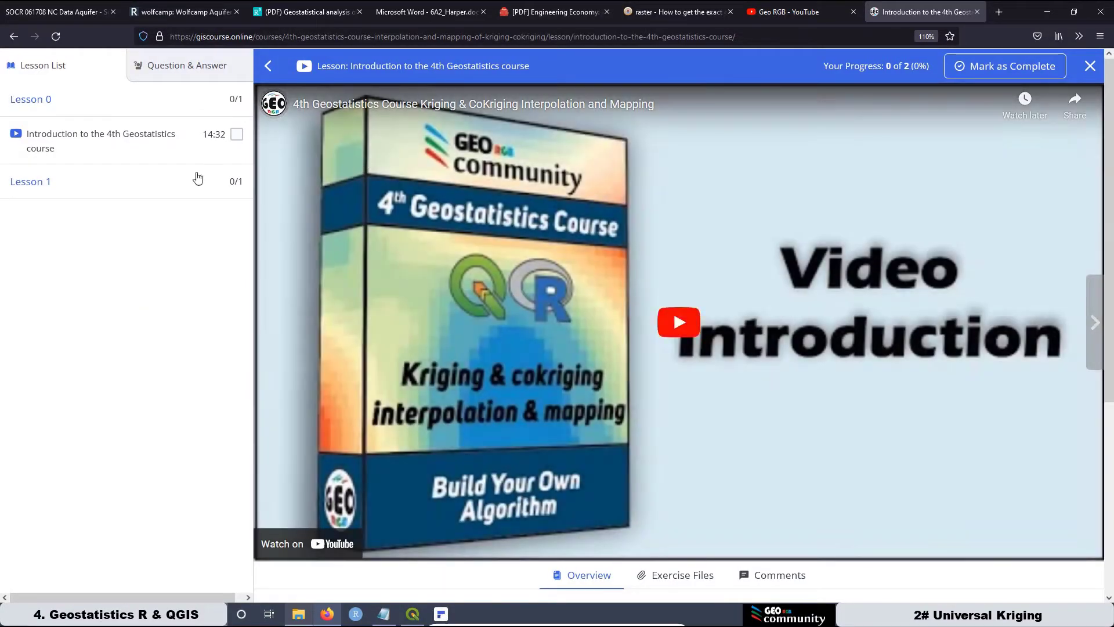
pyautogui.click(31, 184)
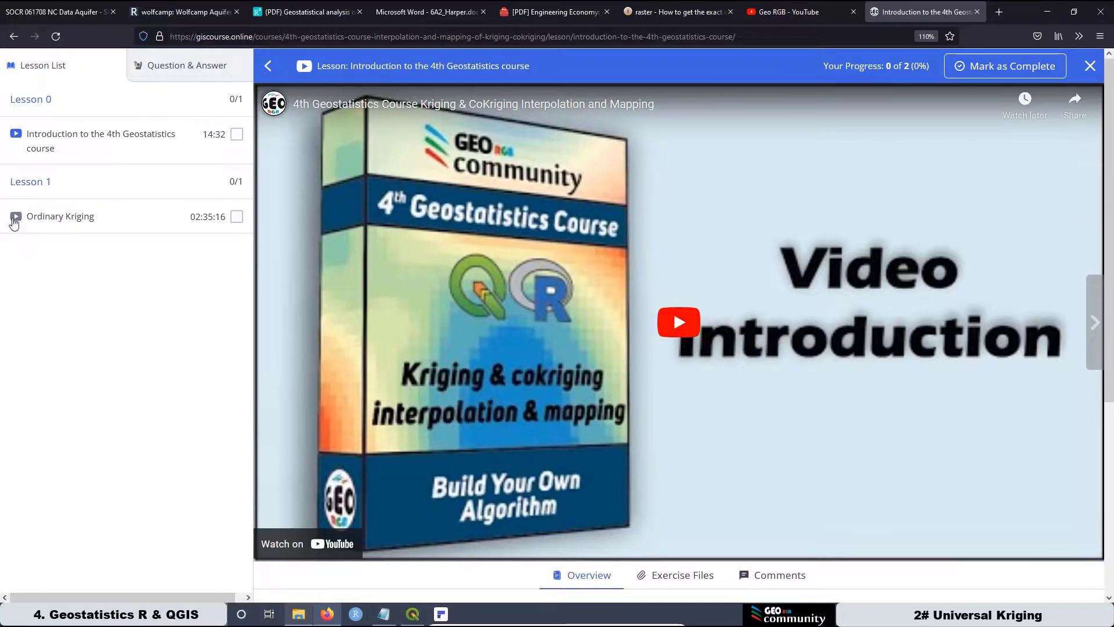
pyautogui.click(51, 222)
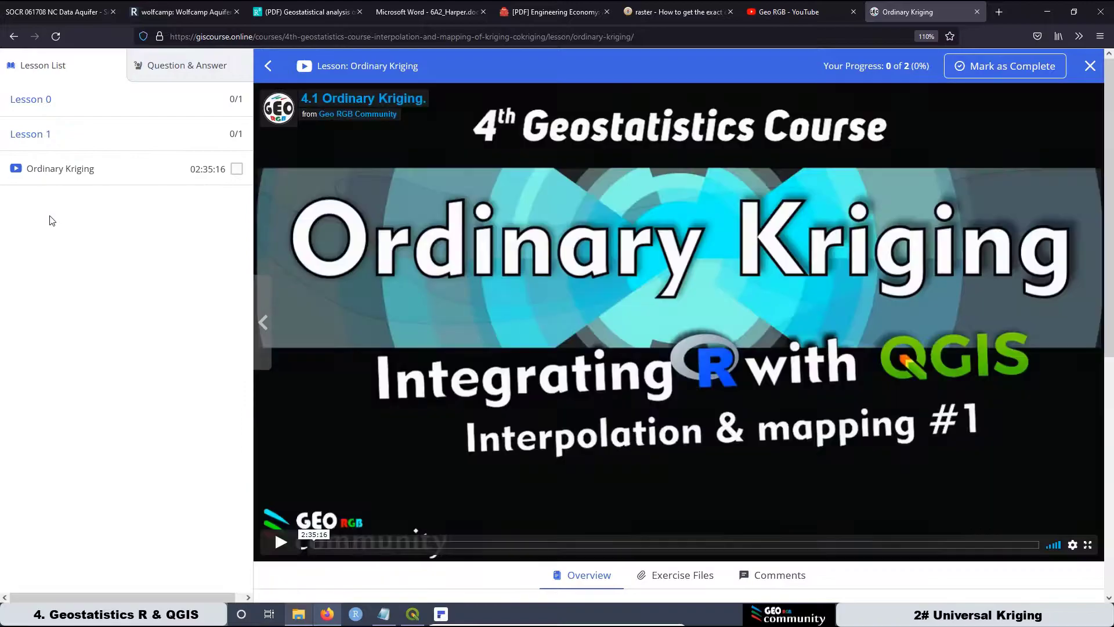
# Step: Show the exercise files of the Ordinary Kriging lesson and look over the downloadable script and link files
pyautogui.scroll(-2, 586, 451)
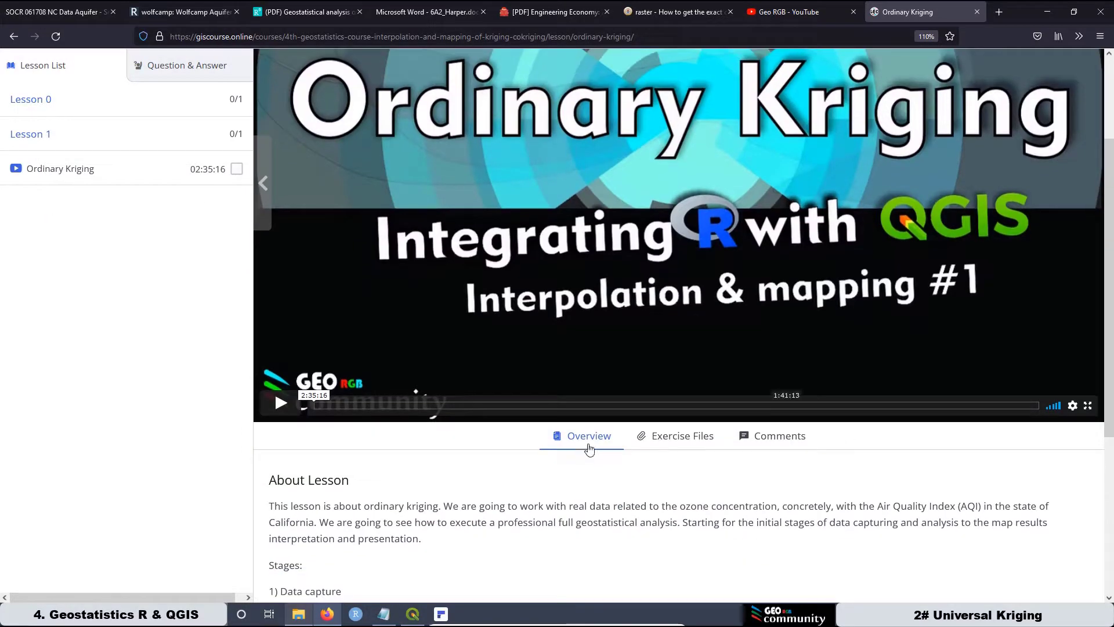
pyautogui.click(689, 443)
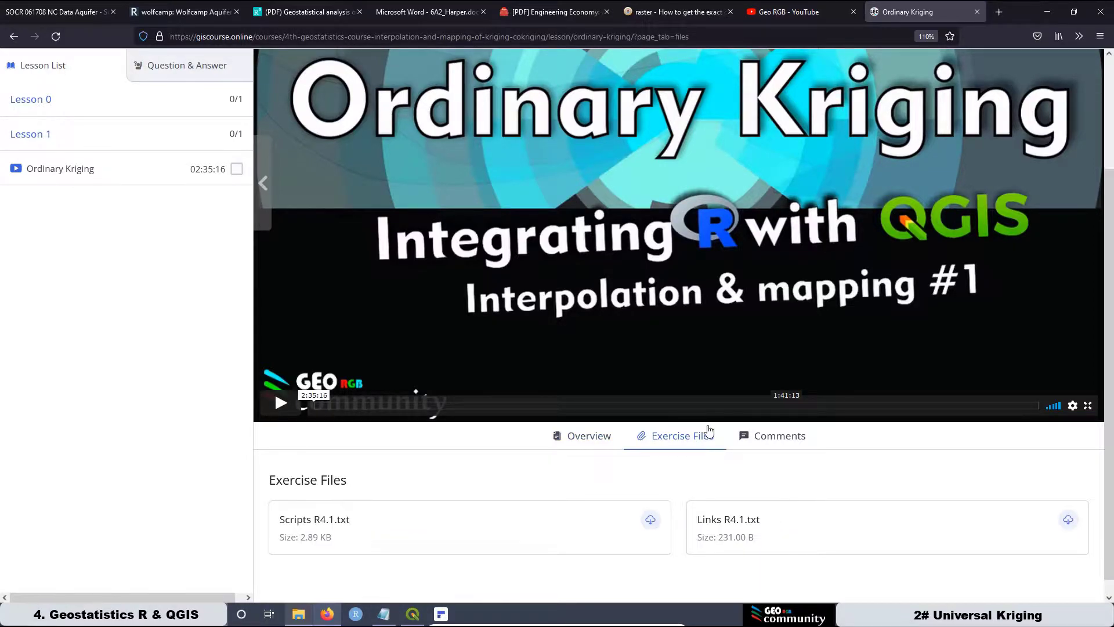
pyautogui.scroll(-1, 707, 415)
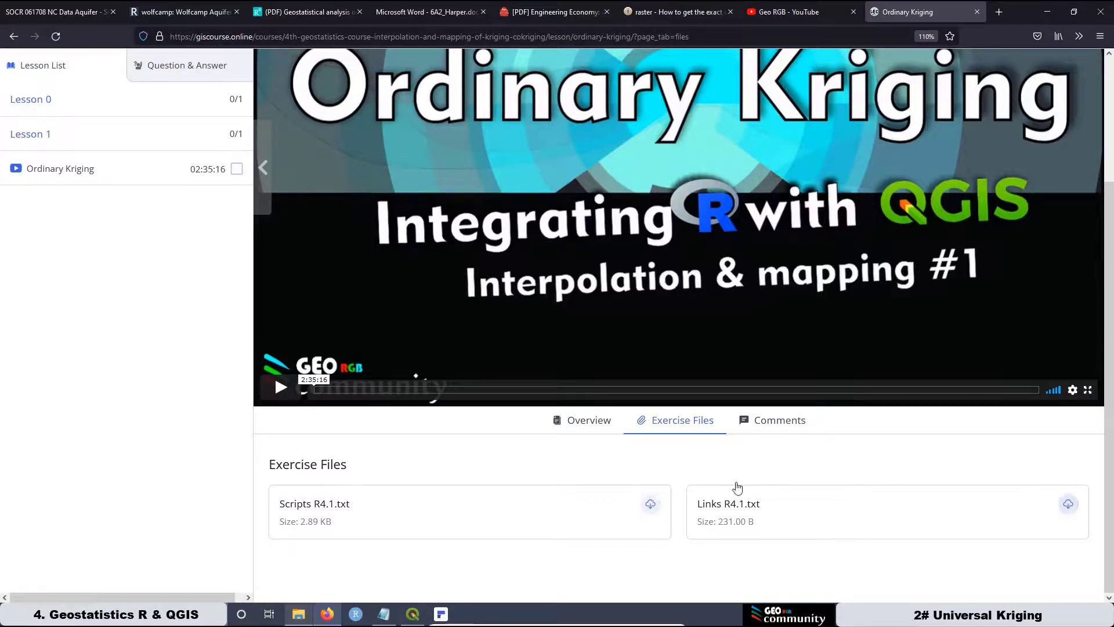
pyautogui.scroll(2, 719, 480)
pyautogui.scroll(-2, 709, 469)
# Step: Check the Wolfcamp aquifer website list in Notepad and open the SOCR 061708 NC Data Aquifer page in Firefox
pyautogui.click(385, 615)
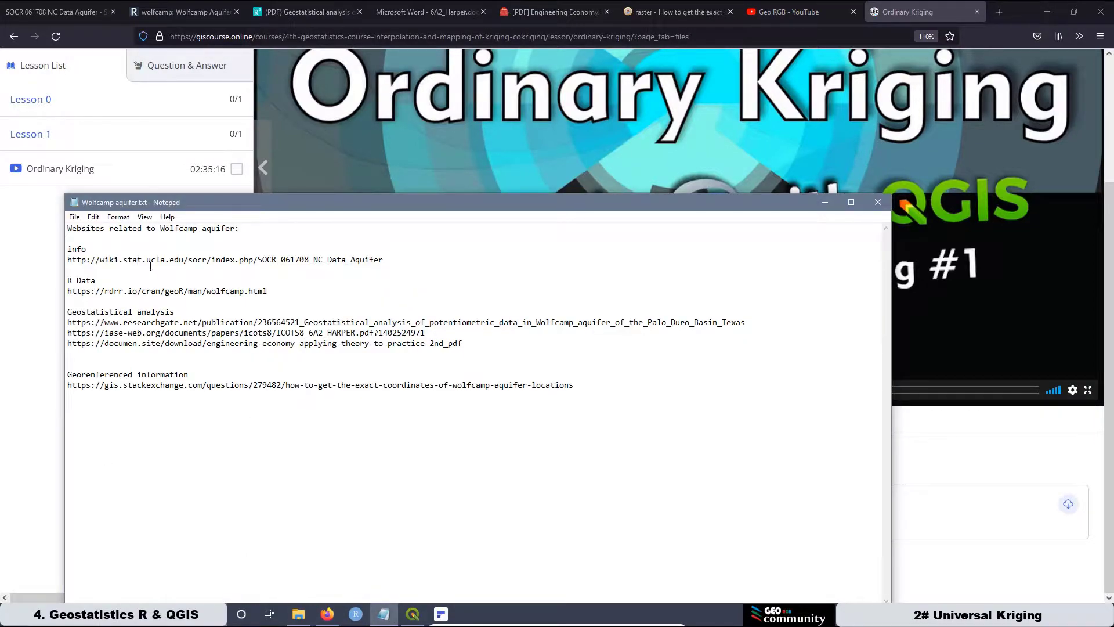
pyautogui.click(56, 11)
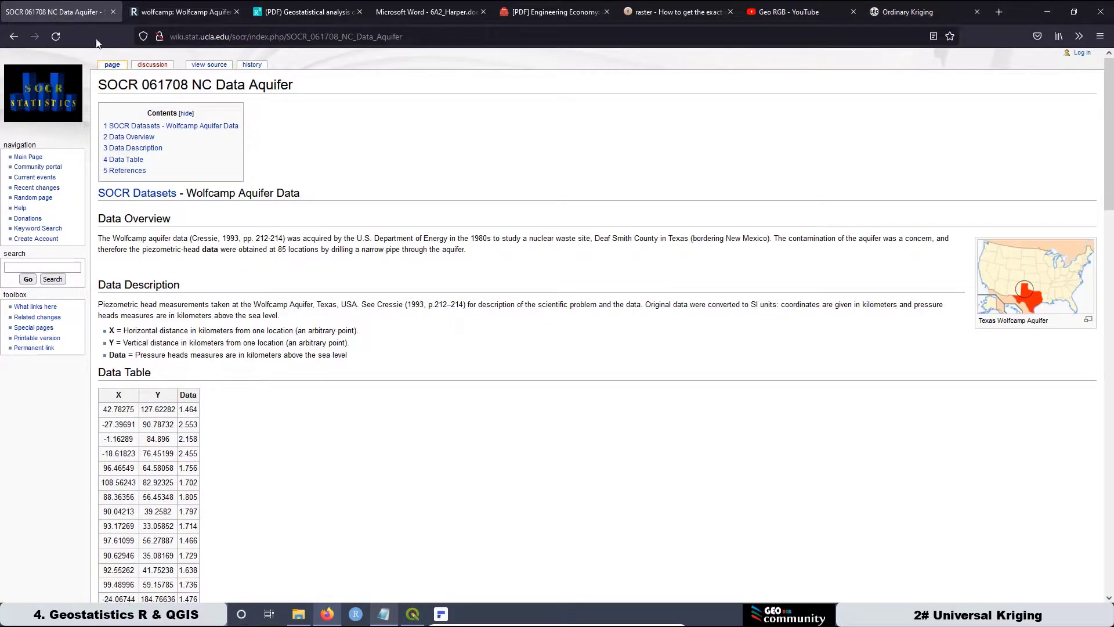
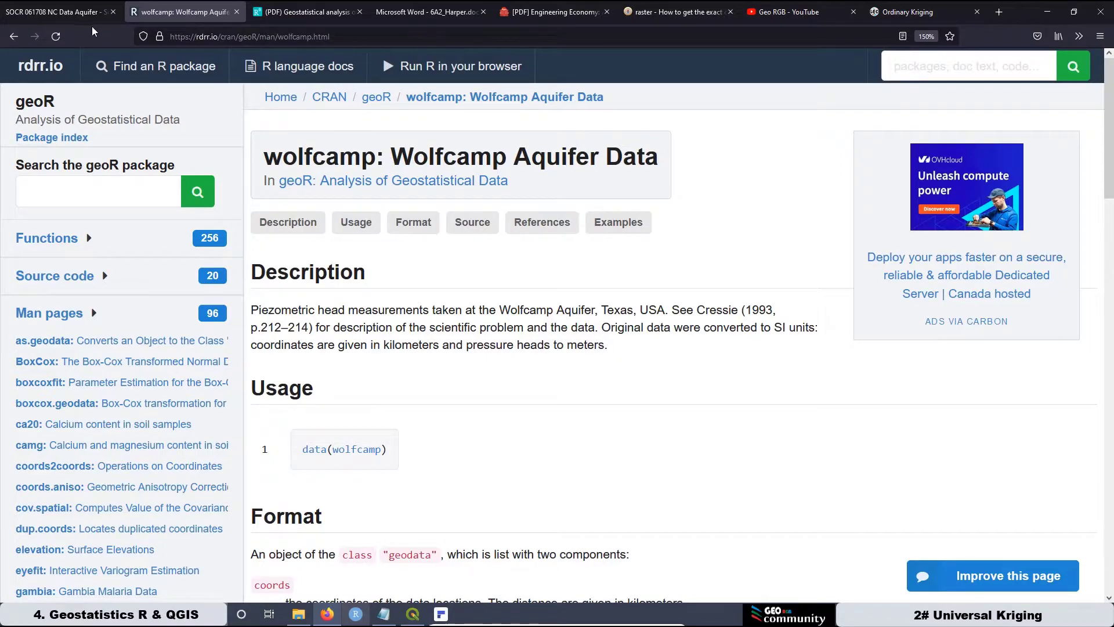
# Step: Read the description, usage, format, source and references of the wolfcamp dataset on its rdrr.io geoR page
pyautogui.scroll(-3, 420, 349)
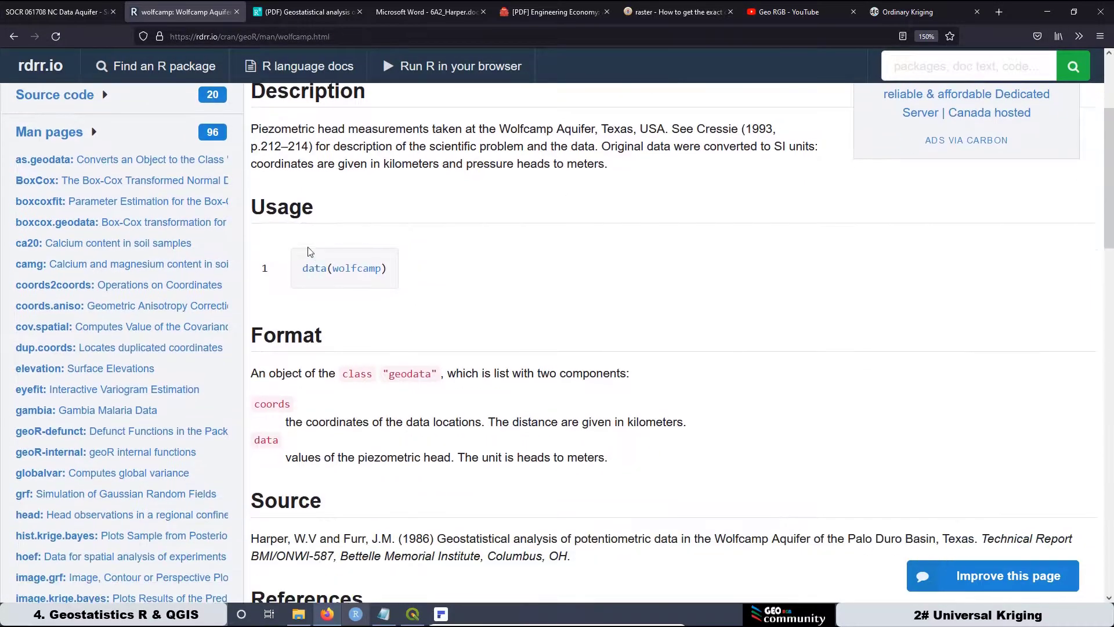
pyautogui.scroll(-3, 445, 324)
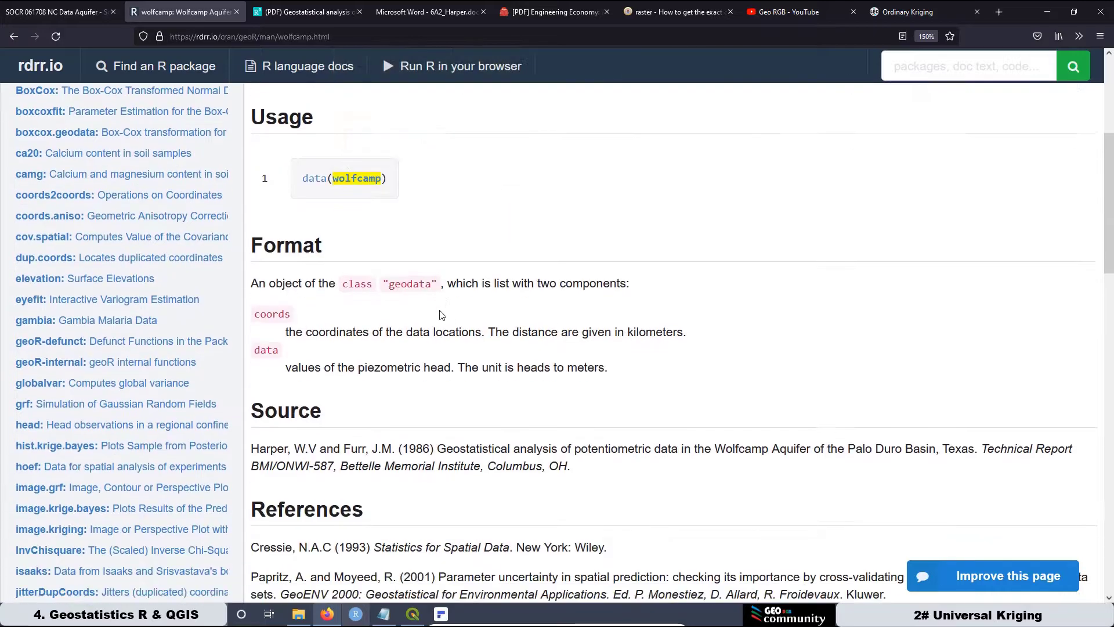
pyautogui.scroll(-3, 461, 272)
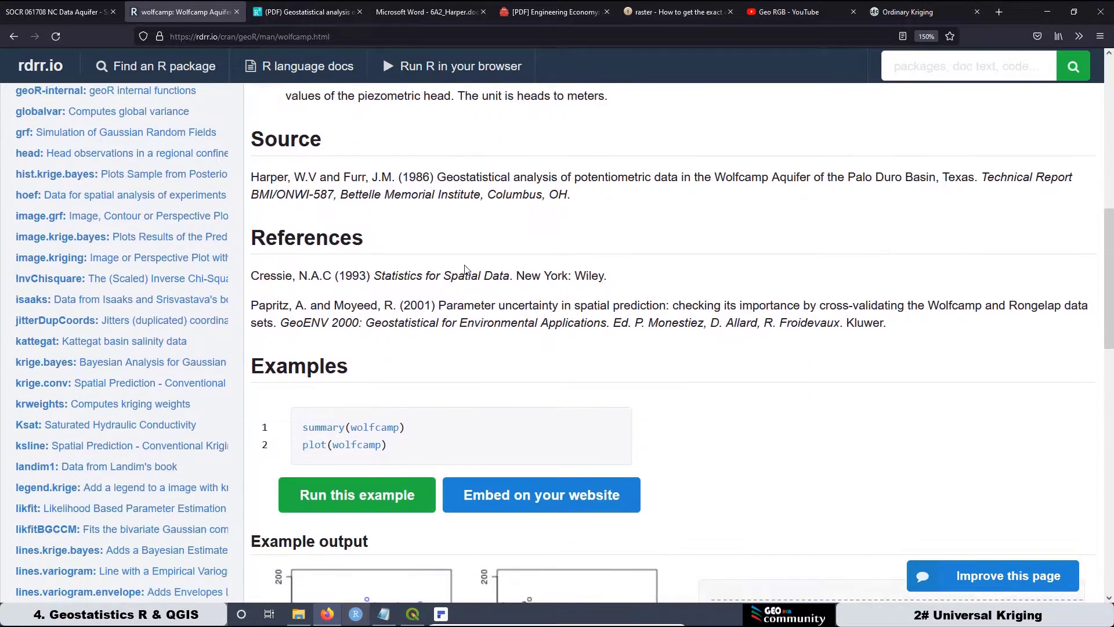
pyautogui.scroll(-2, 348, 302)
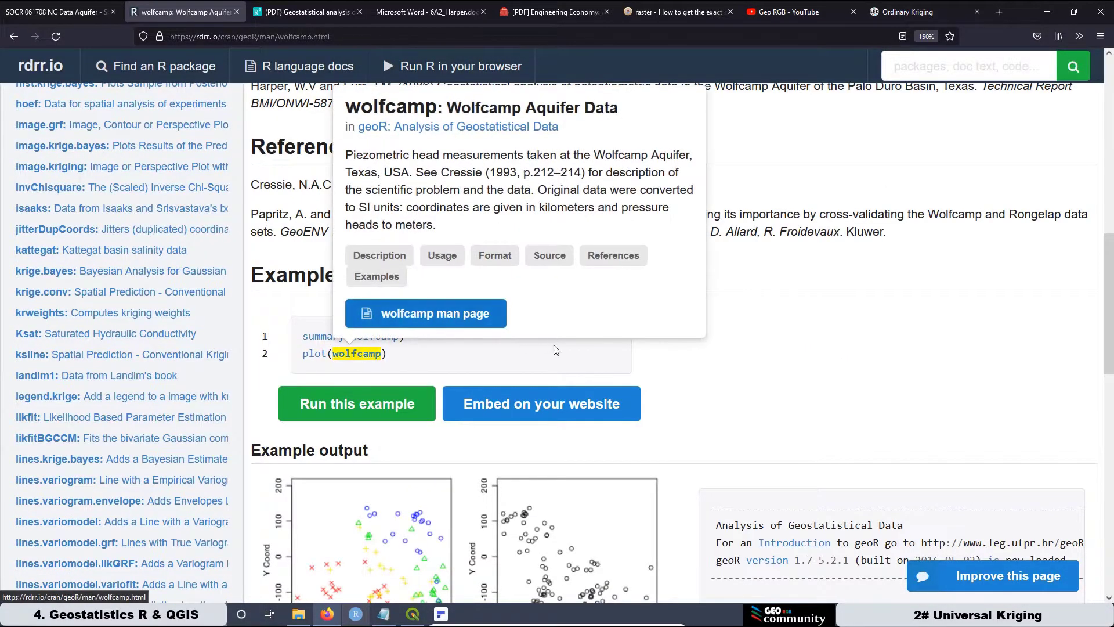
pyautogui.scroll(1, 727, 368)
pyautogui.scroll(1, 727, 367)
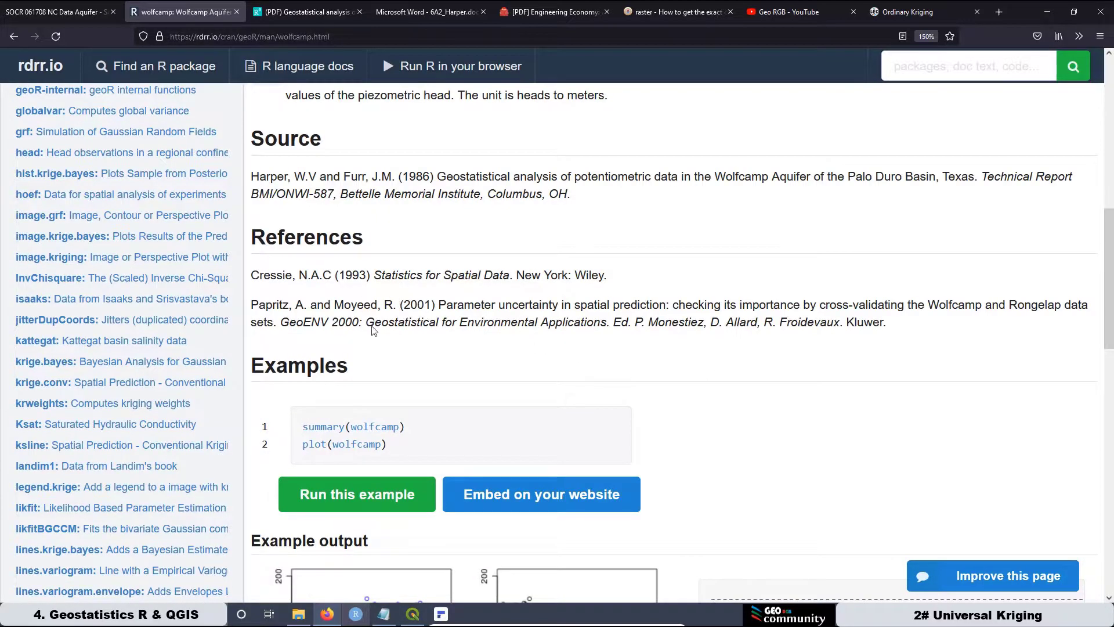
# Step: Examine the example output plots and the coordinate, distance and data summaries on the wolfcamp page
pyautogui.scroll(-5, 657, 289)
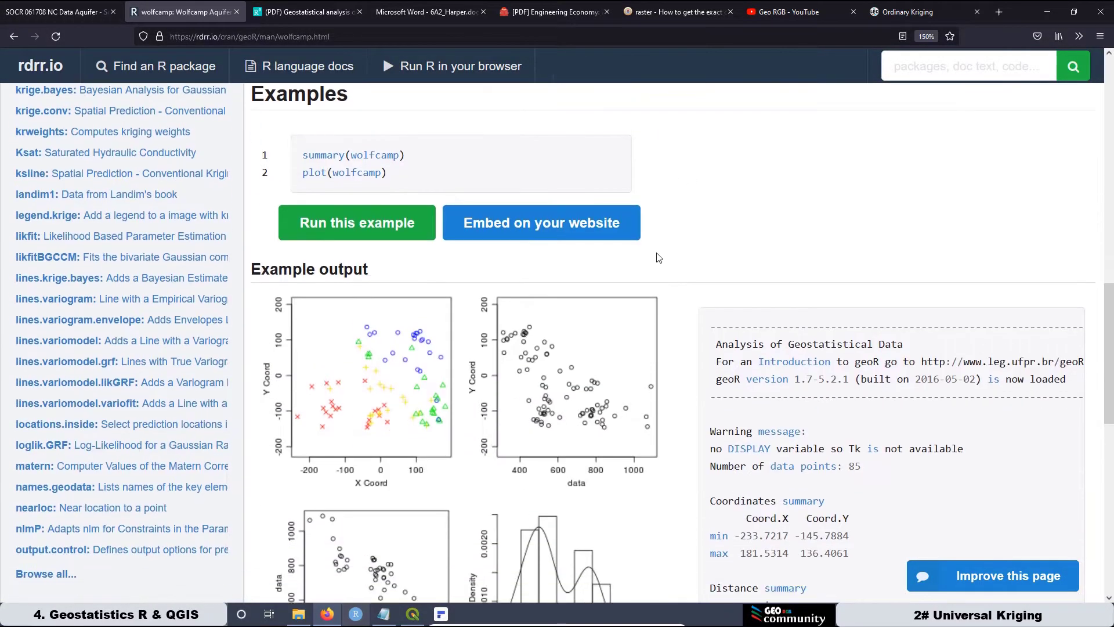
pyautogui.scroll(-2, 466, 326)
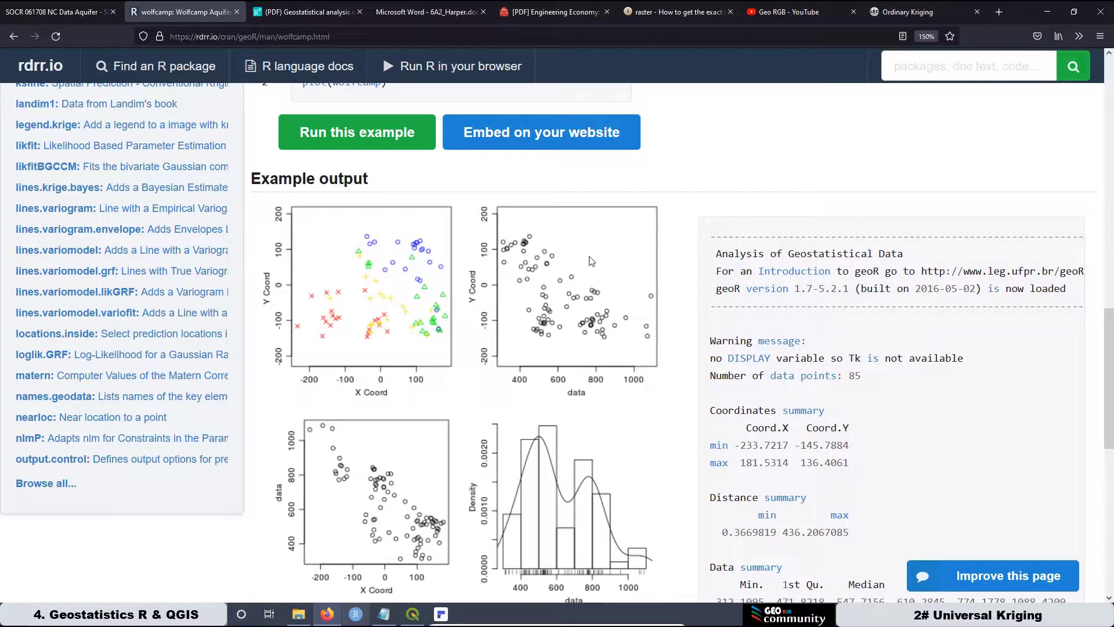
pyautogui.scroll(-1, 595, 251)
pyautogui.scroll(-1, 595, 252)
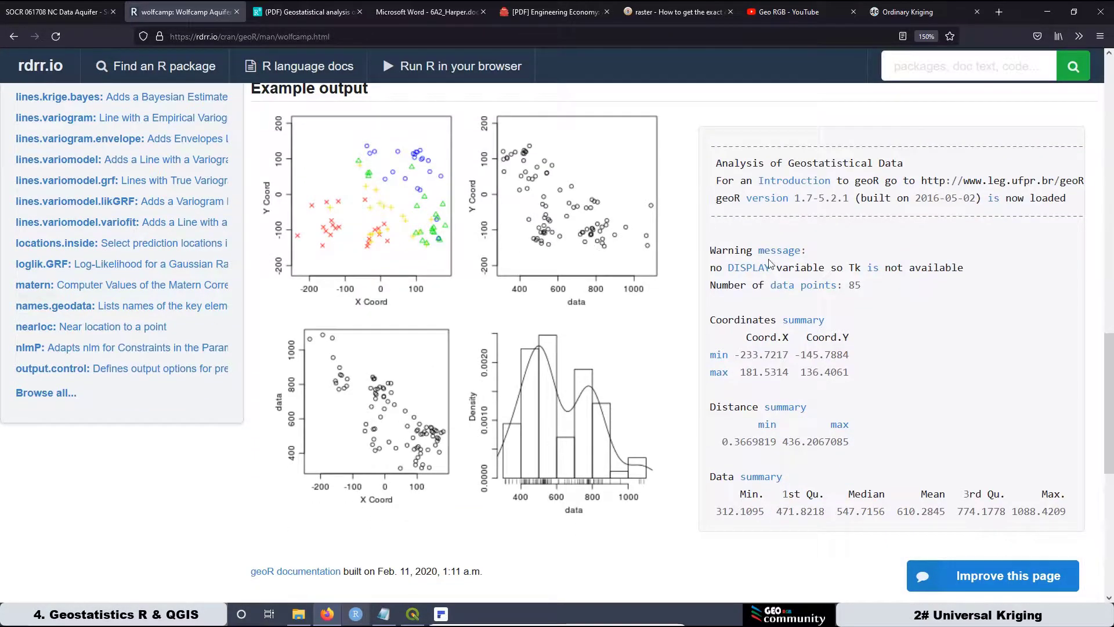
pyautogui.scroll(-5, 768, 262)
pyautogui.scroll(-3, 553, 259)
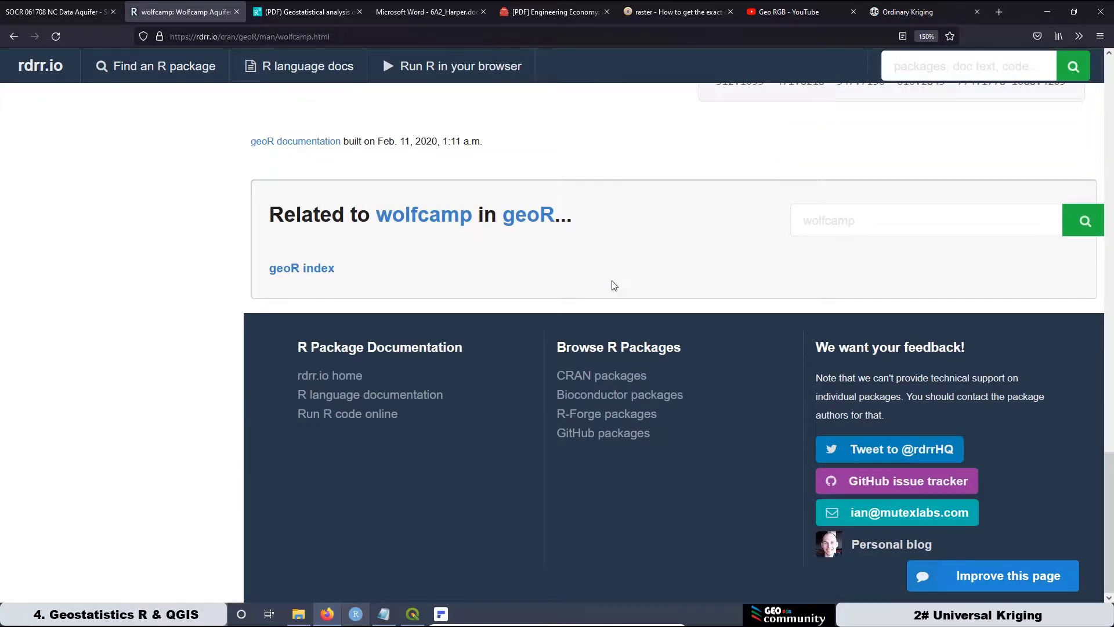
pyautogui.scroll(5, 614, 285)
pyautogui.scroll(3, 628, 372)
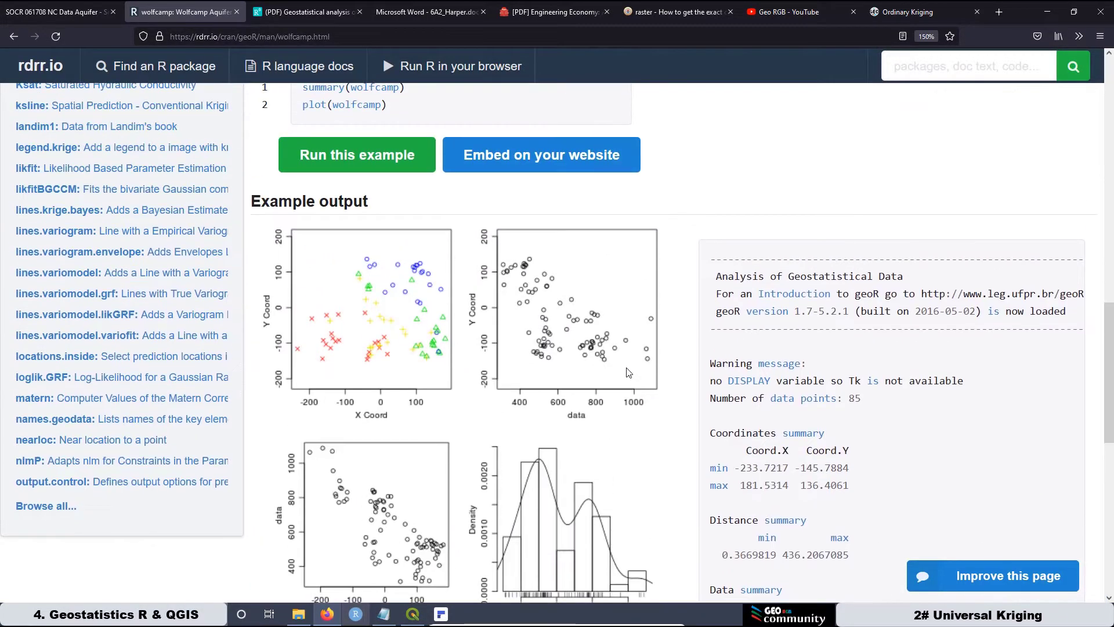
pyautogui.scroll(4, 621, 377)
pyautogui.scroll(2, 616, 380)
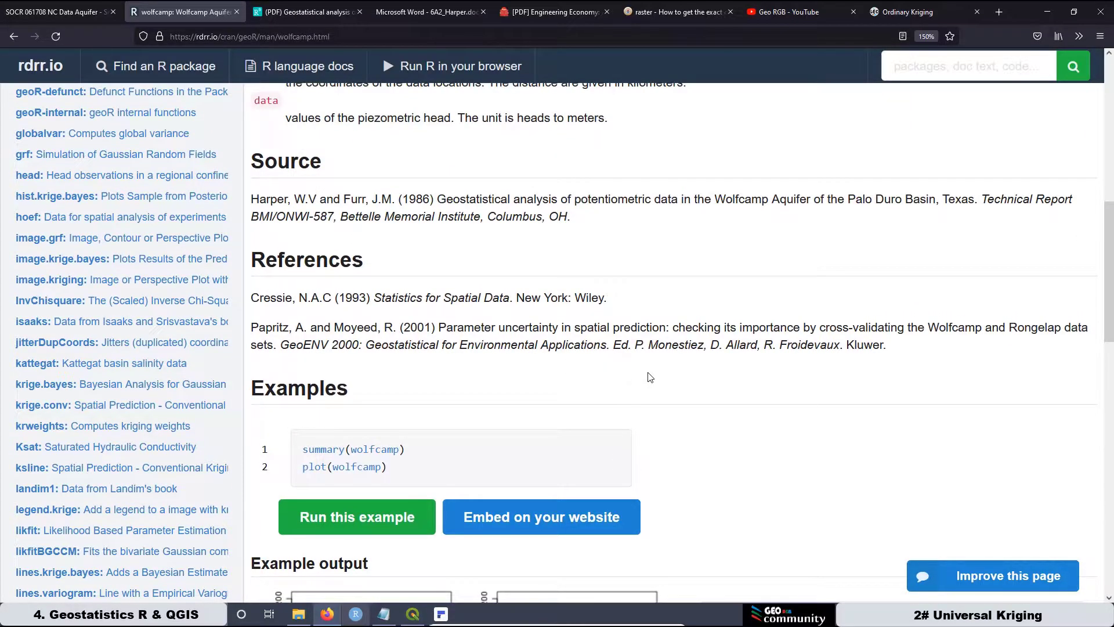
# Step: Run the wolfcamp summary and plot example online and review its text output and generated plots
pyautogui.scroll(-3, 648, 371)
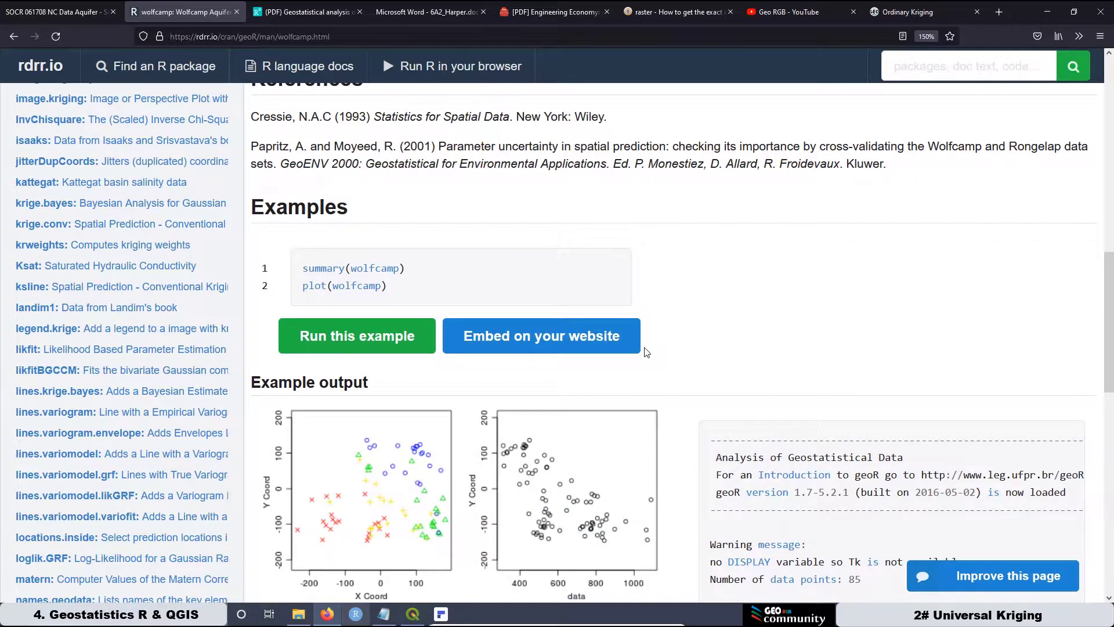
pyautogui.click(374, 335)
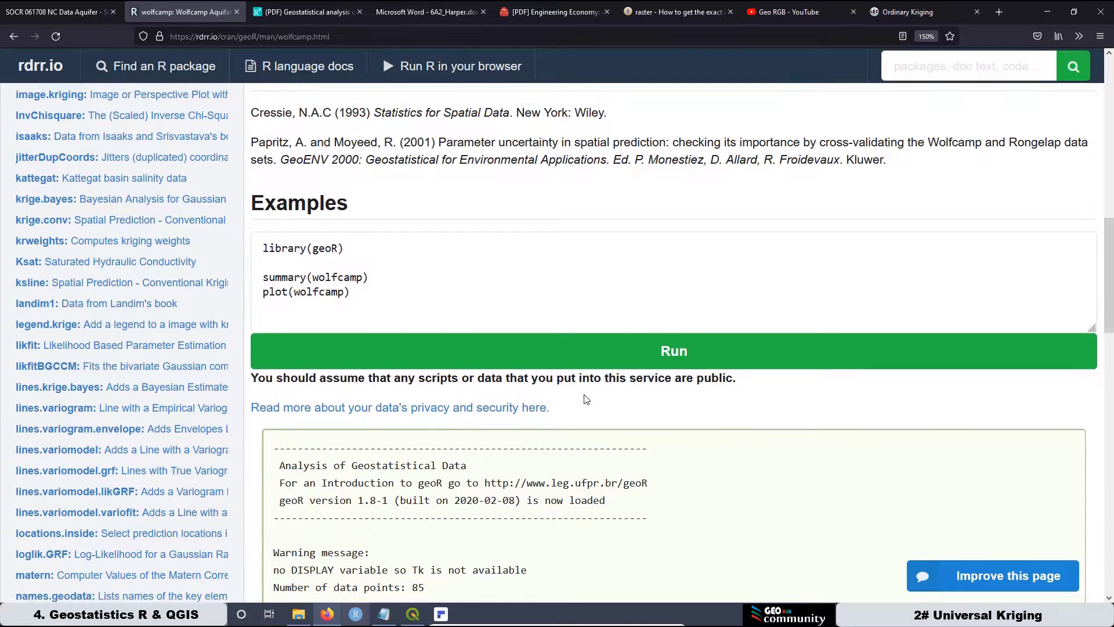
pyautogui.scroll(-4, 585, 399)
pyautogui.scroll(-9, 477, 334)
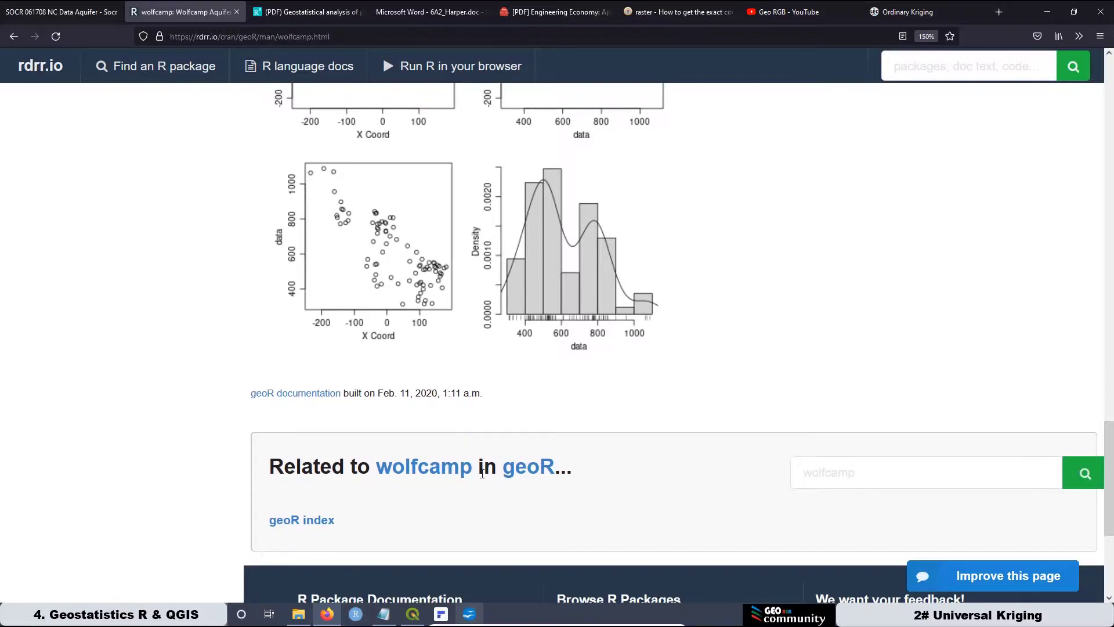
pyautogui.scroll(7, 487, 459)
pyautogui.scroll(10, 492, 461)
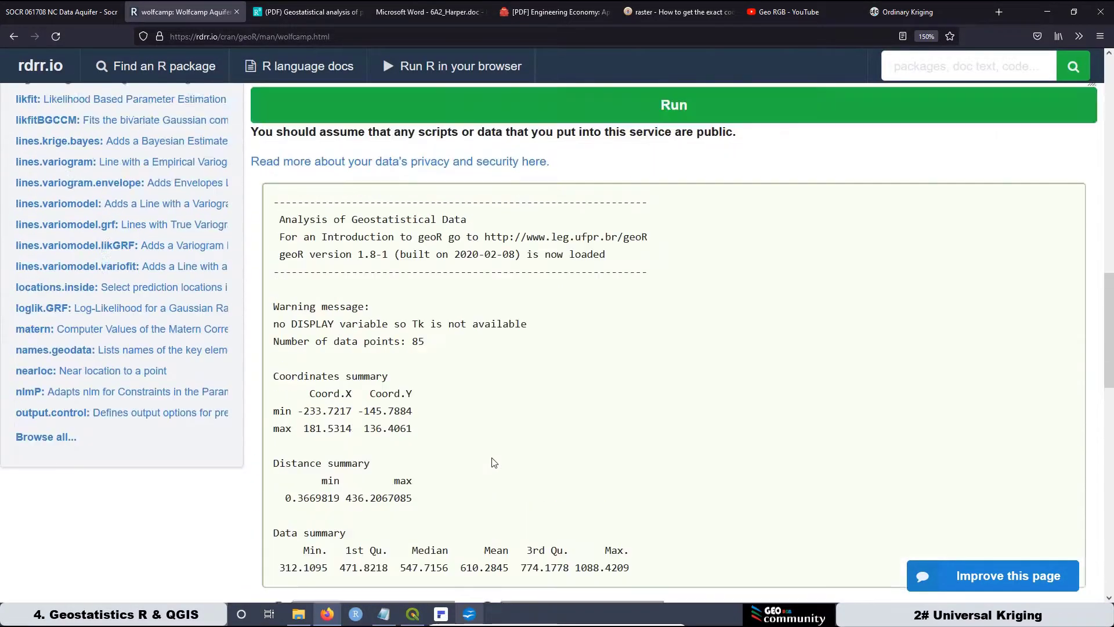
pyautogui.scroll(1, 492, 458)
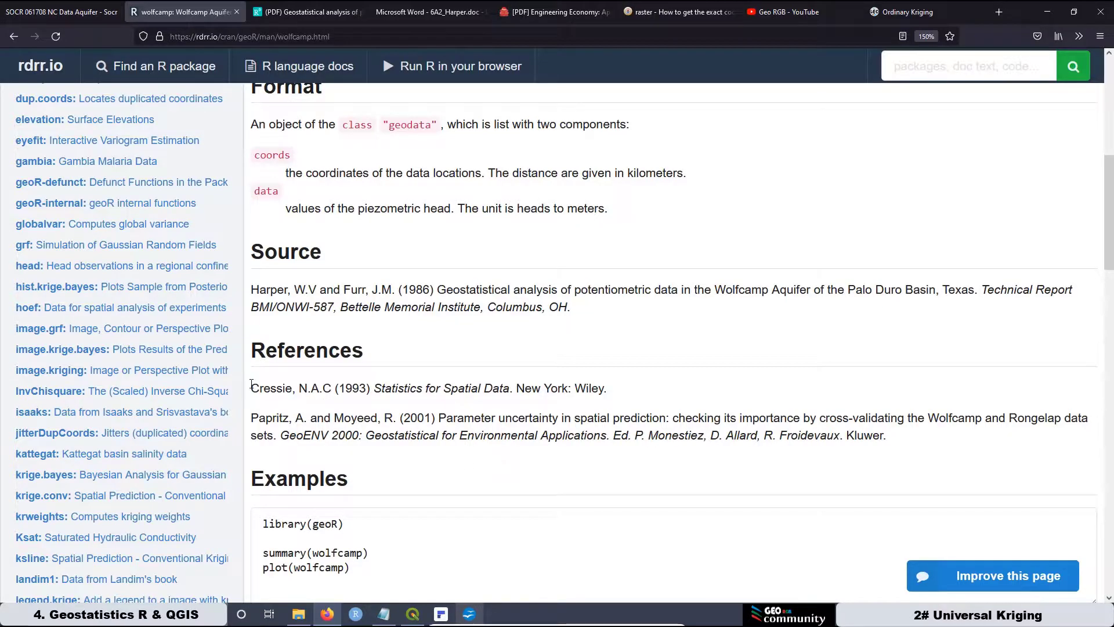
# Step: Highlight the Statistics for Spatial Data reference, view the book's opening pages in PDFelement, and return to Firefox
pyautogui.moveTo(345, 391); pyautogui.dragTo(612, 387)
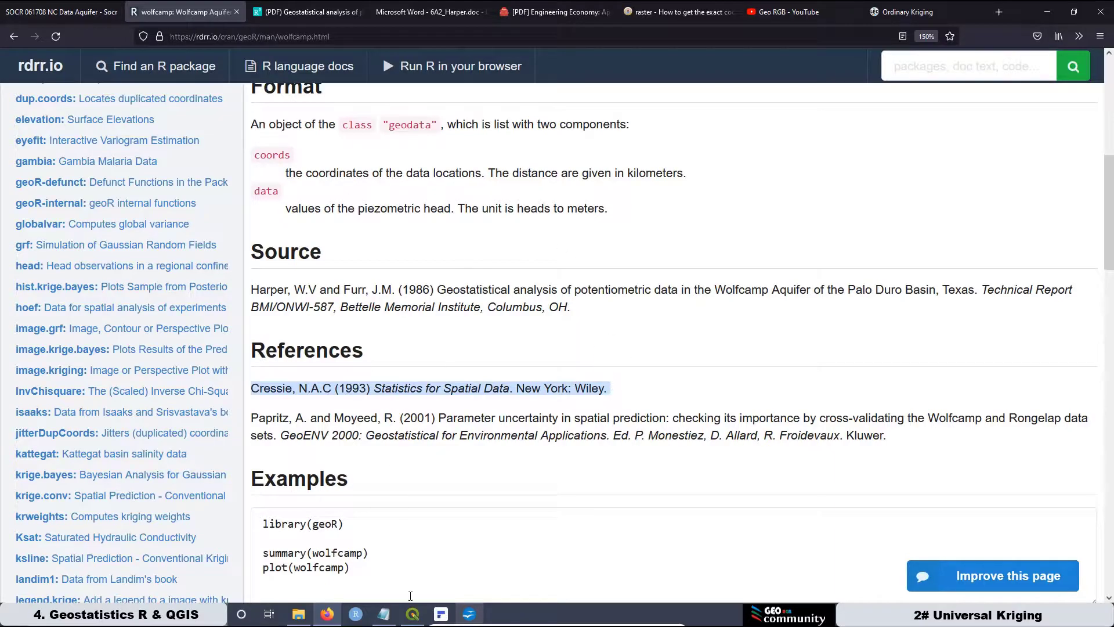
pyautogui.click(442, 617)
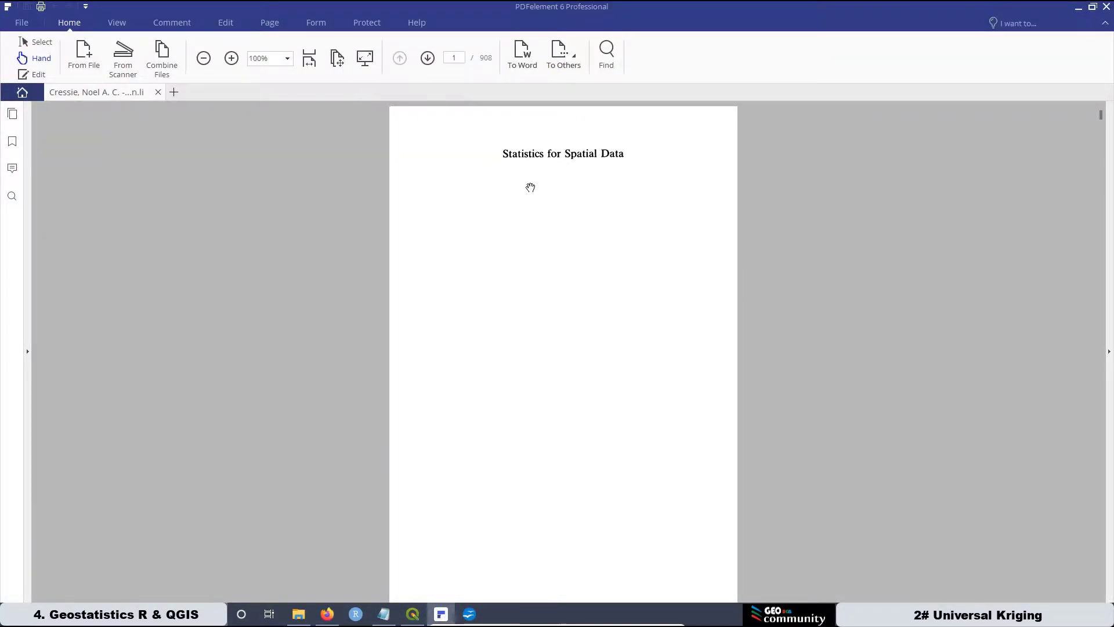
pyautogui.scroll(-2, 530, 187)
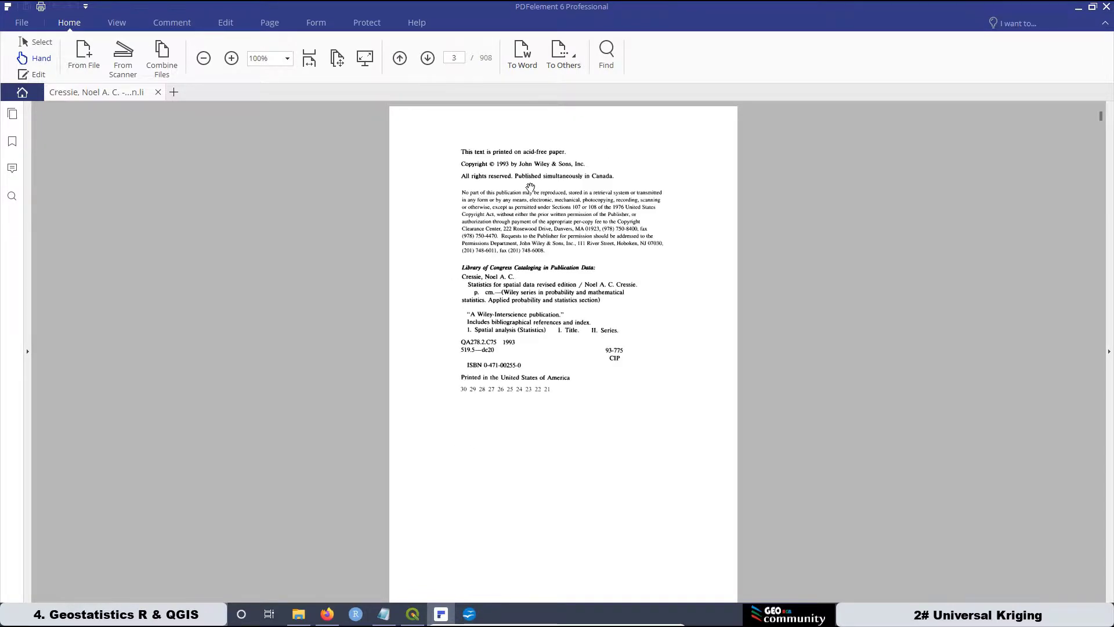
pyautogui.scroll(1, 530, 187)
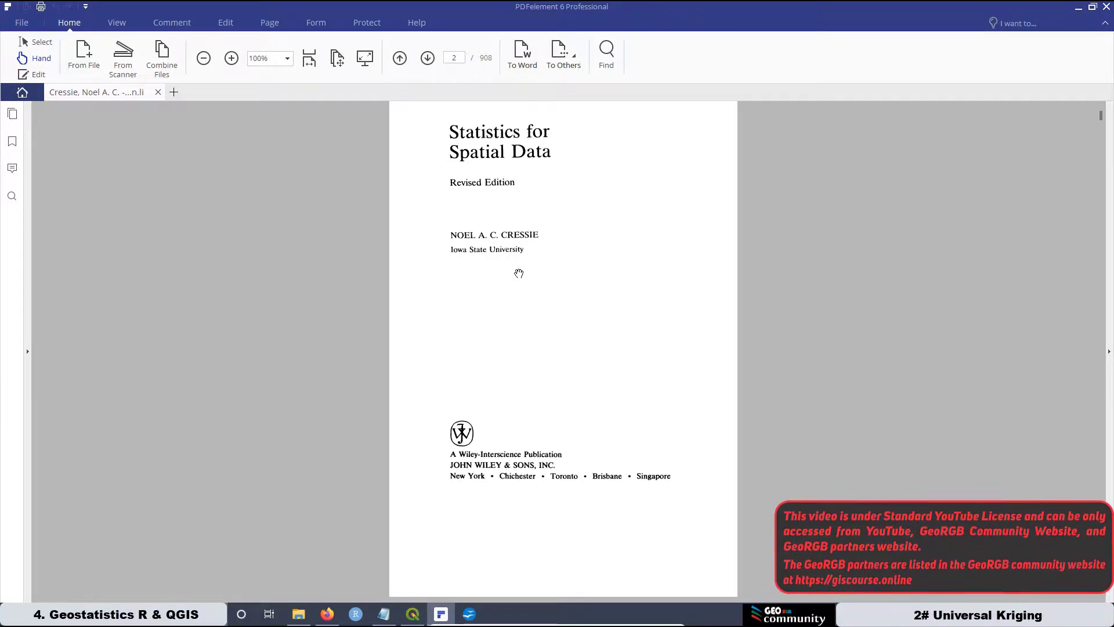
pyautogui.scroll(-1, 519, 272)
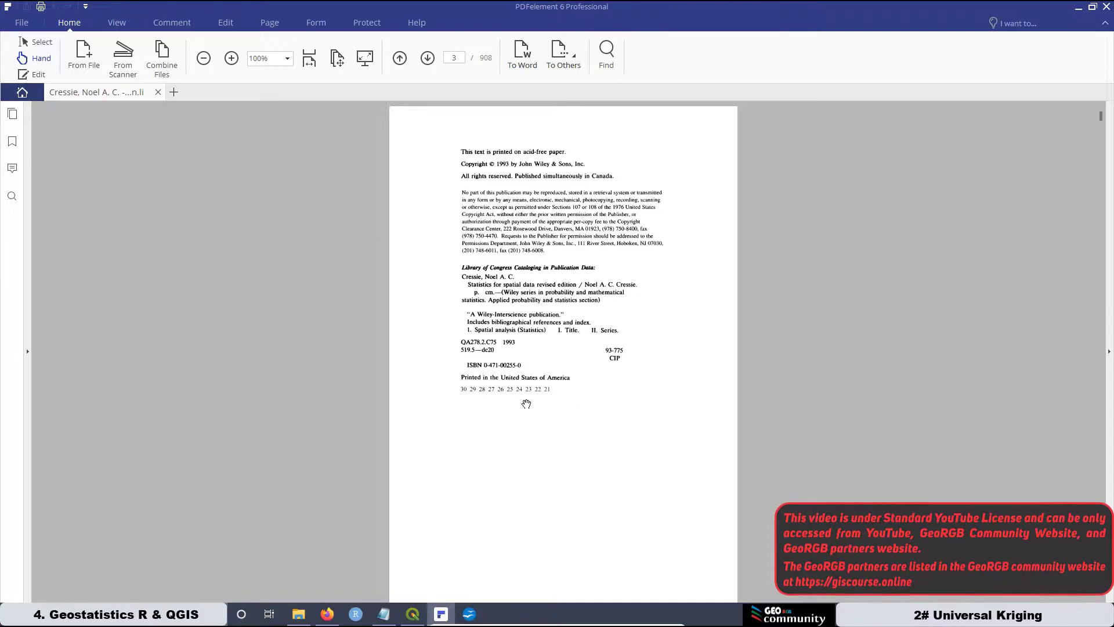
pyautogui.scroll(2, 525, 401)
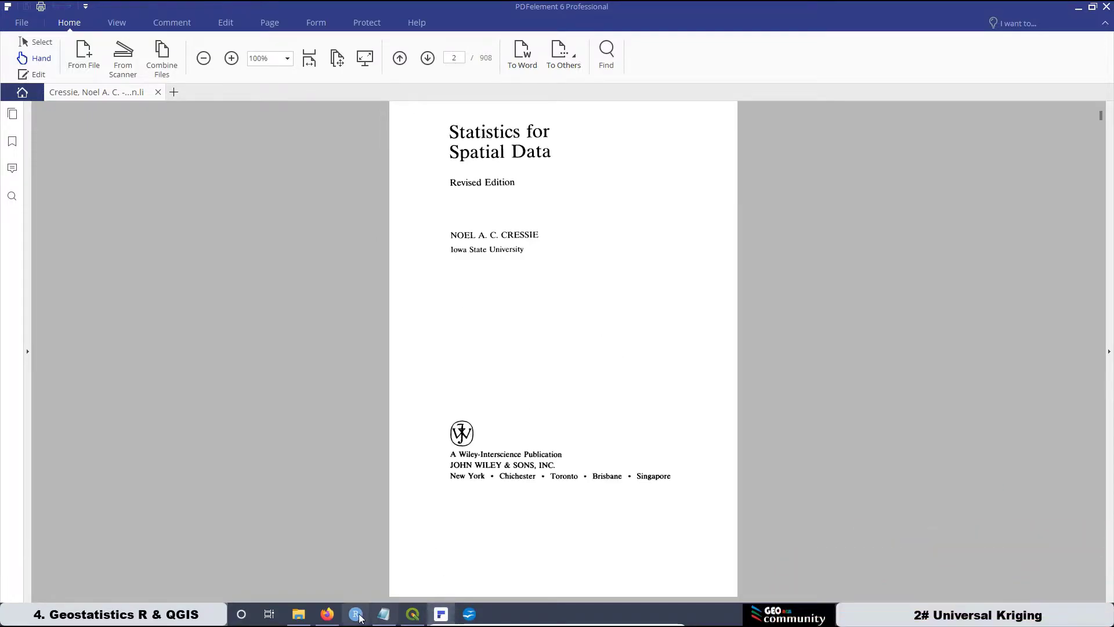
pyautogui.click(326, 616)
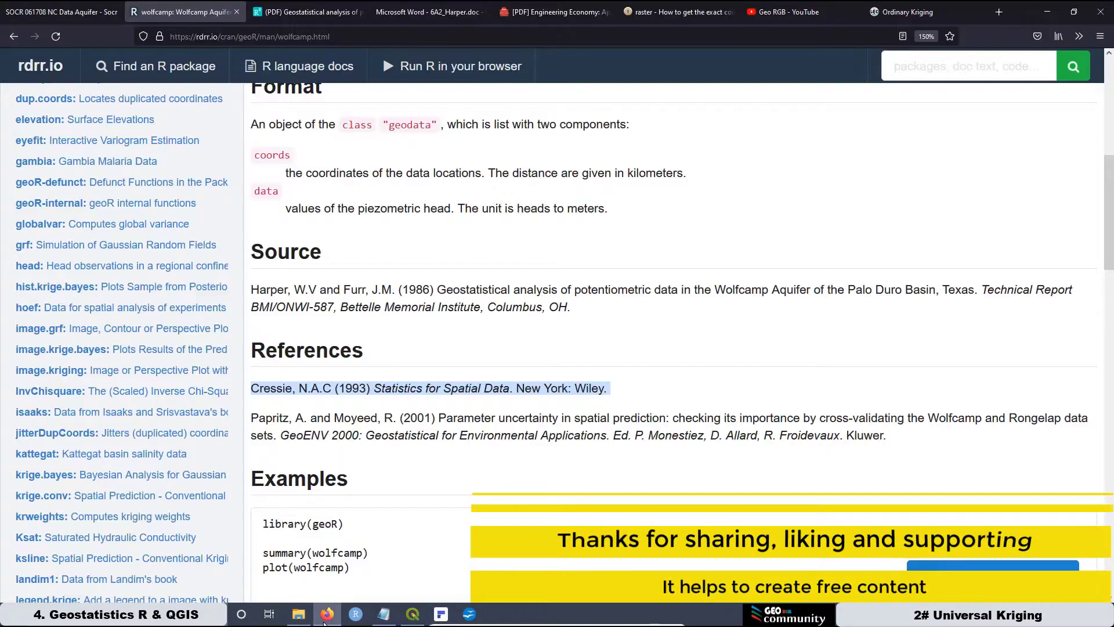
# Step: Review the SOCR Wolfcamp aquifer page, and read the nuclear waste repository background in OpenOffice Writer
pyautogui.click(54, 12)
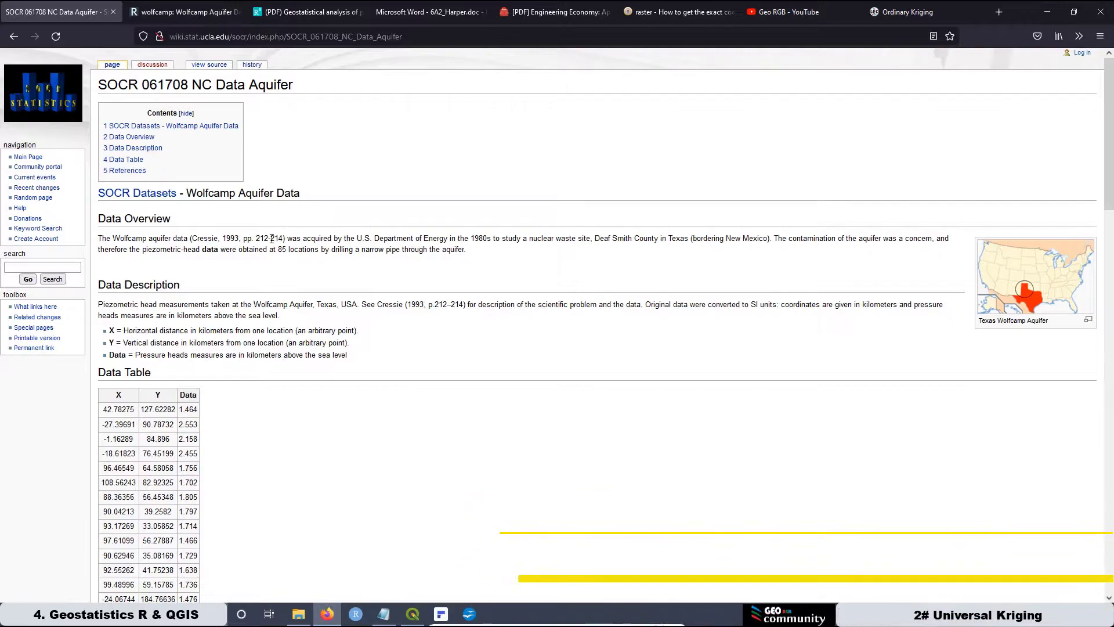
pyautogui.click(474, 620)
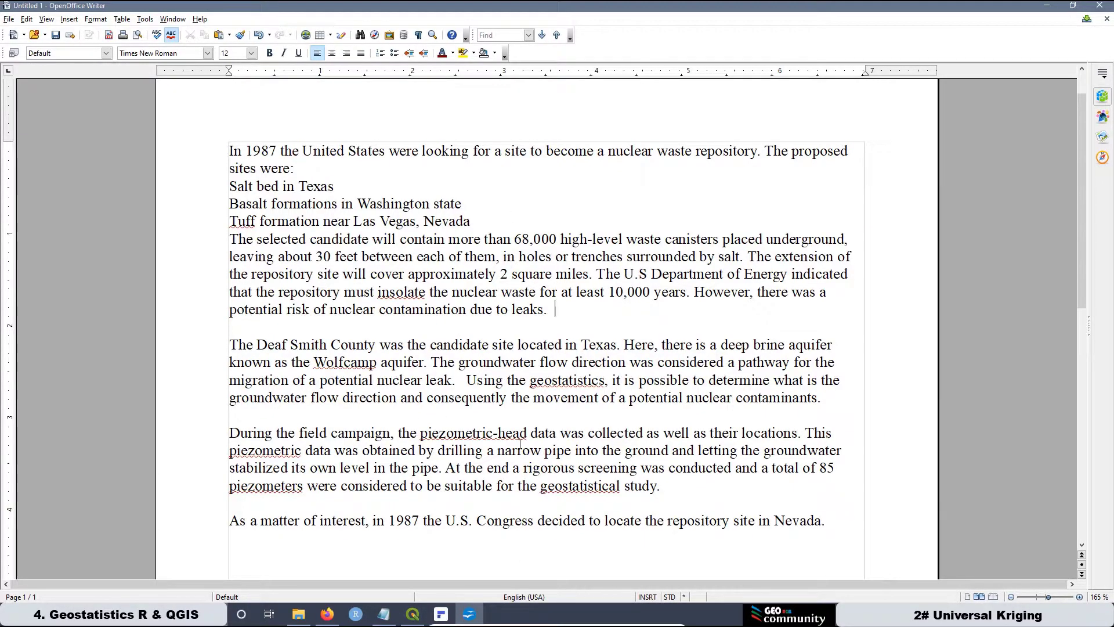
# Step: Highlight the Geostatistical analysis heading and its links in the Wolfcamp aquifer.txt notes in Notepad, and return to Firefox
pyautogui.click(384, 613)
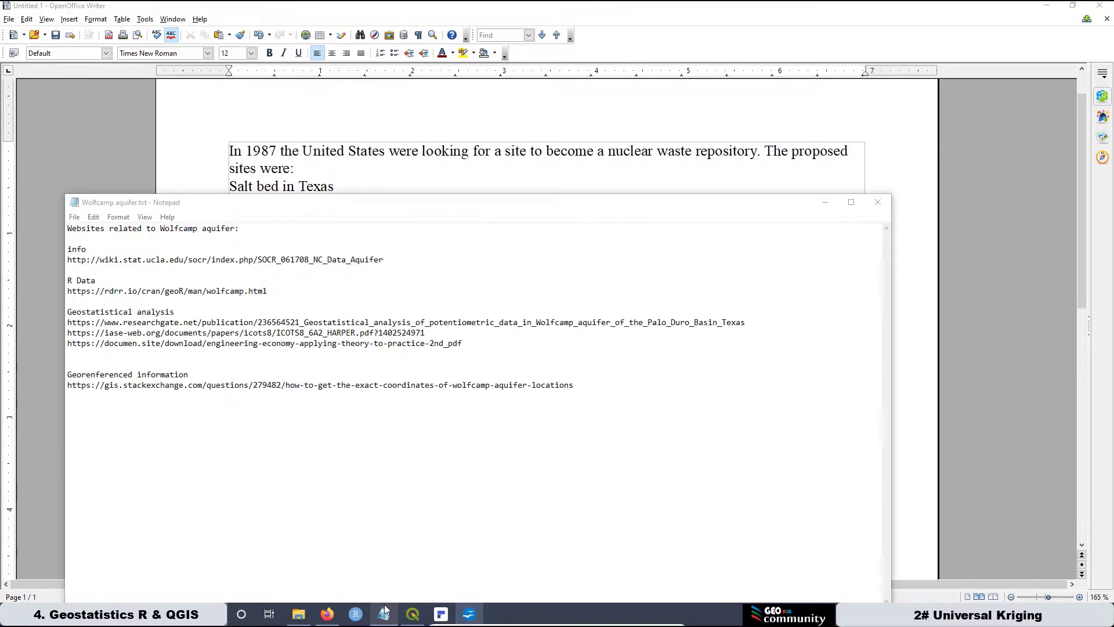
pyautogui.moveTo(475, 347); pyautogui.dragTo(65, 314)
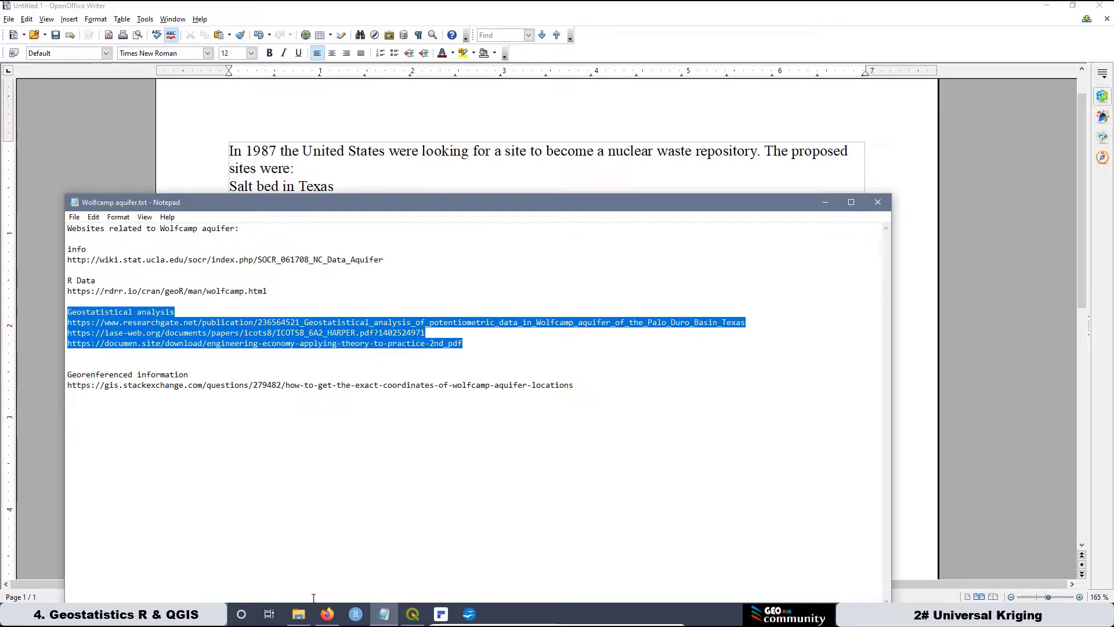
pyautogui.click(328, 615)
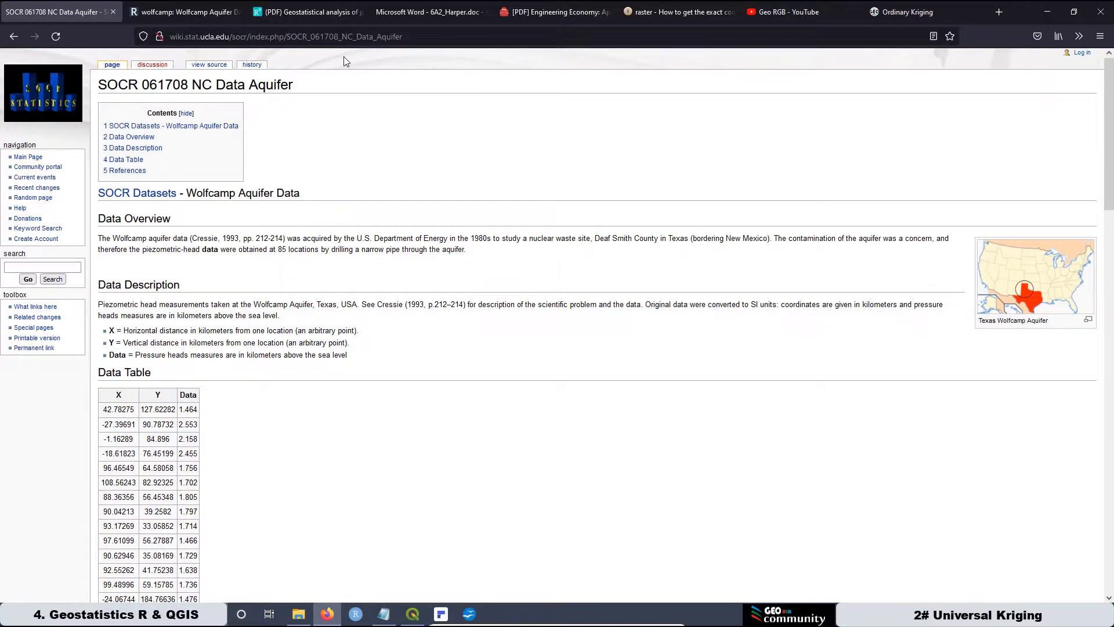
# Step: Examine the ResearchGate report on geostatistical analysis of Wolfcamp potentiometric data, including its abstract and scanned opening pages
pyautogui.click(288, 10)
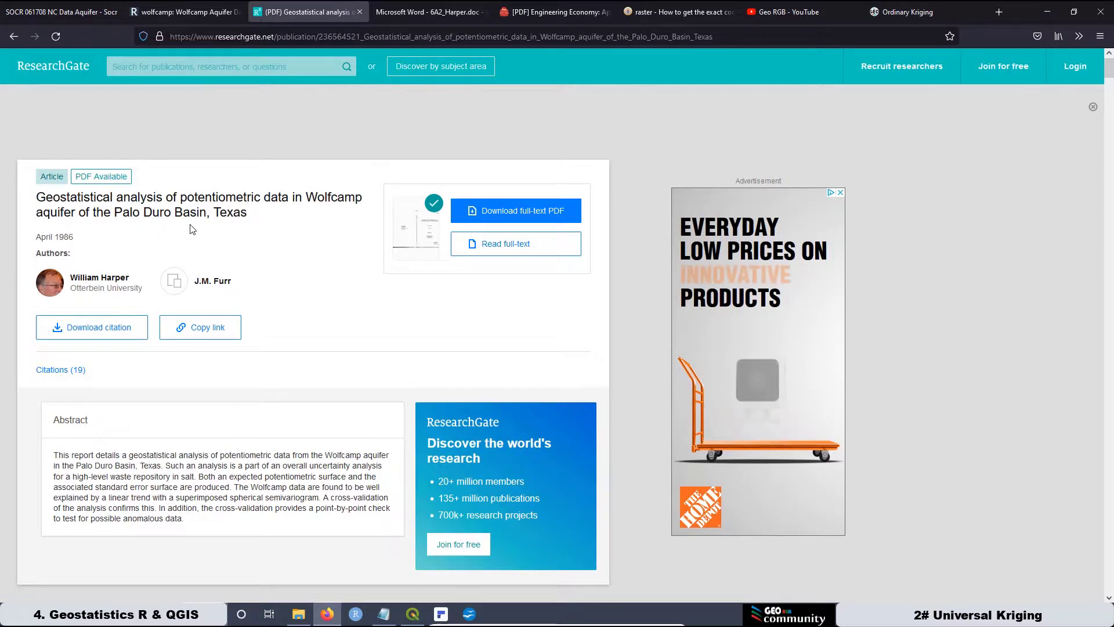
pyautogui.scroll(-2, 294, 262)
pyautogui.scroll(-10, 293, 263)
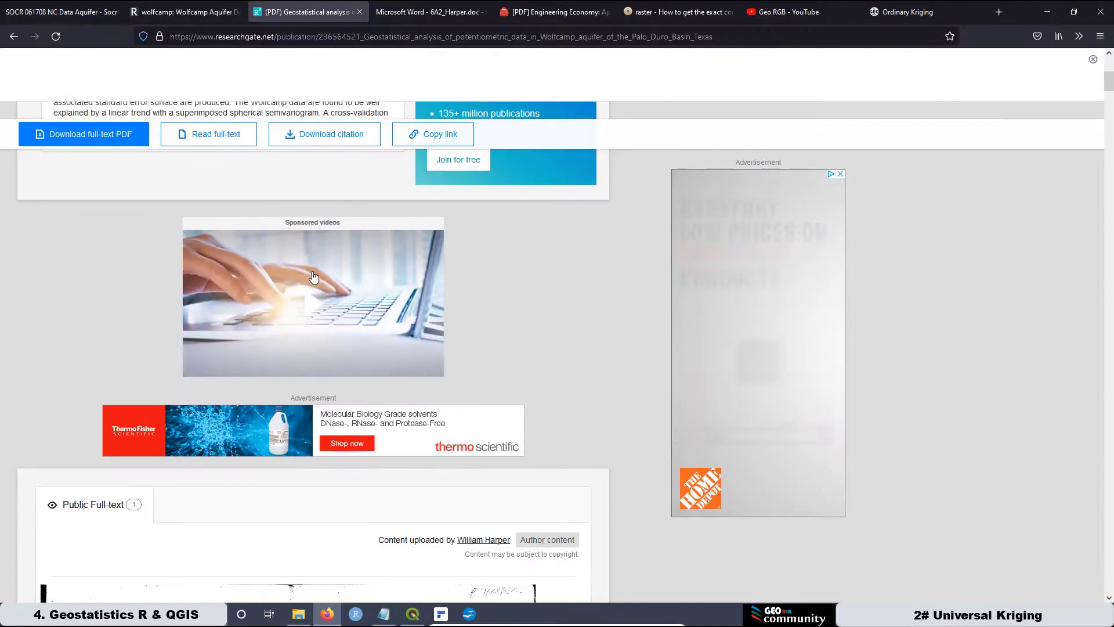
pyautogui.scroll(-7, 481, 407)
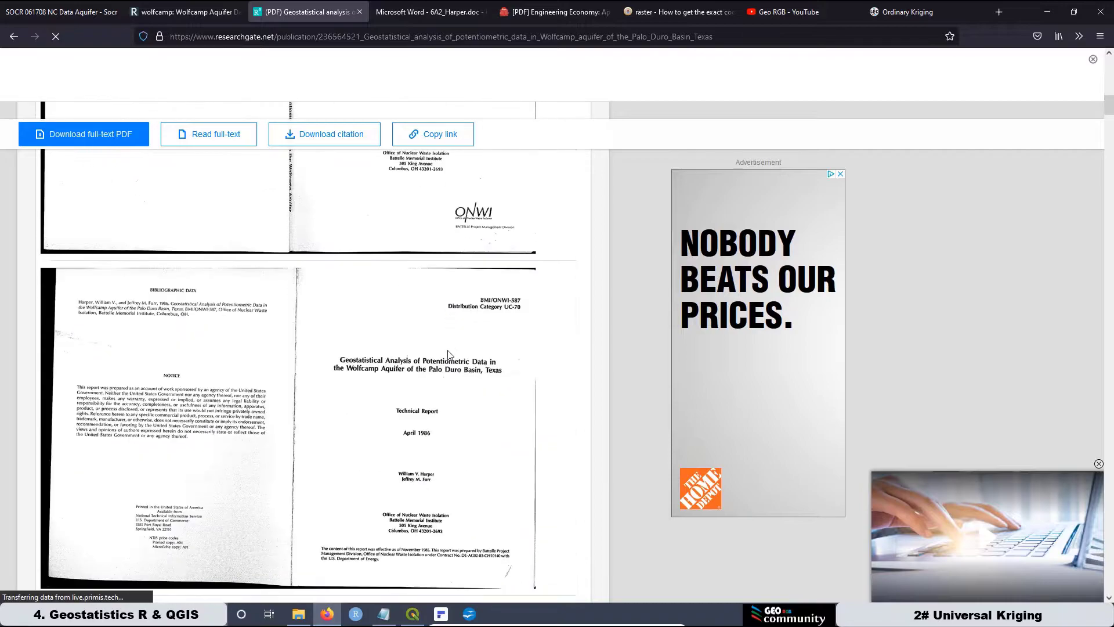
pyautogui.scroll(-13, 411, 350)
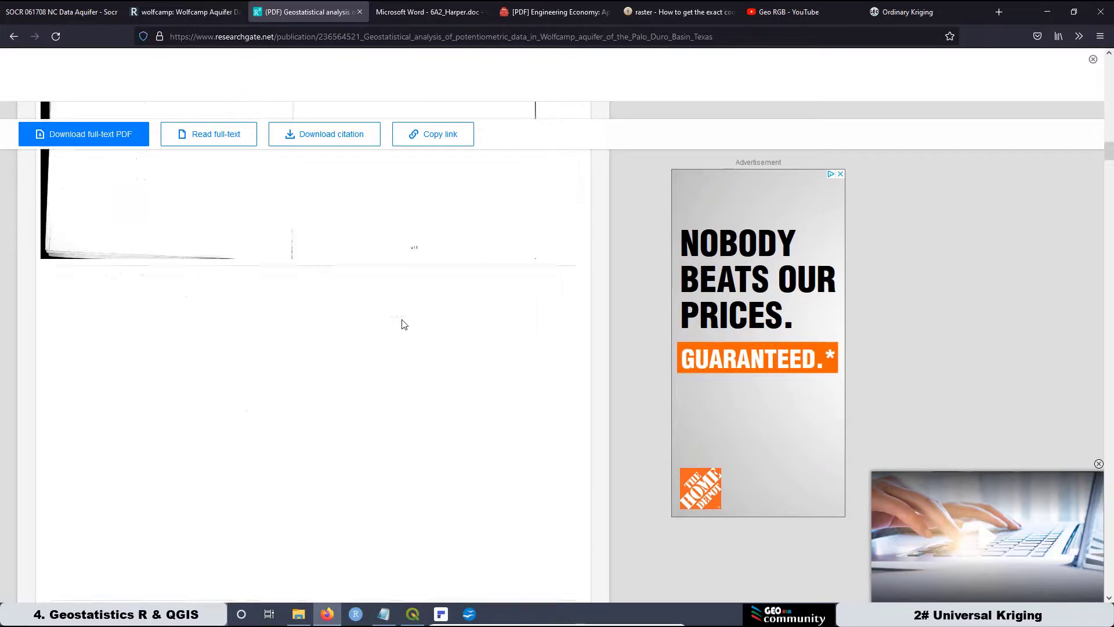
# Step: Examine the "Amarillo by Morning" paper's text, semi-variogram figures and Figure 1 map of Wolfcamp potentiometric data
pyautogui.click(415, 14)
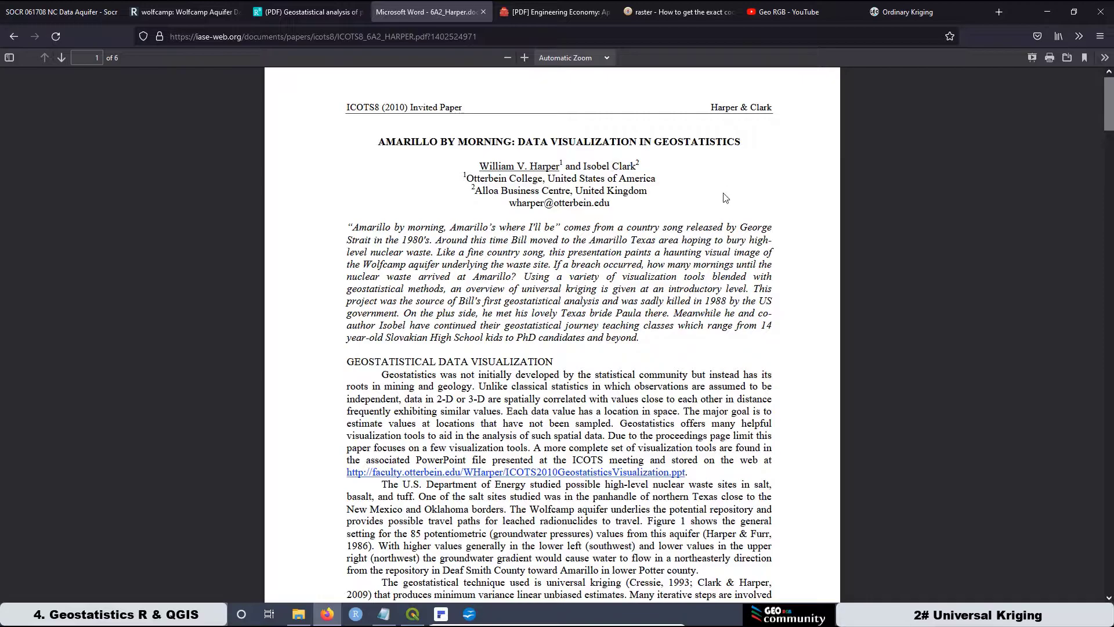
pyautogui.scroll(-1, 722, 190)
pyautogui.scroll(-20, 723, 190)
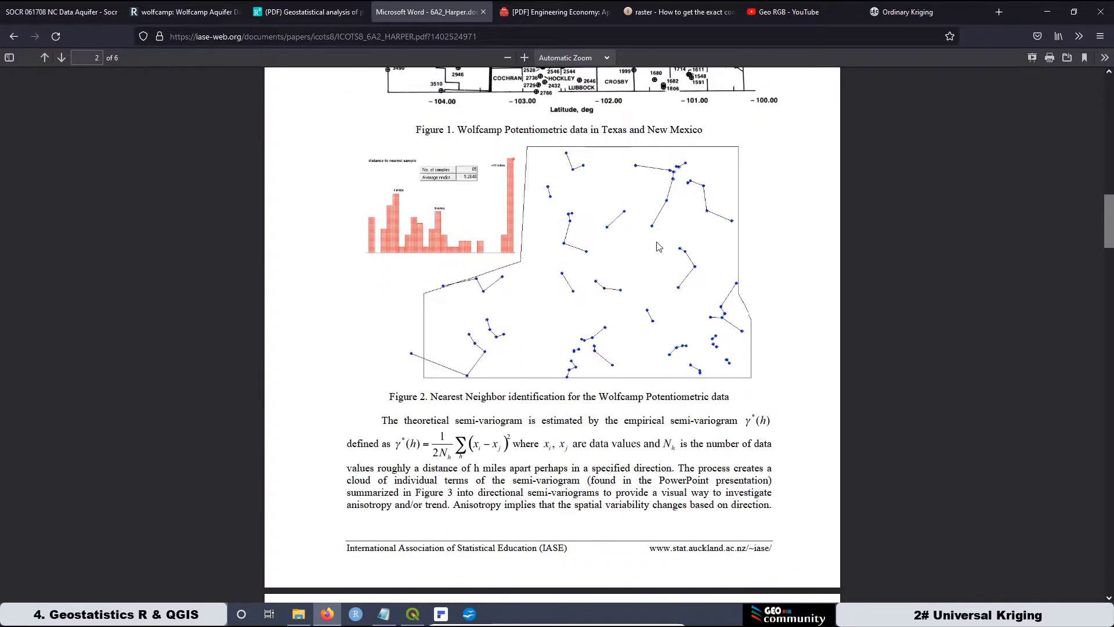
pyautogui.scroll(-15, 613, 230)
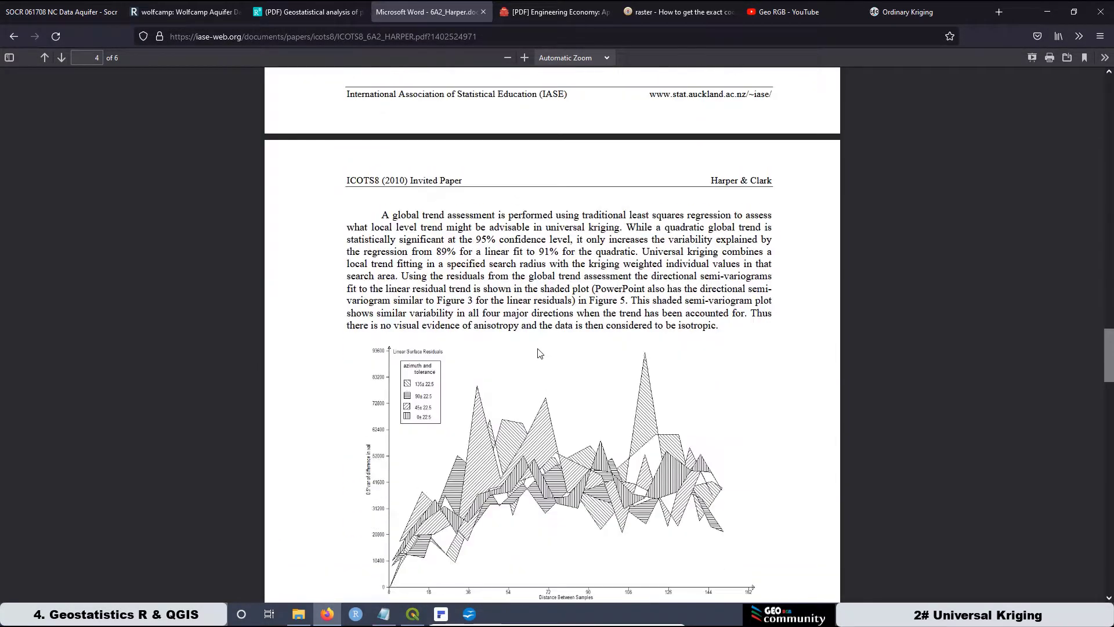
pyautogui.scroll(12, 552, 409)
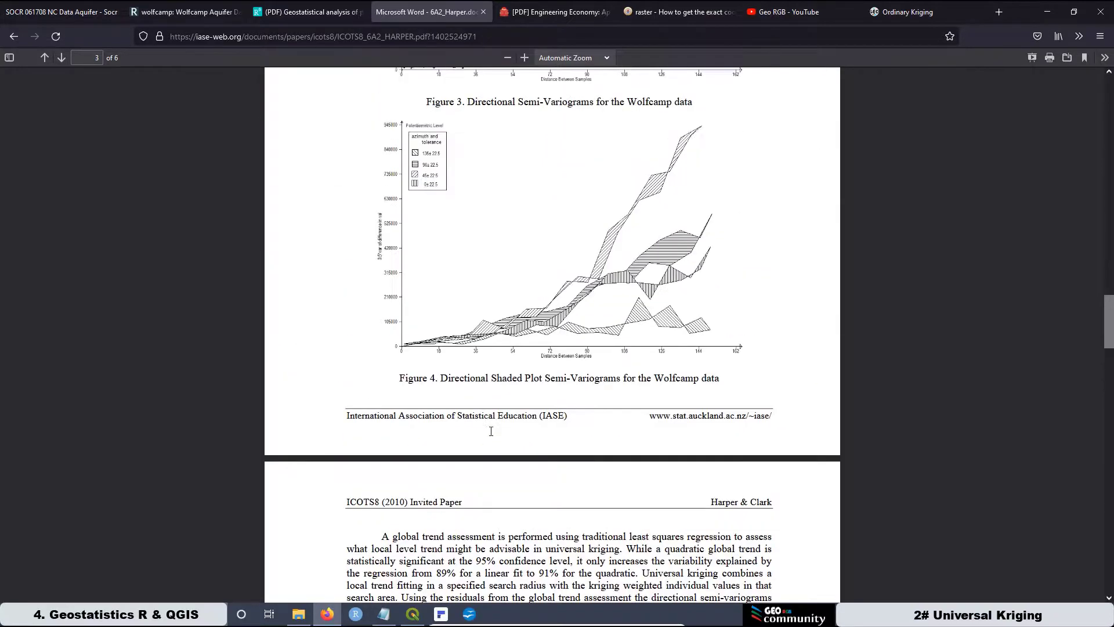
pyautogui.scroll(10, 552, 409)
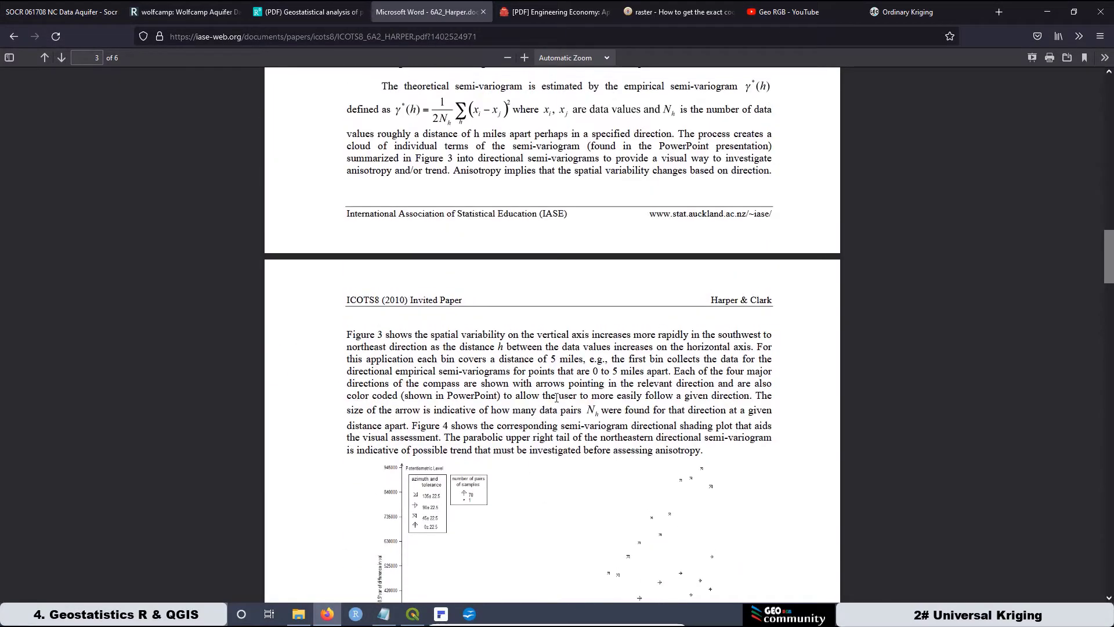
pyautogui.scroll(5, 557, 385)
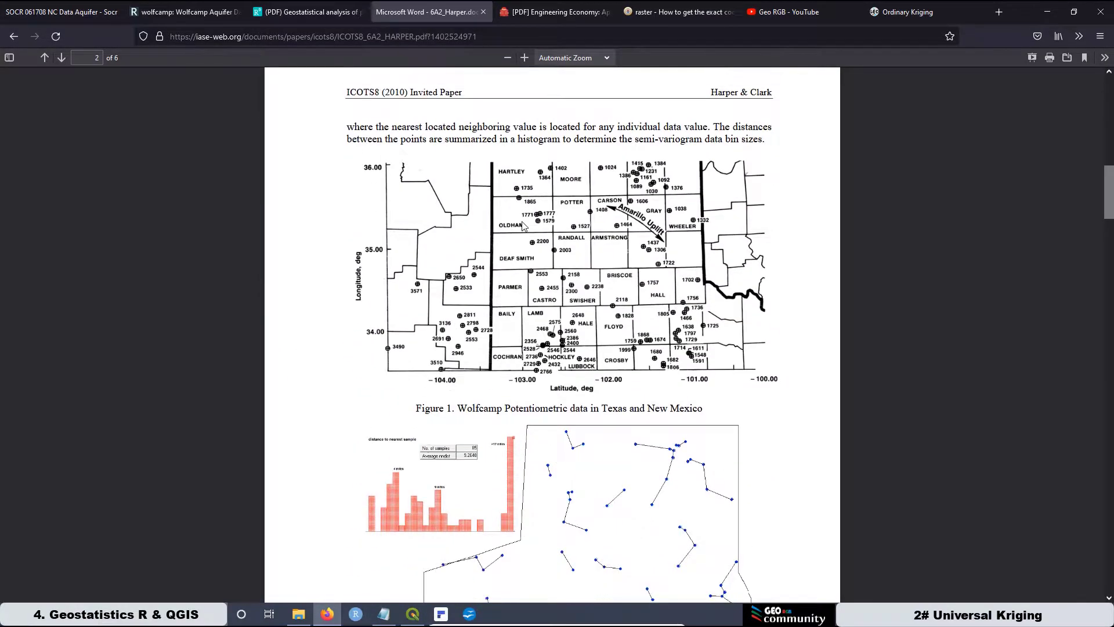
# Step: Browse the "Amarillo by Morning" slides on documen.site up to the Wolfcamp Potentiometric Data map slide
pyautogui.click(554, 13)
pyautogui.scroll(-10, 685, 435)
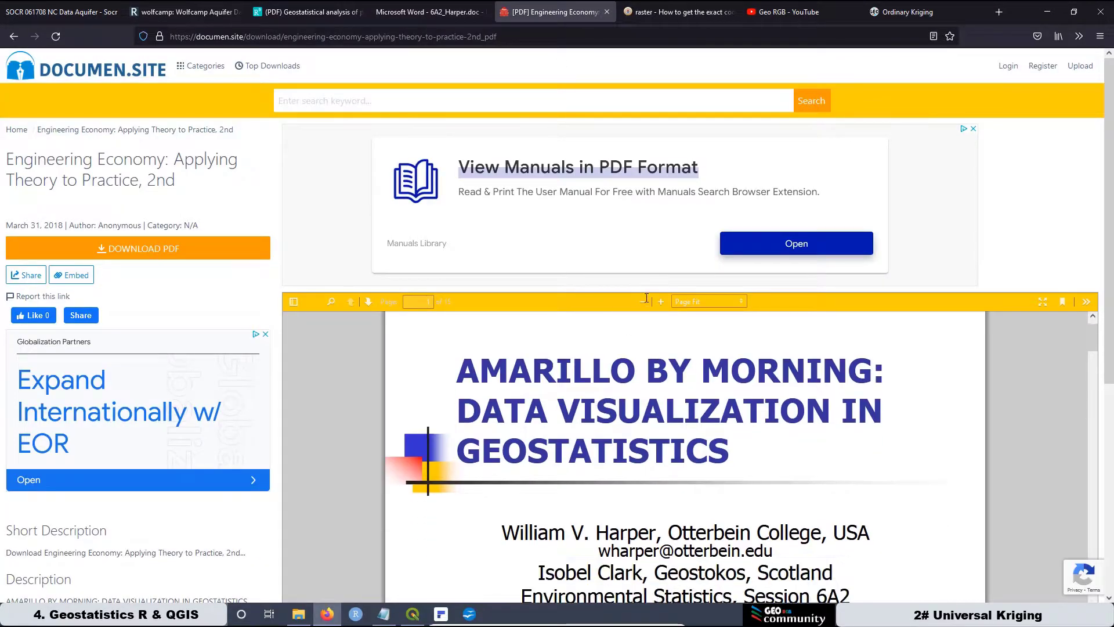
pyautogui.scroll(-1, 1112, 384)
pyautogui.scroll(-2, 1112, 384)
pyautogui.scroll(-10, 1020, 415)
pyautogui.scroll(-12, 859, 390)
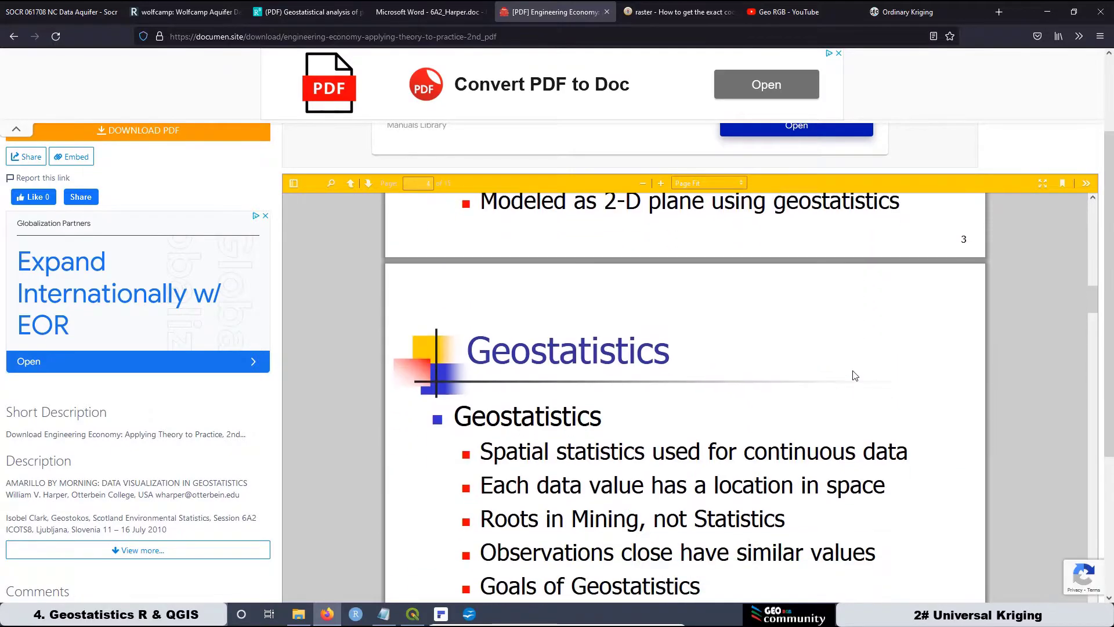
pyautogui.scroll(-6, 854, 376)
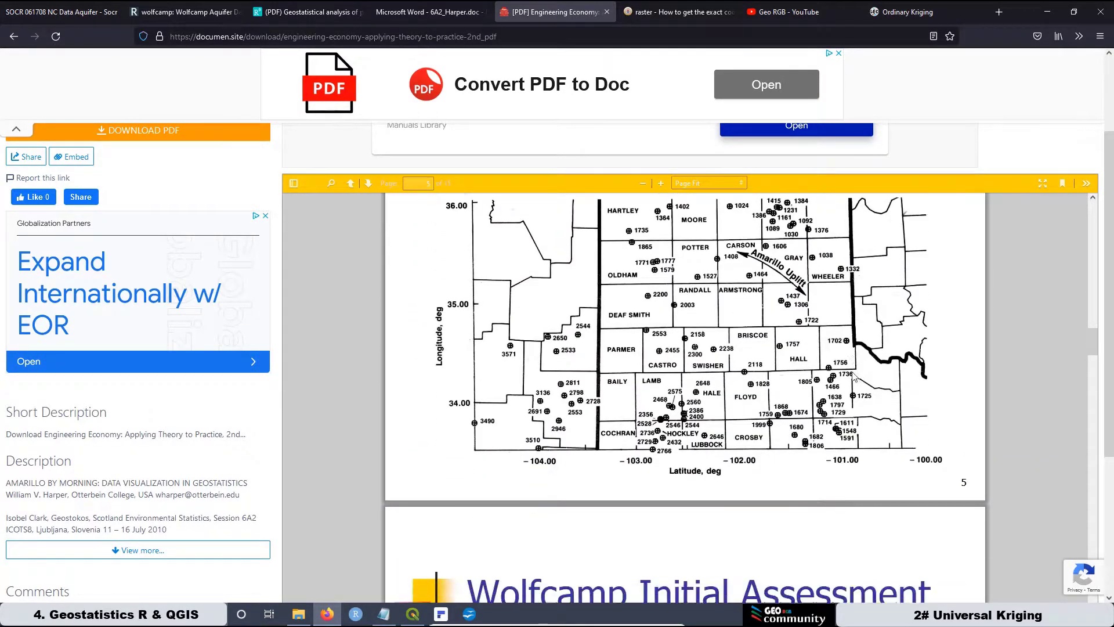
pyautogui.scroll(4, 853, 372)
pyautogui.scroll(4, 853, 371)
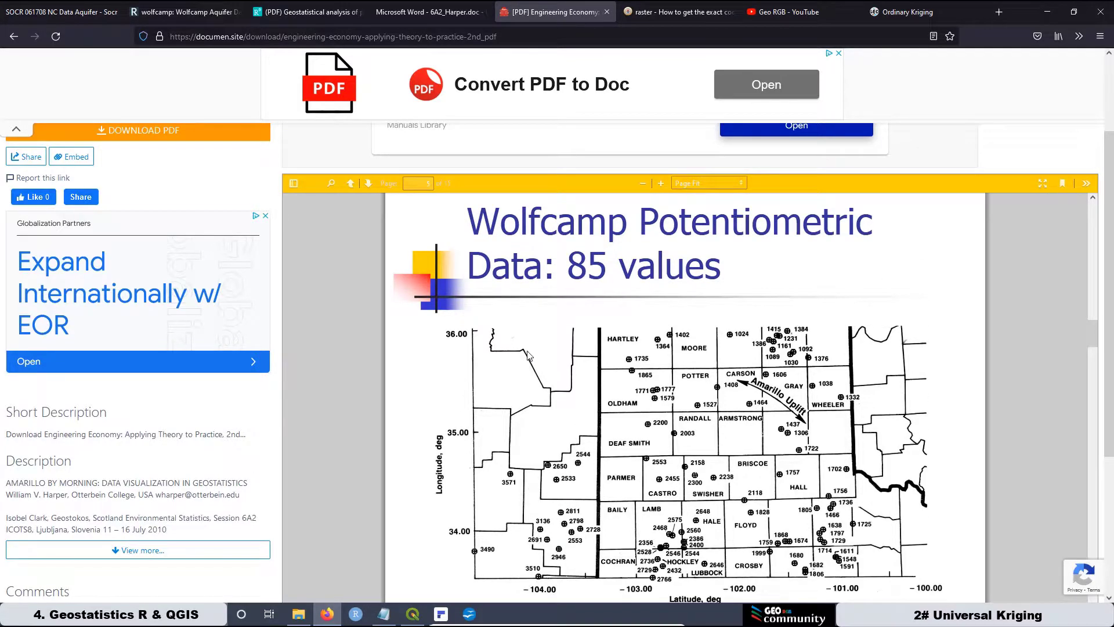
# Step: View the Wolfcamp points in QGIS, and highlight "an arbitrary point" in the X coordinate description on the SOCR page in Firefox
pyautogui.click(412, 614)
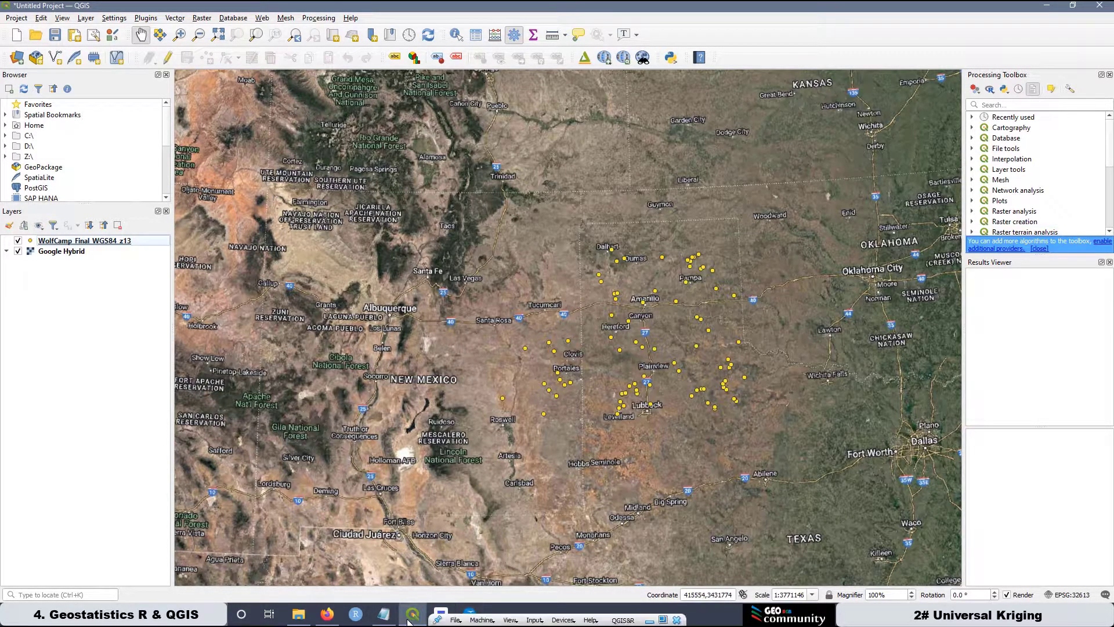
pyautogui.click(326, 616)
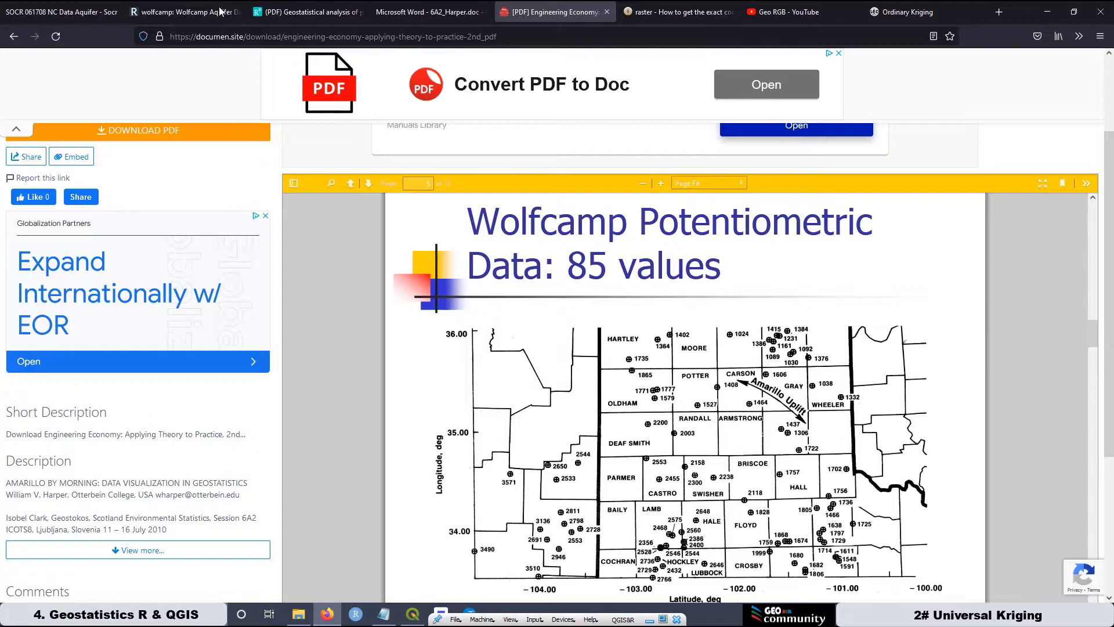
pyautogui.click(80, 11)
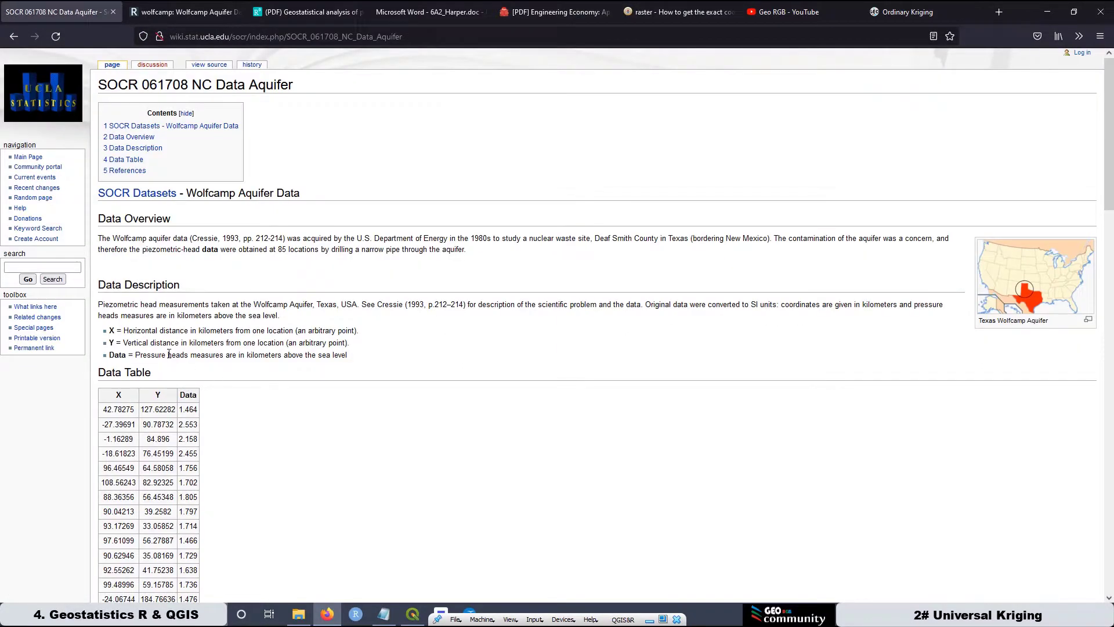
pyautogui.moveTo(356, 330); pyautogui.dragTo(296, 329)
# Step: Read the GIS Stack Exchange question on the exact Wolfcamp aquifer coordinates and its answer about georeferencing the paper's map
pyautogui.click(674, 11)
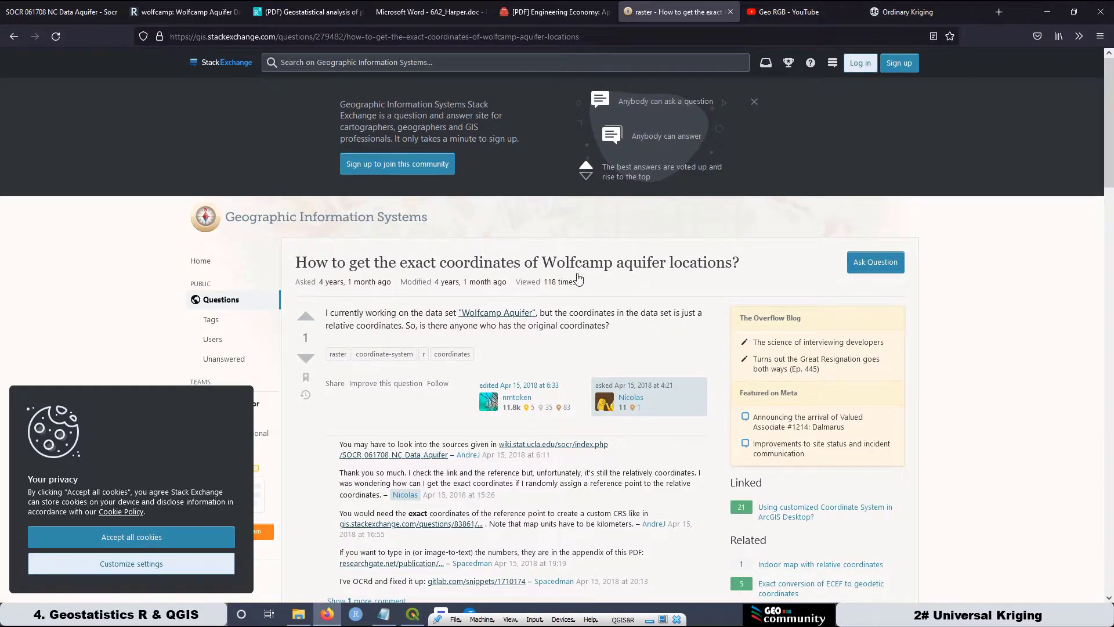
pyautogui.scroll(-5, 591, 290)
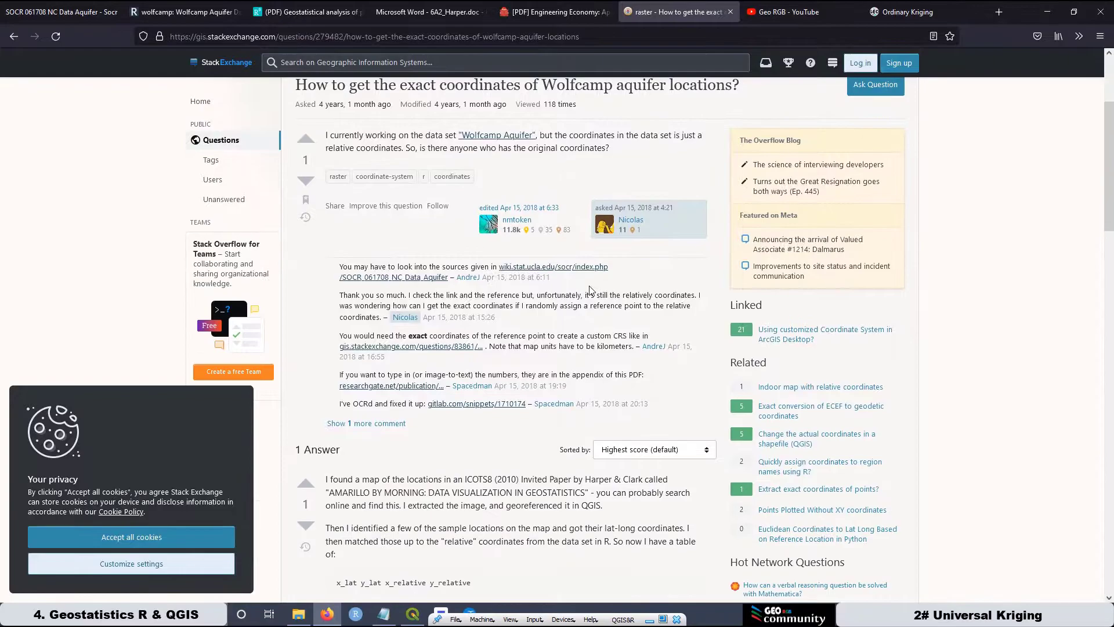
pyautogui.scroll(-5, 590, 288)
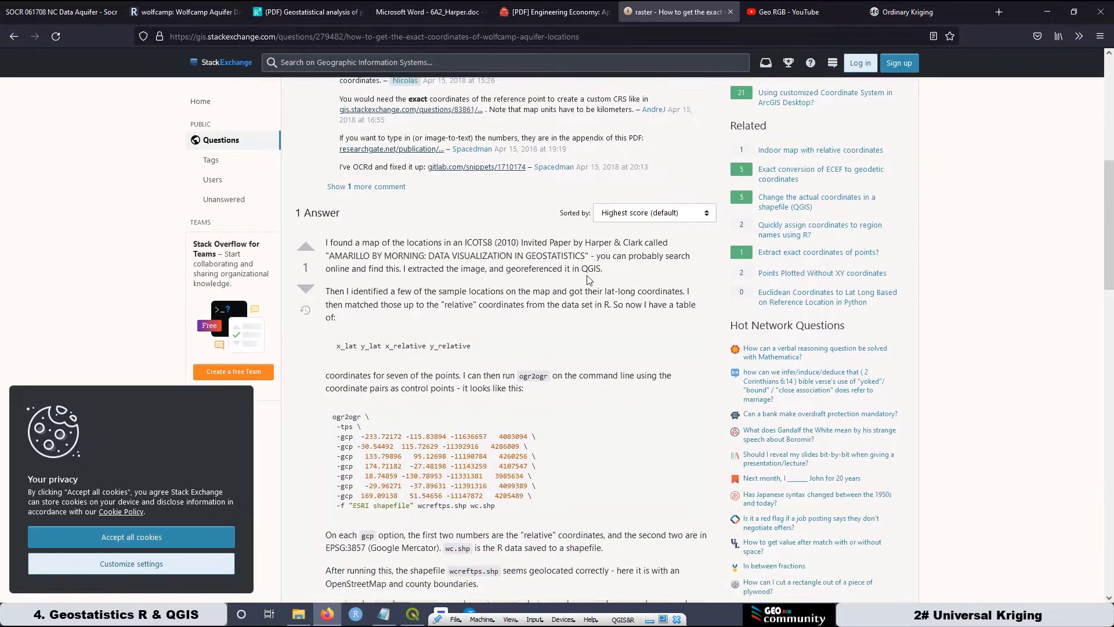
pyautogui.scroll(10, 593, 294)
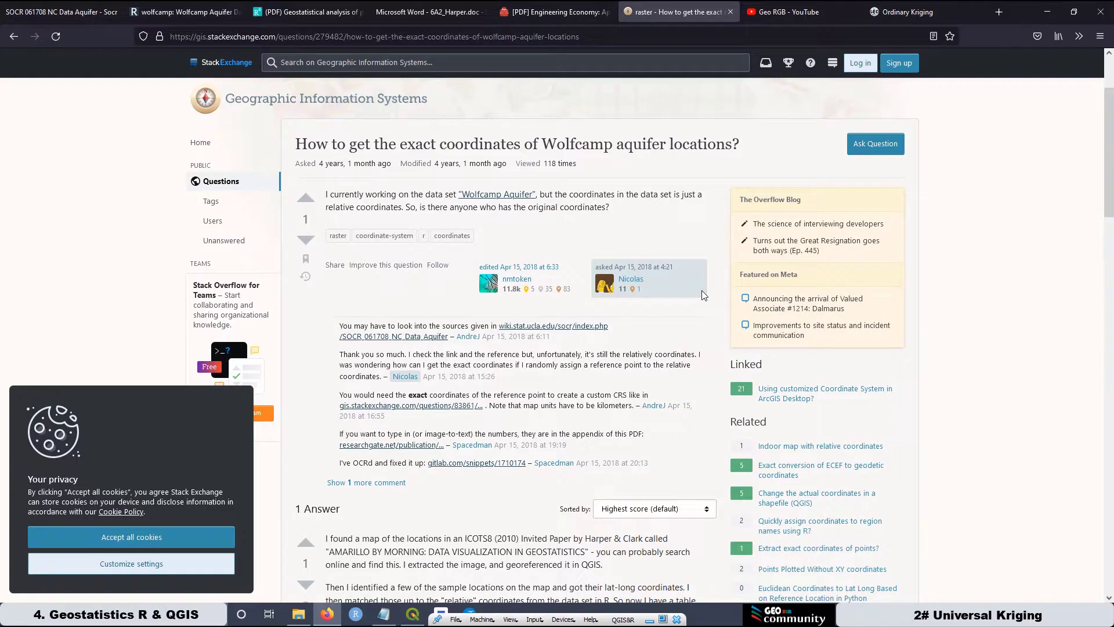
pyautogui.scroll(-4, 535, 358)
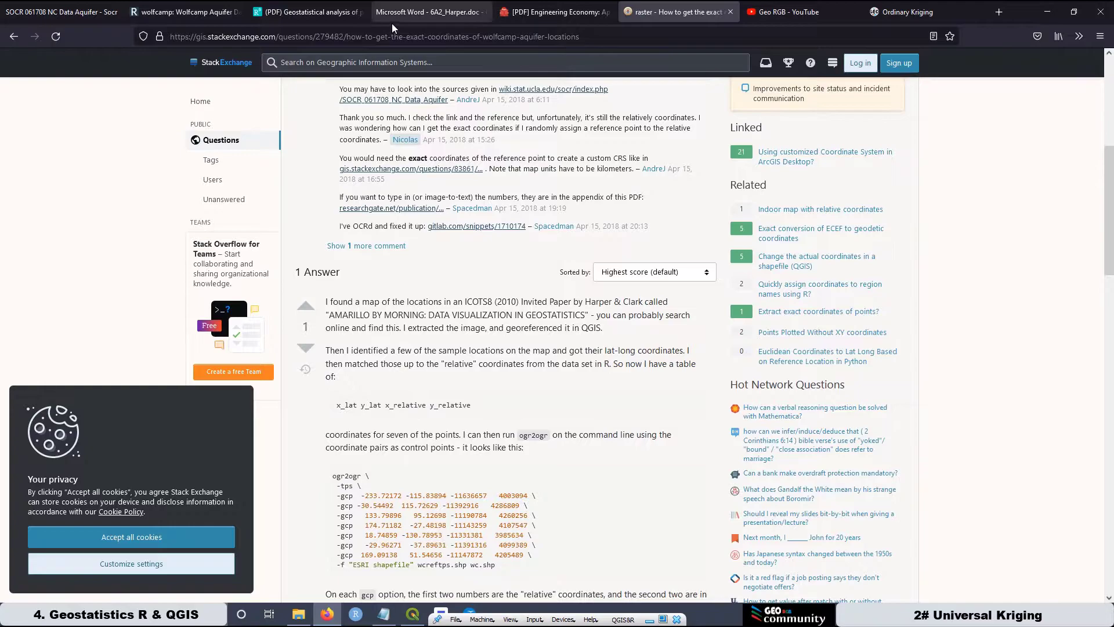
# Step: Compare the slide's Wolfcamp data map with the Stack Exchange answer's full-size georeferenced map image and the points in QGIS
pyautogui.click(552, 13)
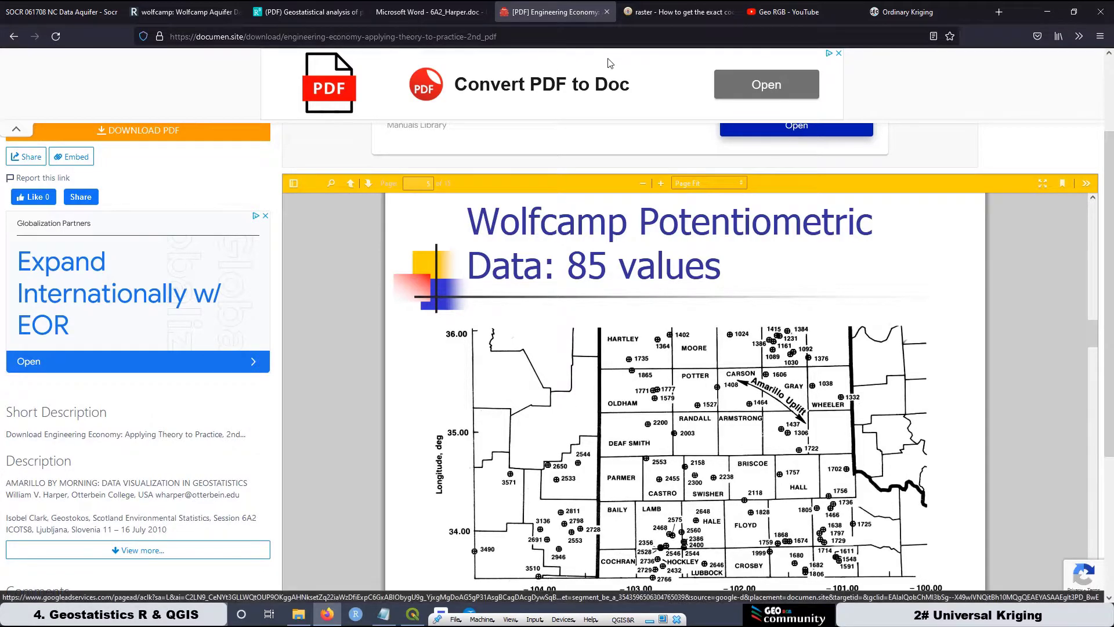
pyautogui.click(659, 18)
pyautogui.scroll(-6, 568, 405)
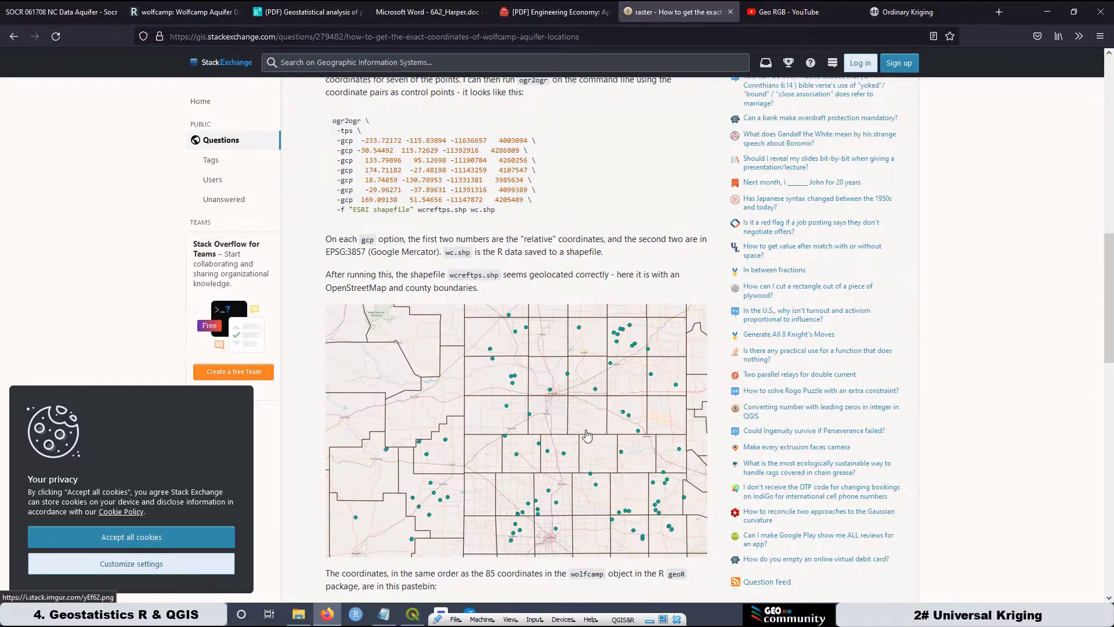
pyautogui.click(562, 435)
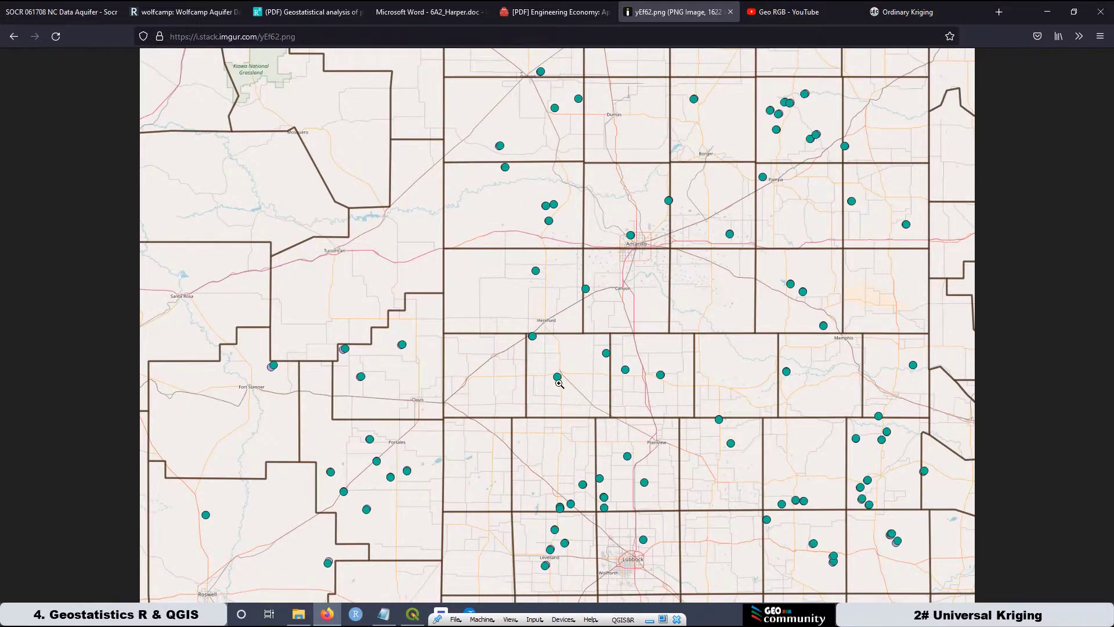
pyautogui.click(326, 619)
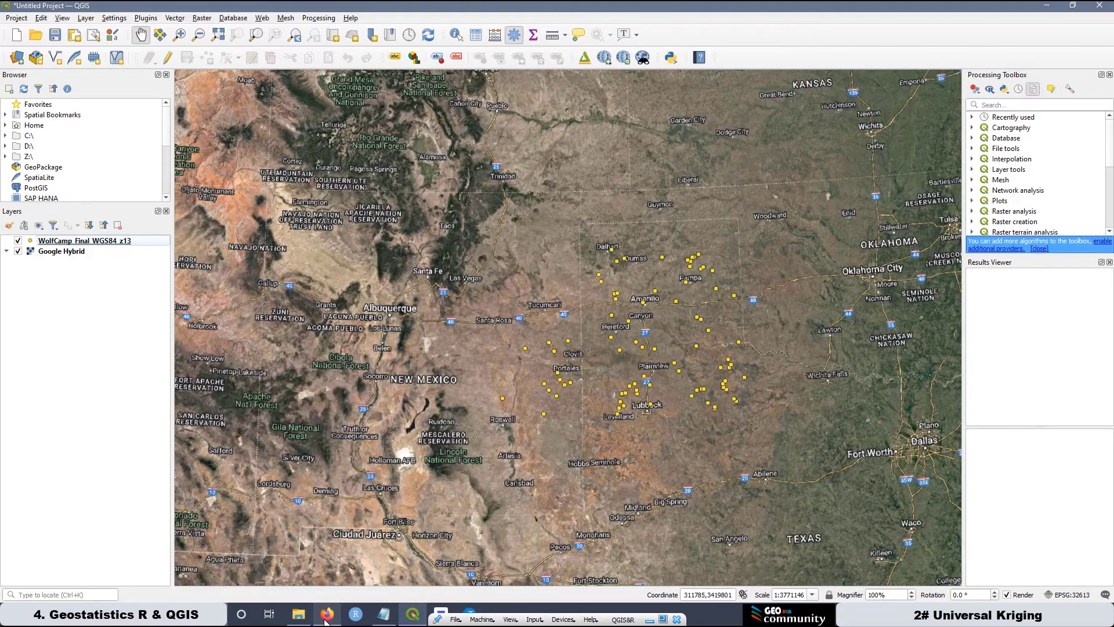
pyautogui.click(326, 619)
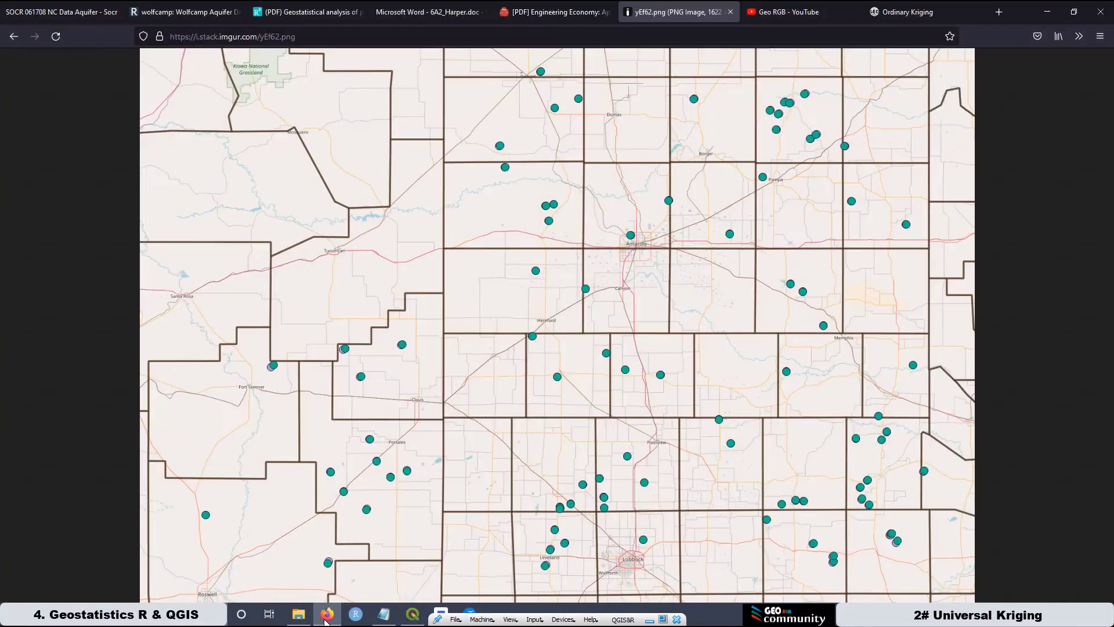
# Step: View the Geo RGB YouTube channel's Ordinary Kriging videos, look at the georeferenced map again, and switch to QGIS
pyautogui.click(798, 15)
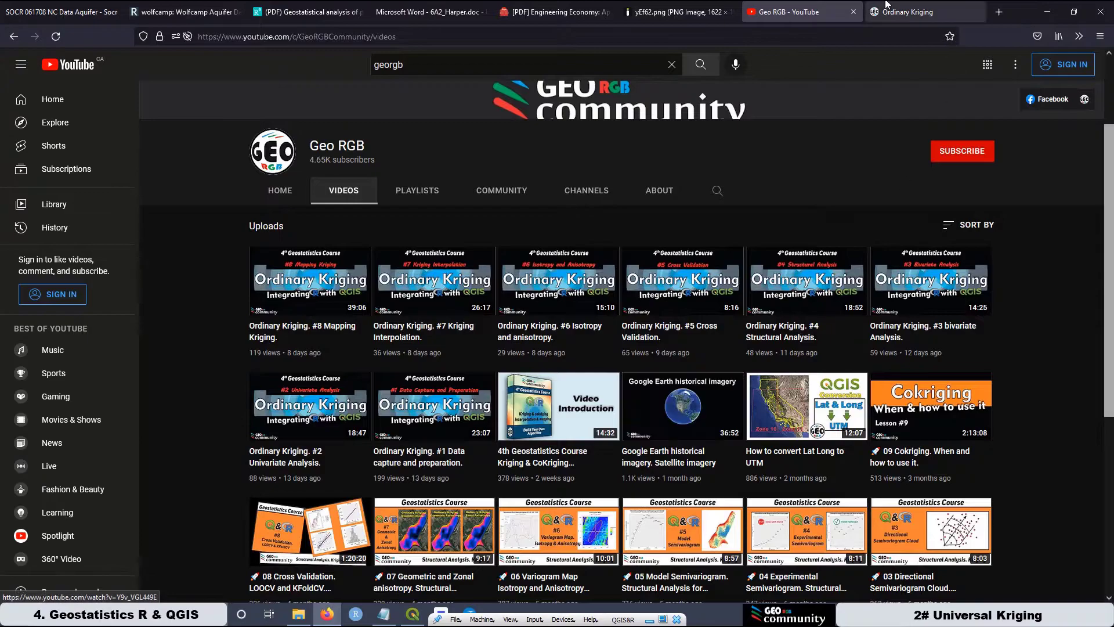
pyautogui.click(677, 14)
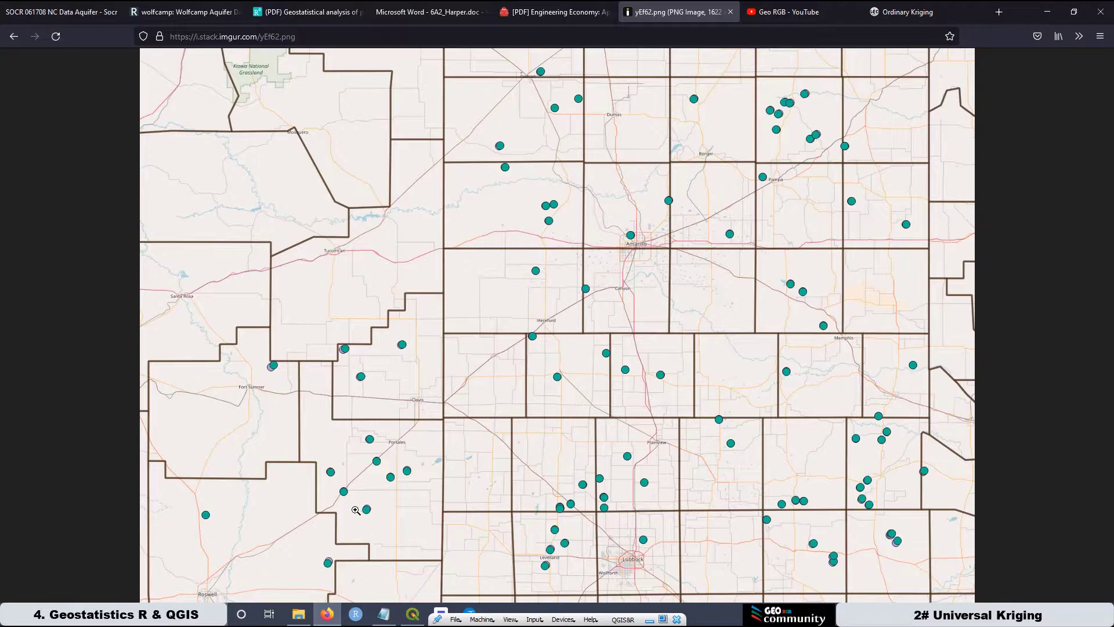
pyautogui.click(412, 614)
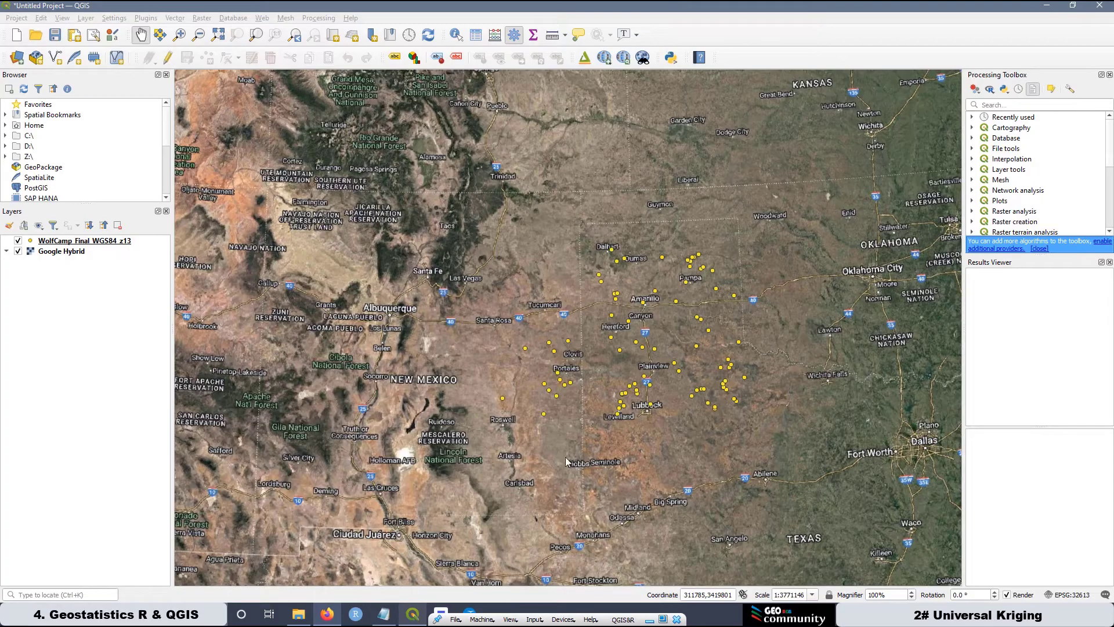
# Step: Compare the slide's Wolfcamp Potentiometric Data map with the georeferenced map image in Firefox
pyautogui.click(415, 618)
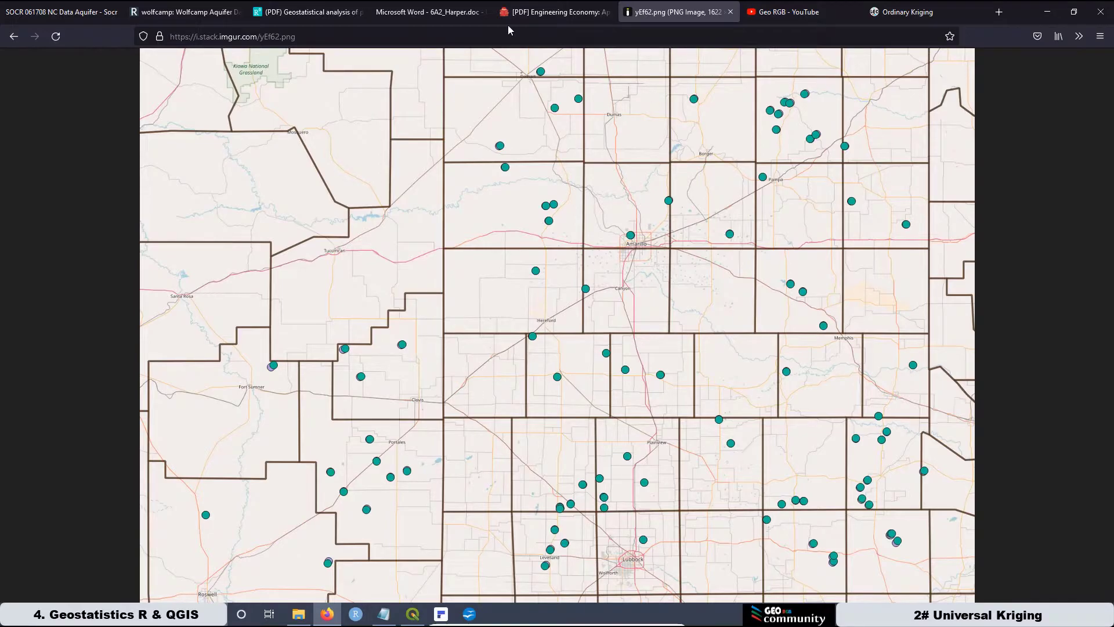
pyautogui.click(541, 15)
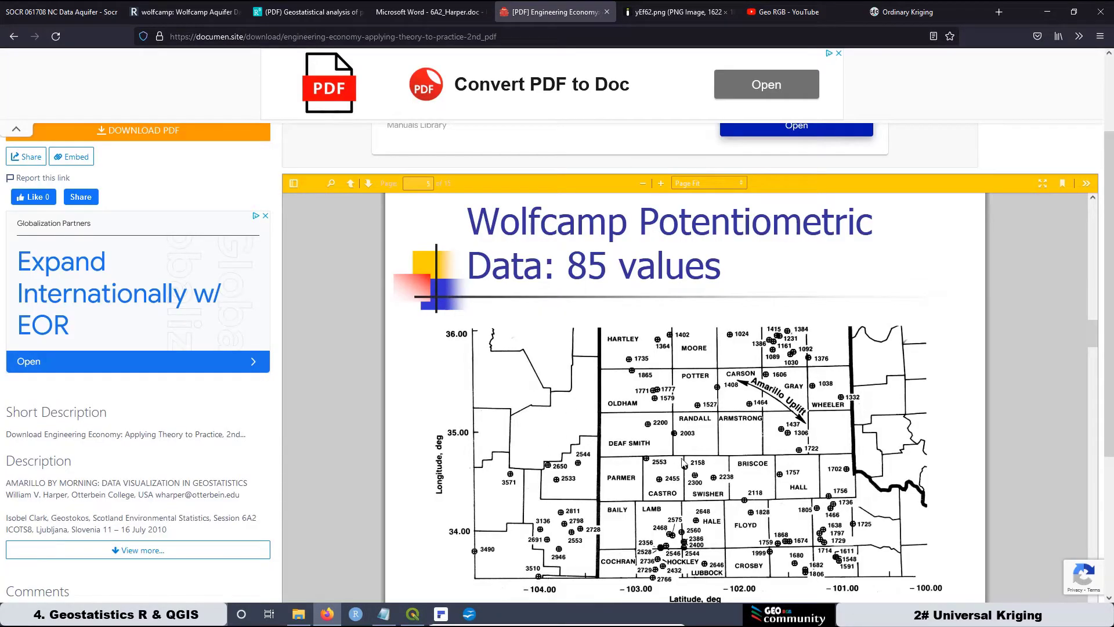
pyautogui.click(656, 12)
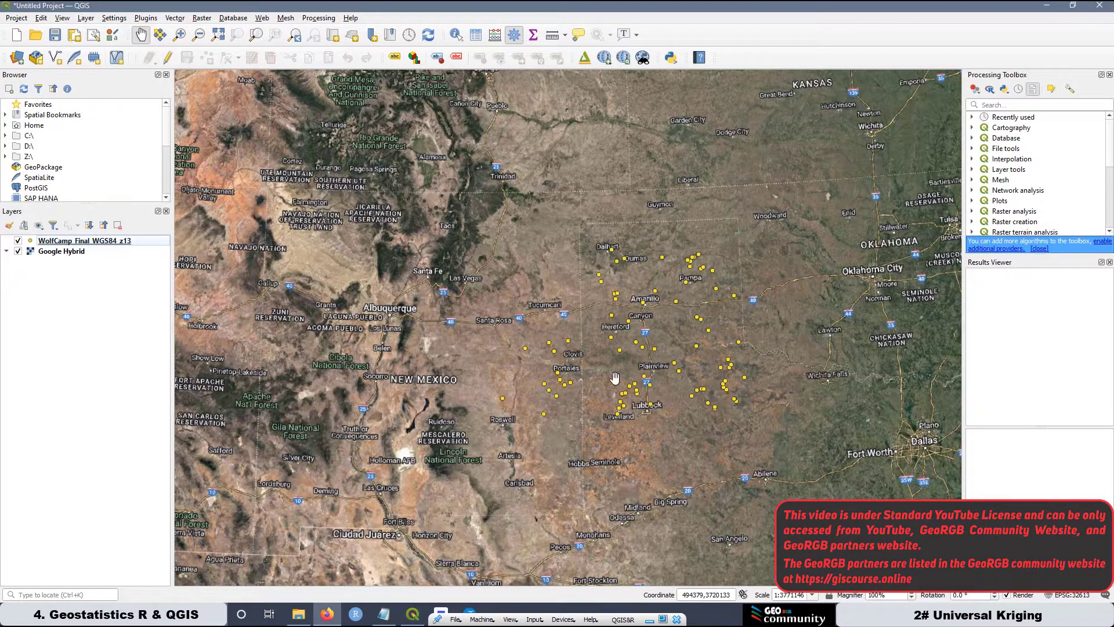
# Step: View the Amarillo, Texas area in a maximized Google Earth Pro window, then minimize it to return to QGIS
pyautogui.click(326, 615)
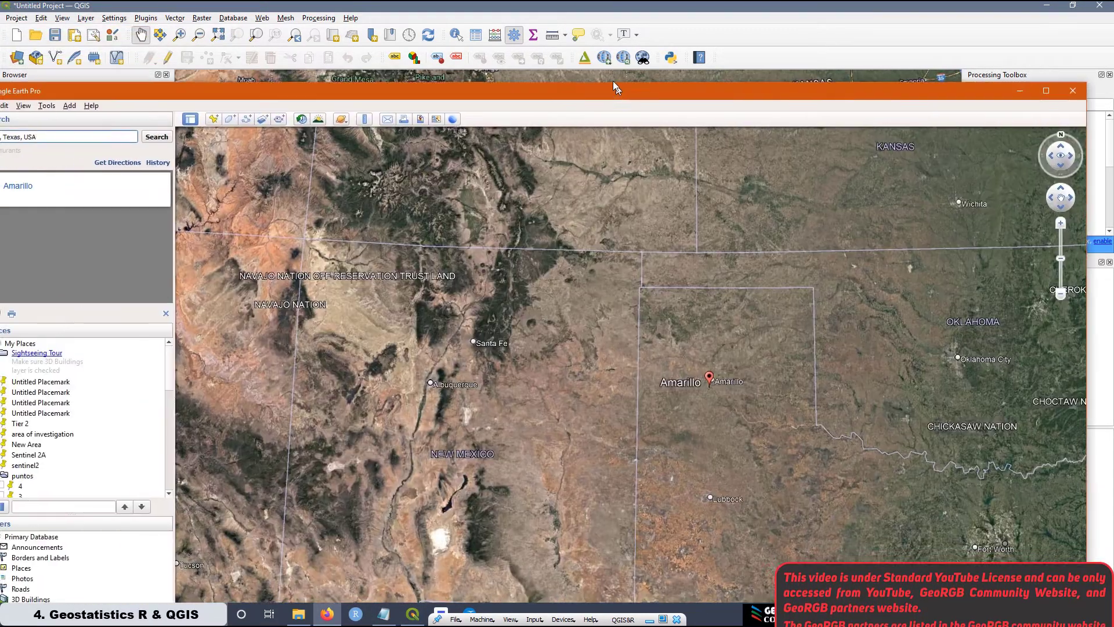
pyautogui.doubleClick(615, 90)
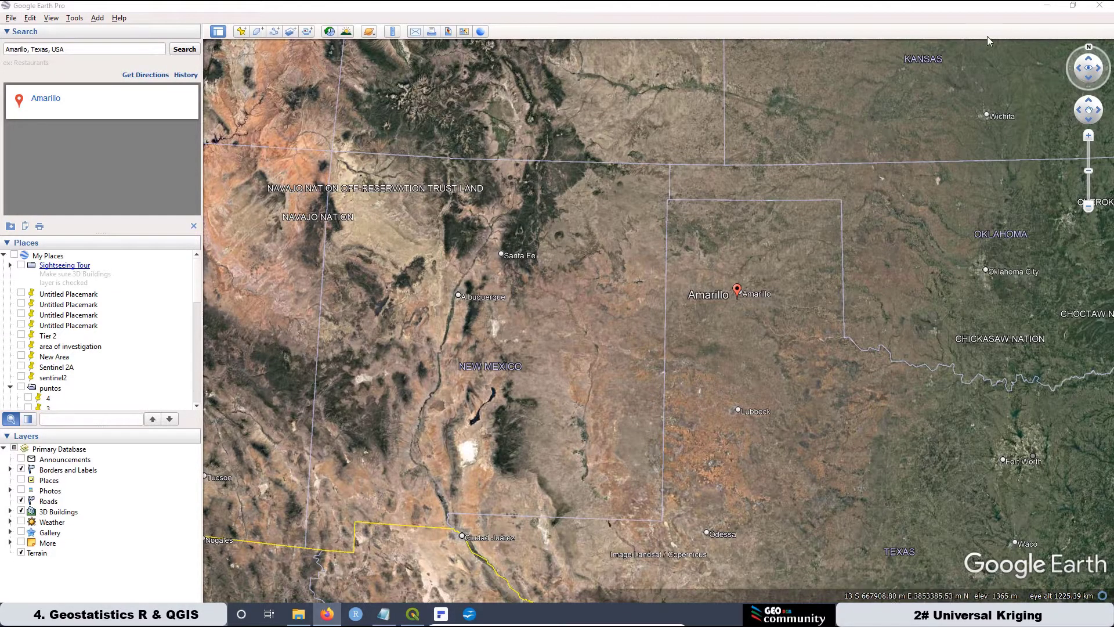
pyautogui.click(1043, 6)
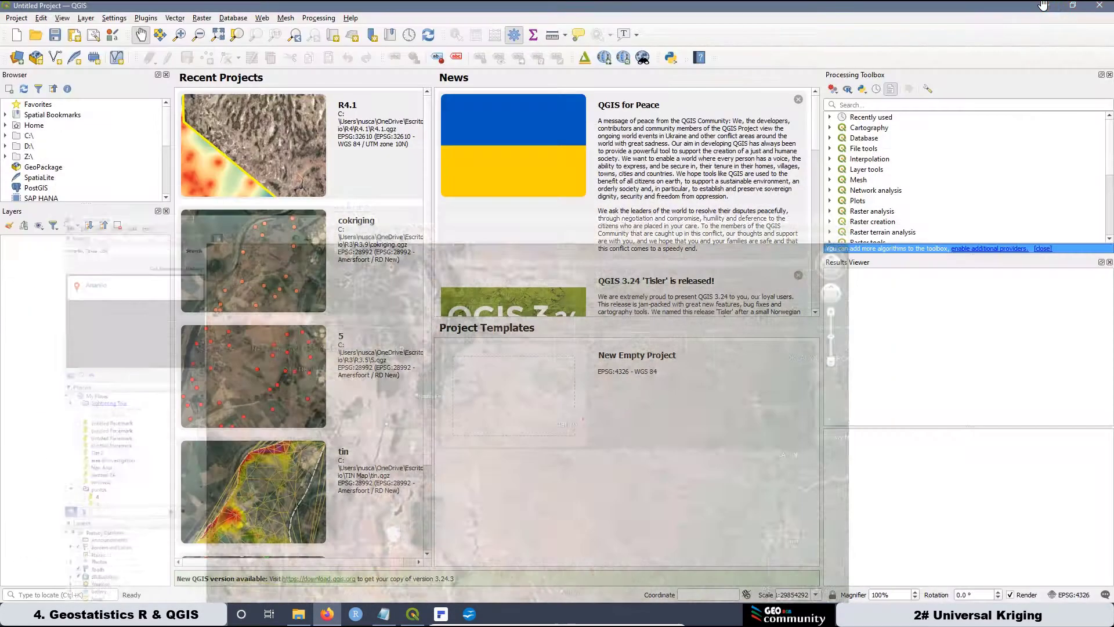
# Step: Open WolfCamp_Final_WGS_84_z13.xlsx from the R4.2 folder in OpenOffice Calc, save it there as Text CSV under the same name, and close it
pyautogui.click(299, 614)
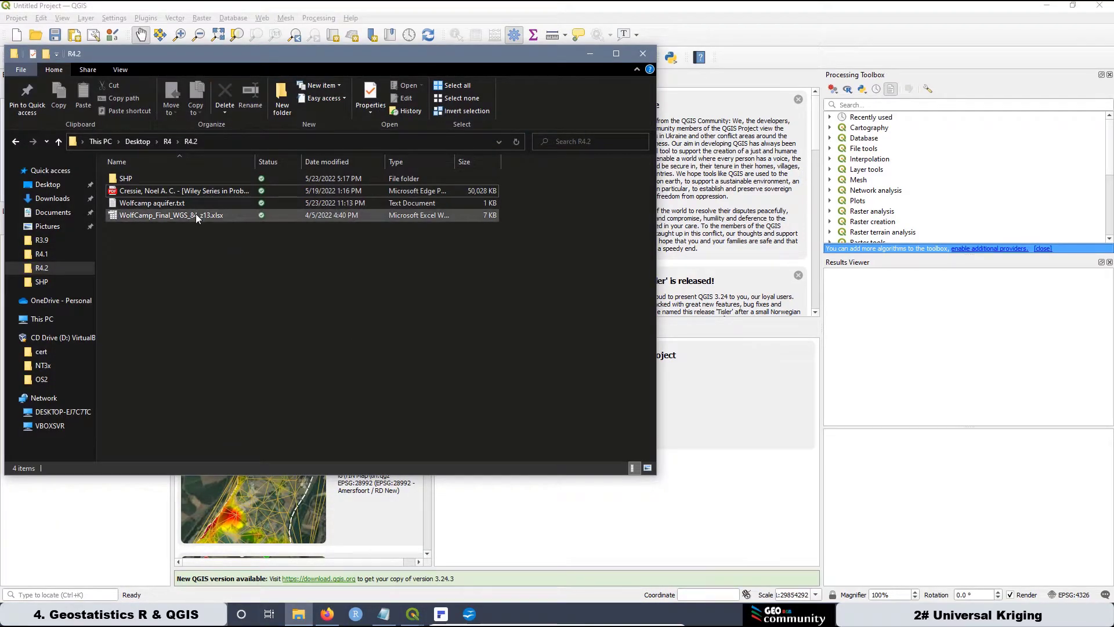
pyautogui.click(217, 214)
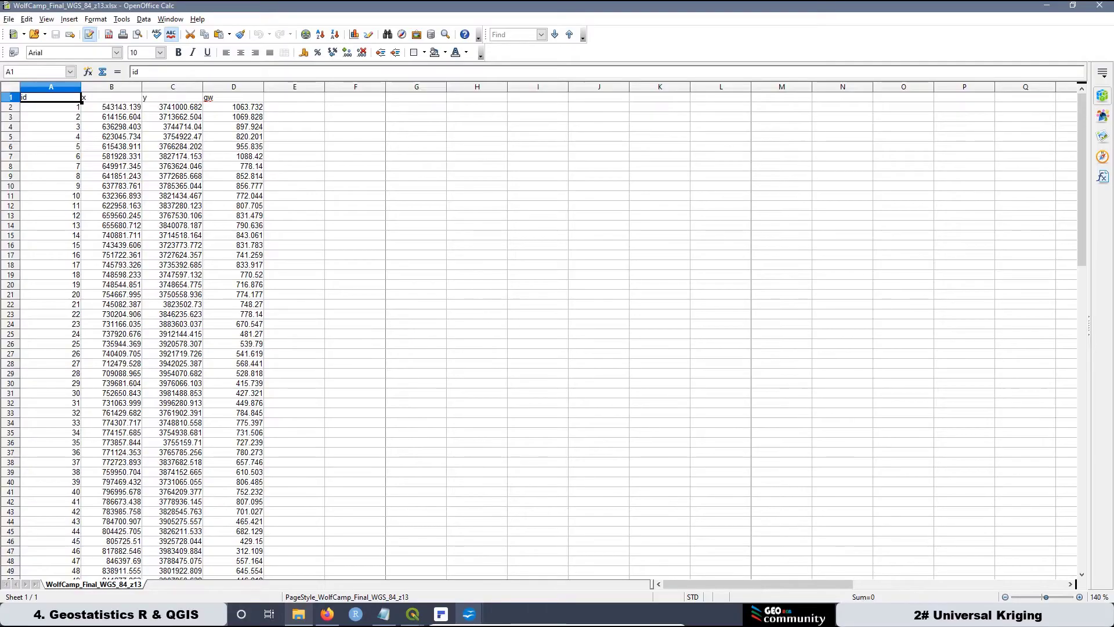
pyautogui.click(10, 20)
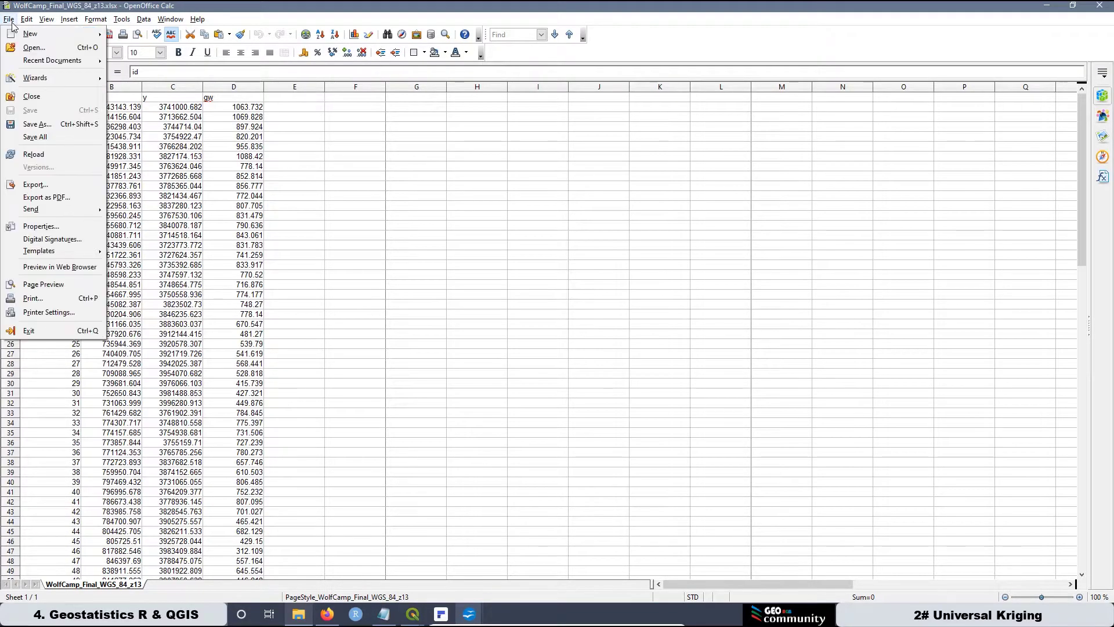
pyautogui.click(47, 126)
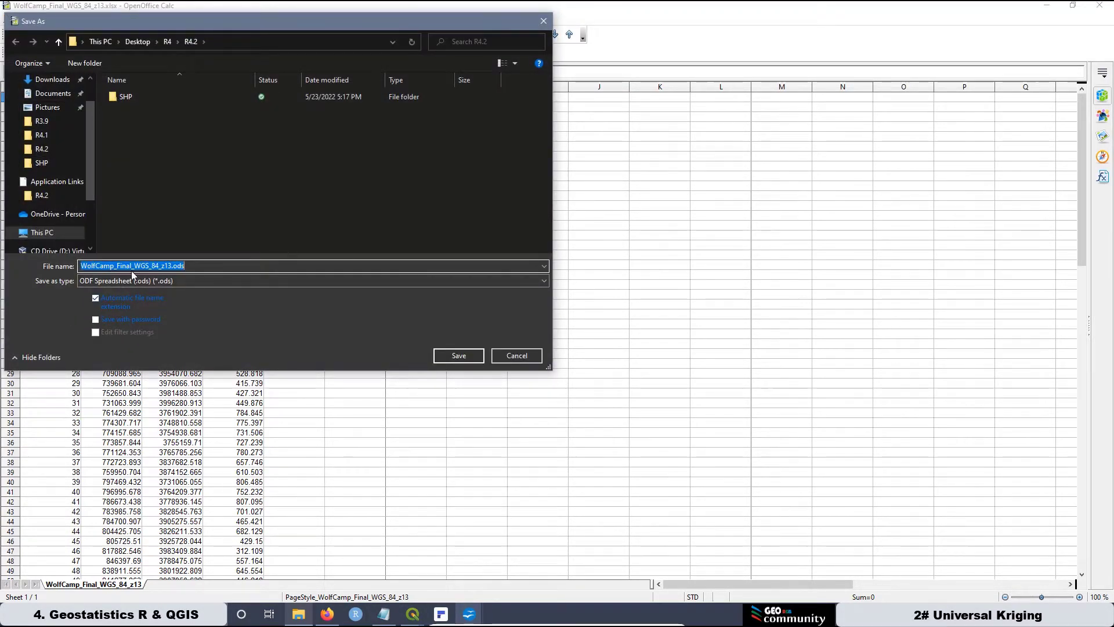
pyautogui.click(189, 278)
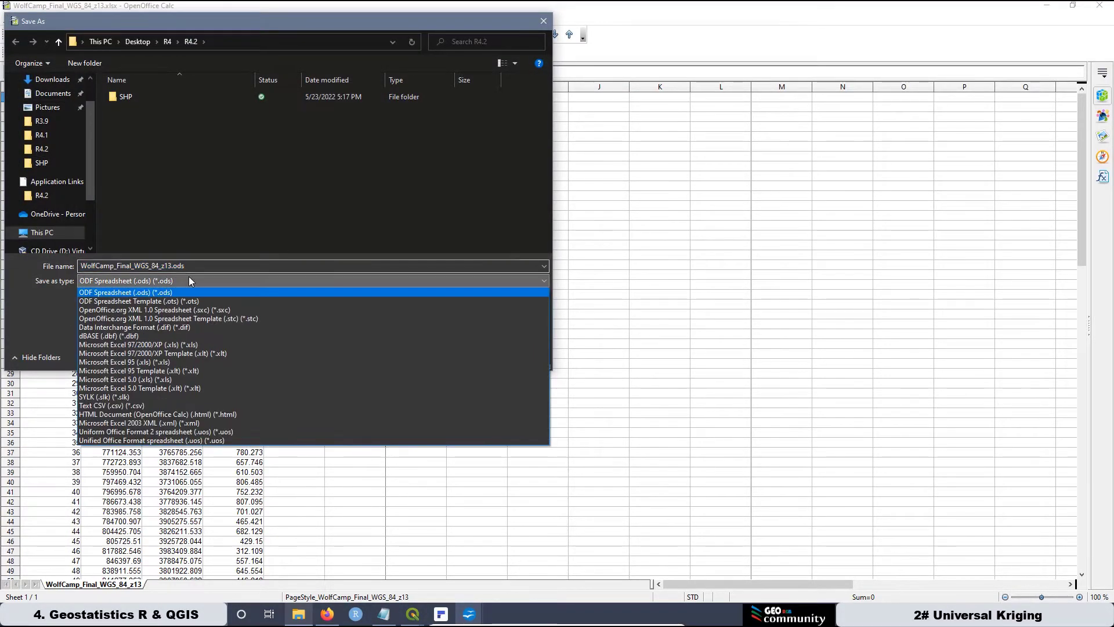
pyautogui.click(102, 405)
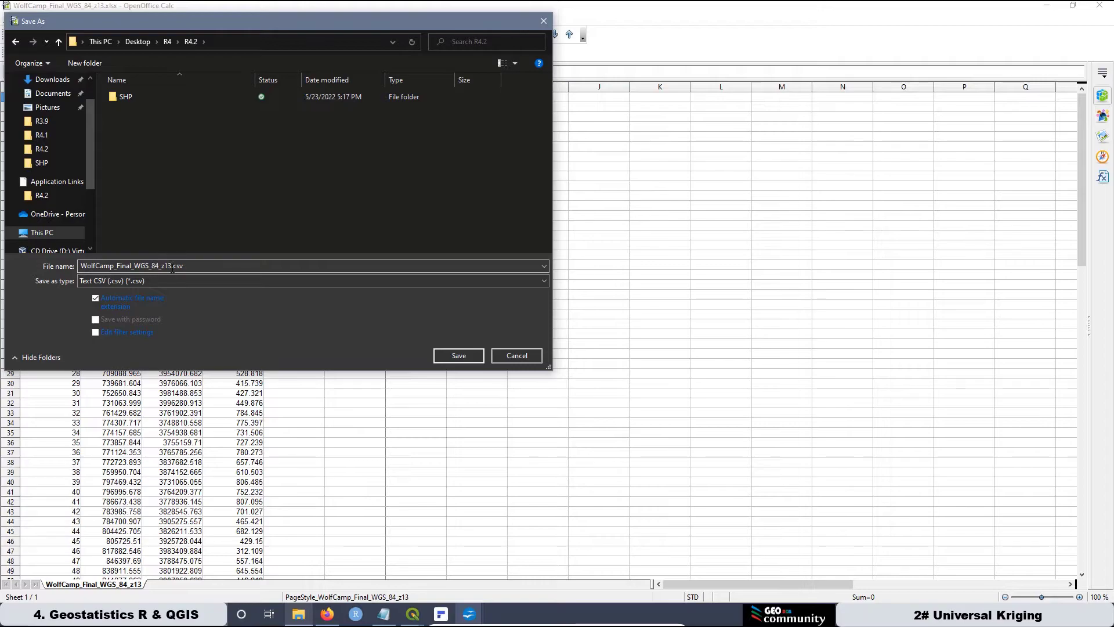
pyautogui.click(453, 355)
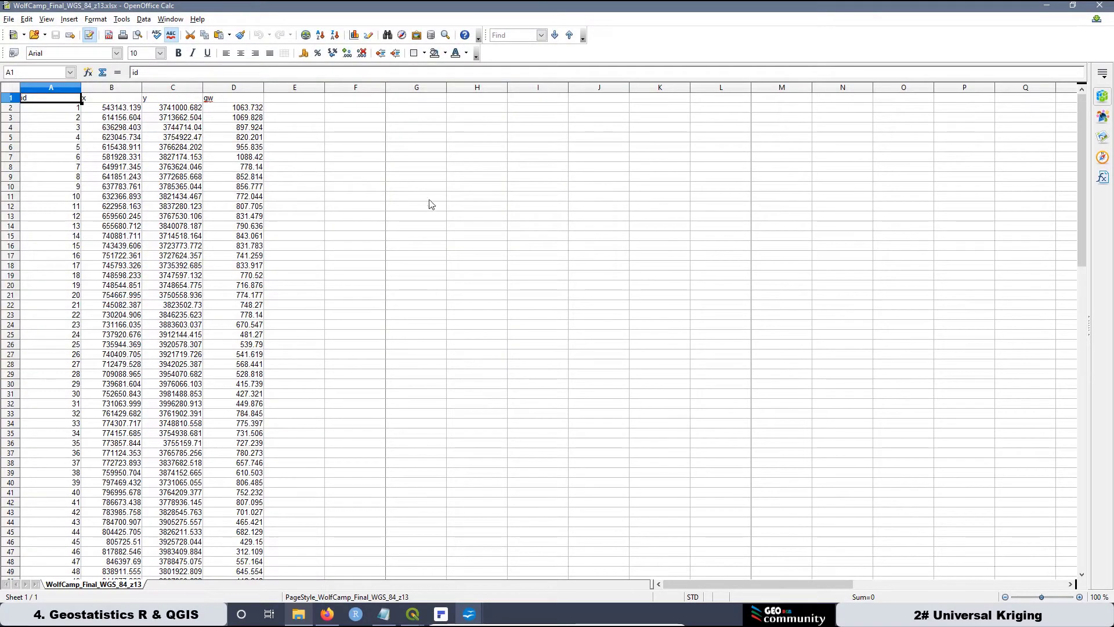
pyautogui.click(460, 303)
pyautogui.click(680, 285)
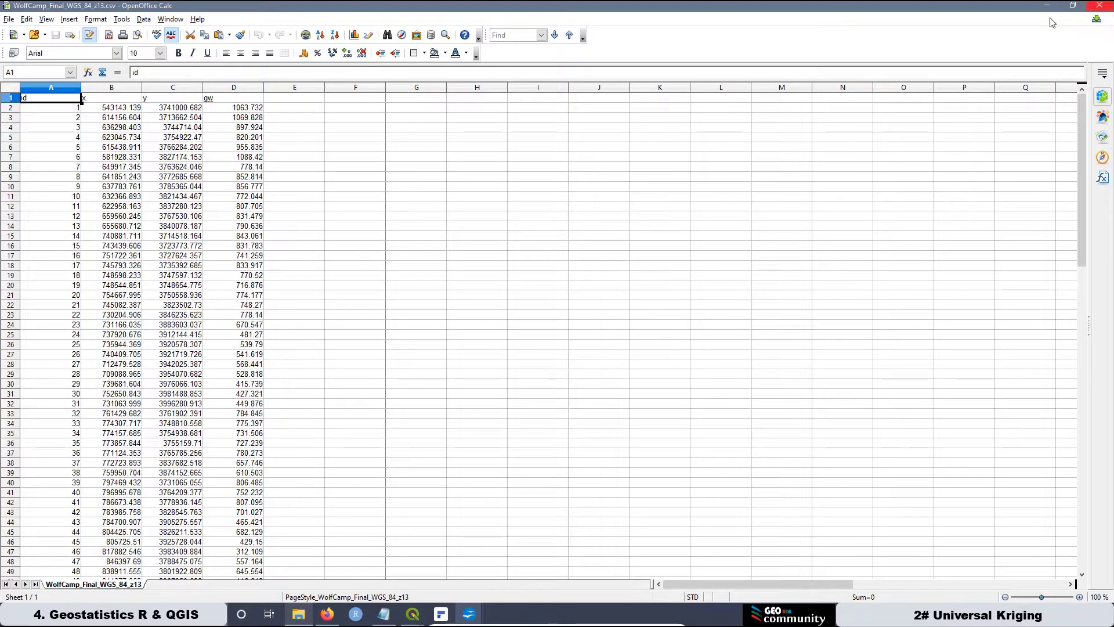
pyautogui.click(1106, 9)
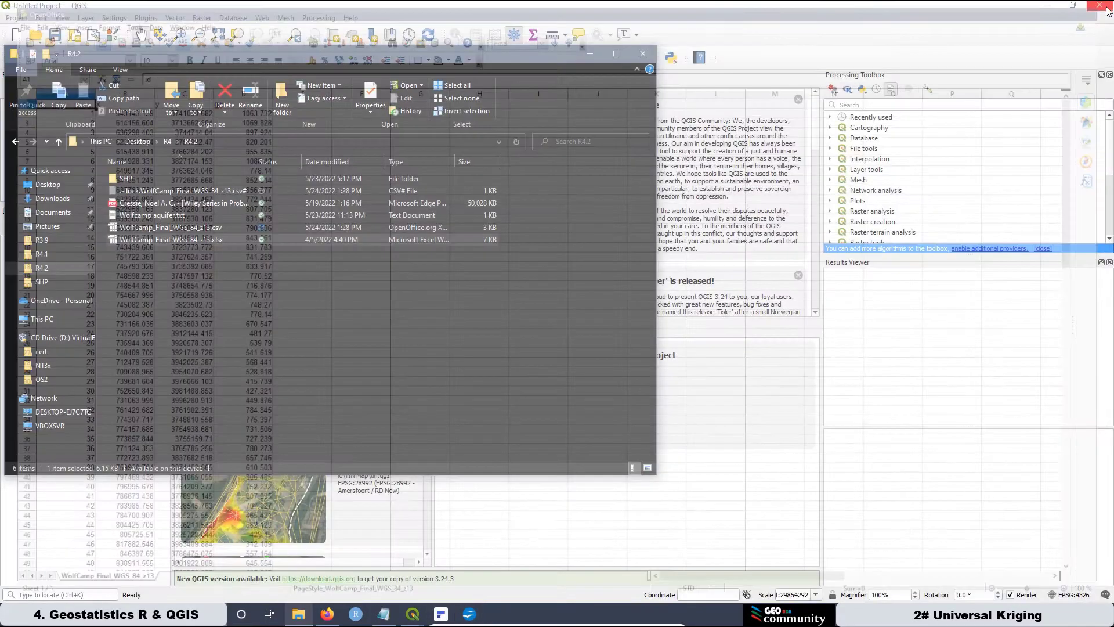
# Step: Compare the CSV and XLSX versions of WolfCamp_Final_WGS_84_z13 in the R4.2 folder
pyautogui.click(221, 215)
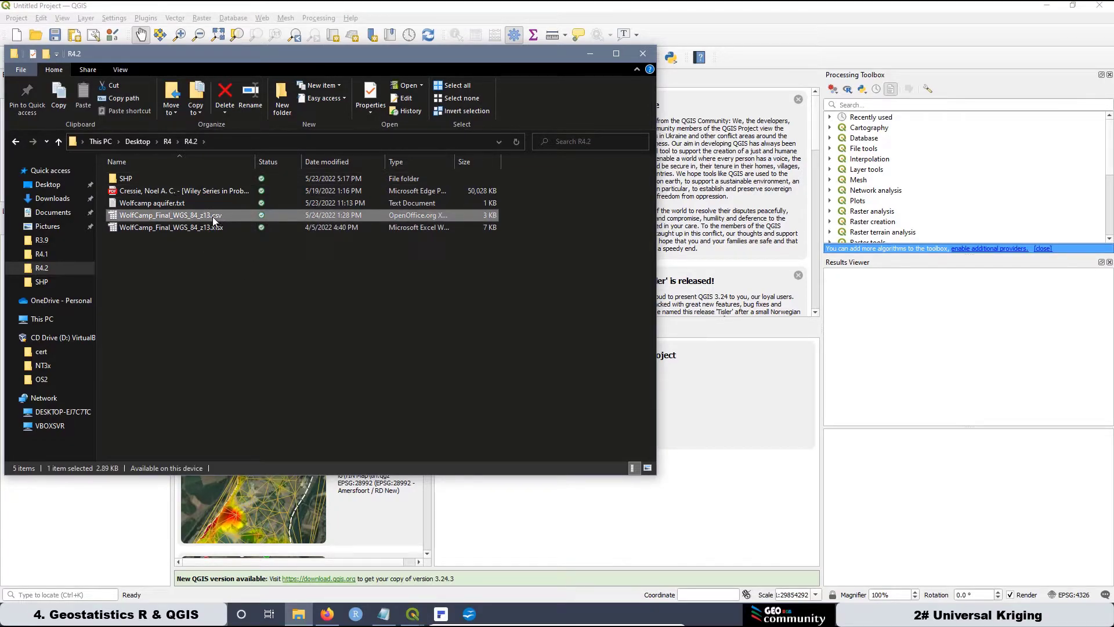
pyautogui.click(223, 228)
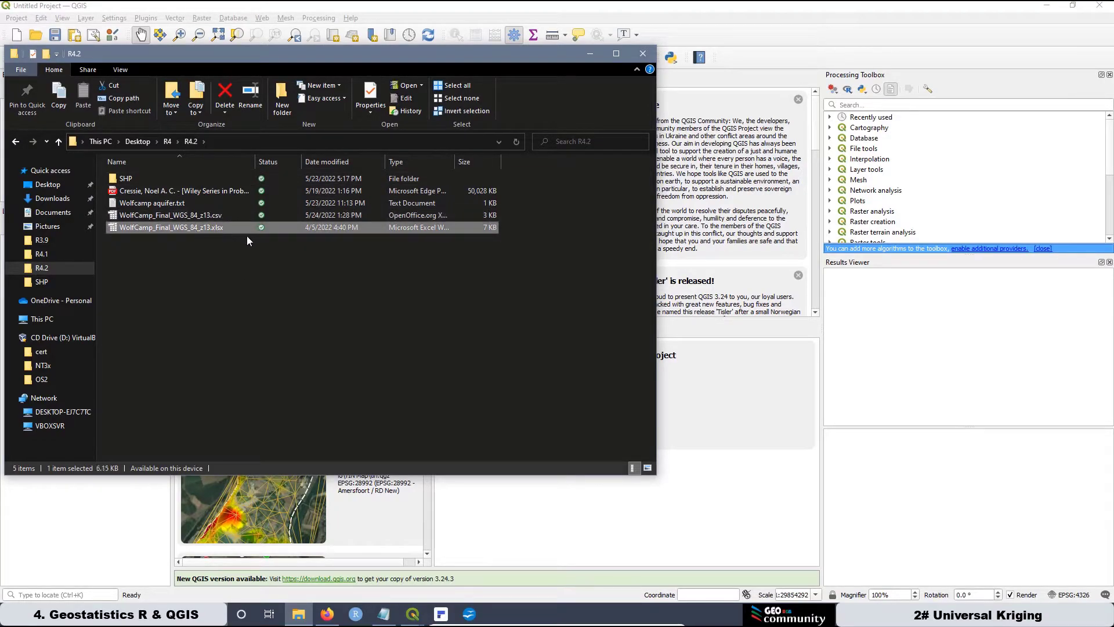
pyautogui.click(215, 216)
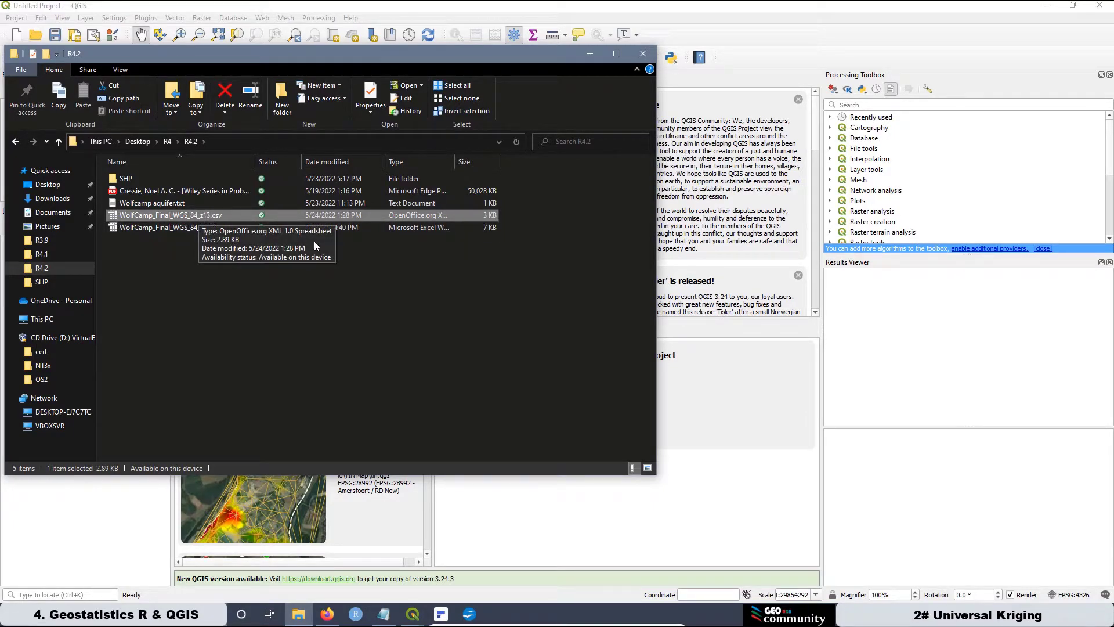
# Step: Switch to QGIS and choose WolfCamp_Final_WGS_84_z13.csv from the R4.2 folder as the source for a delimited text layer
pyautogui.click(737, 25)
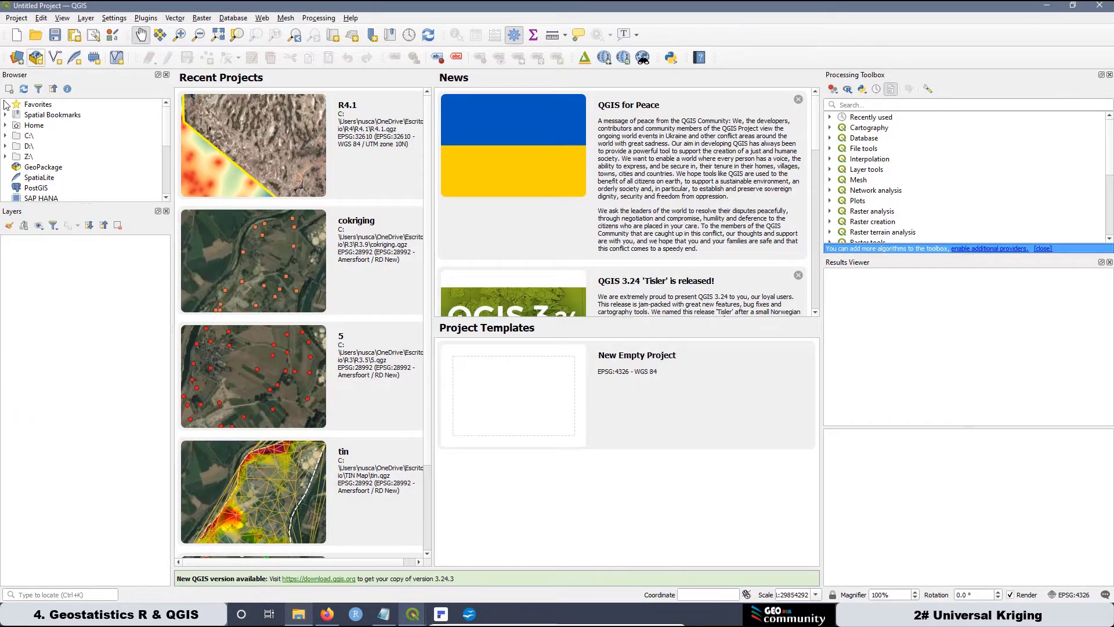
pyautogui.click(18, 58)
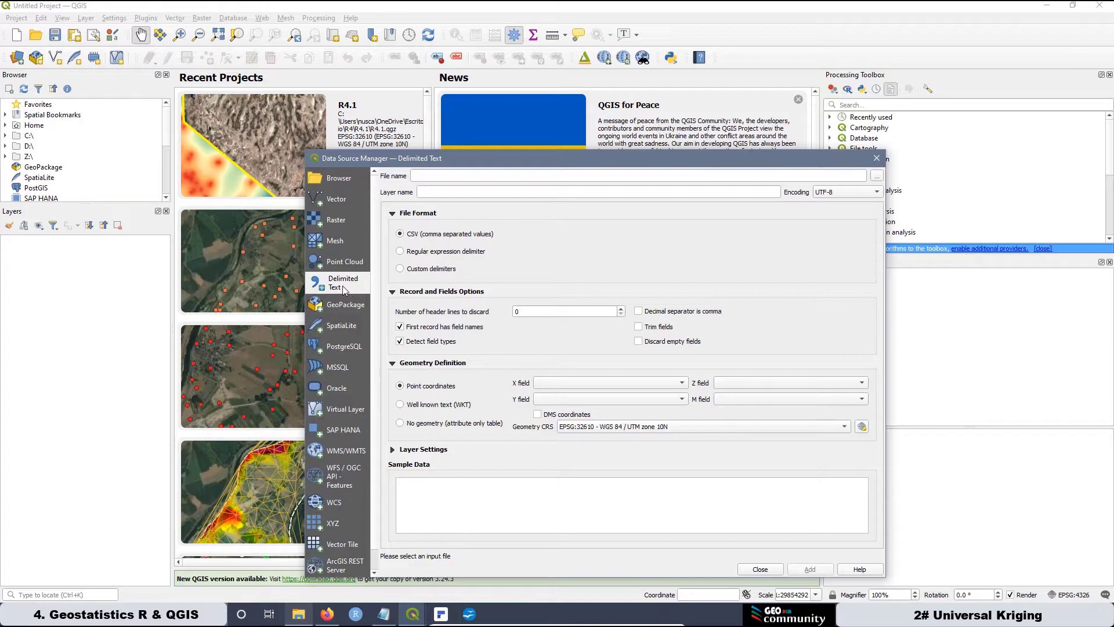
pyautogui.click(876, 176)
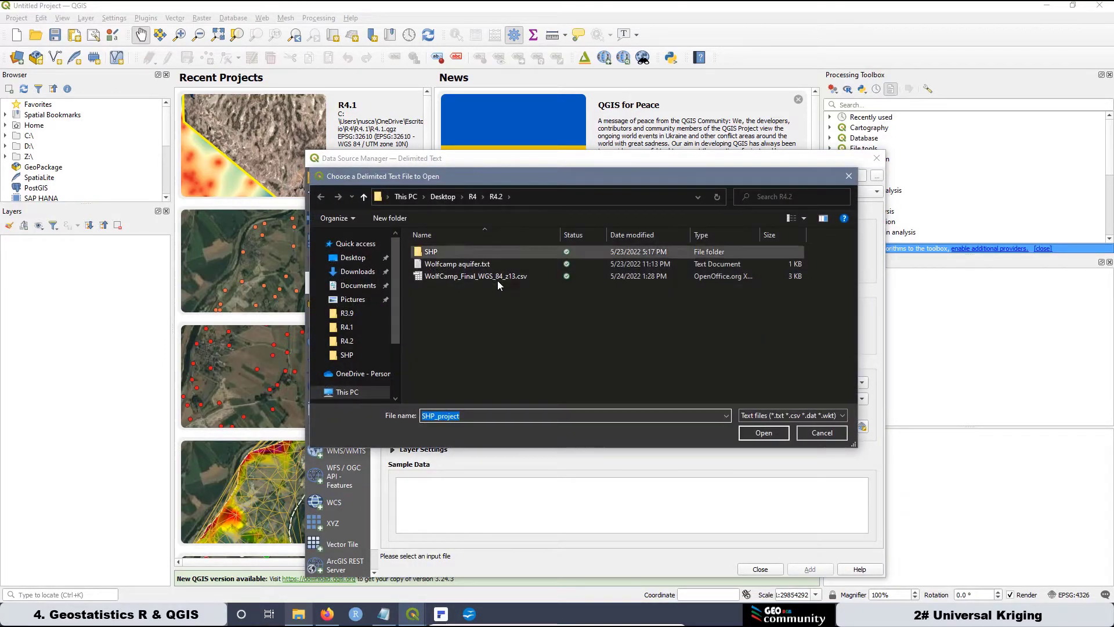
pyautogui.click(482, 276)
pyautogui.click(758, 431)
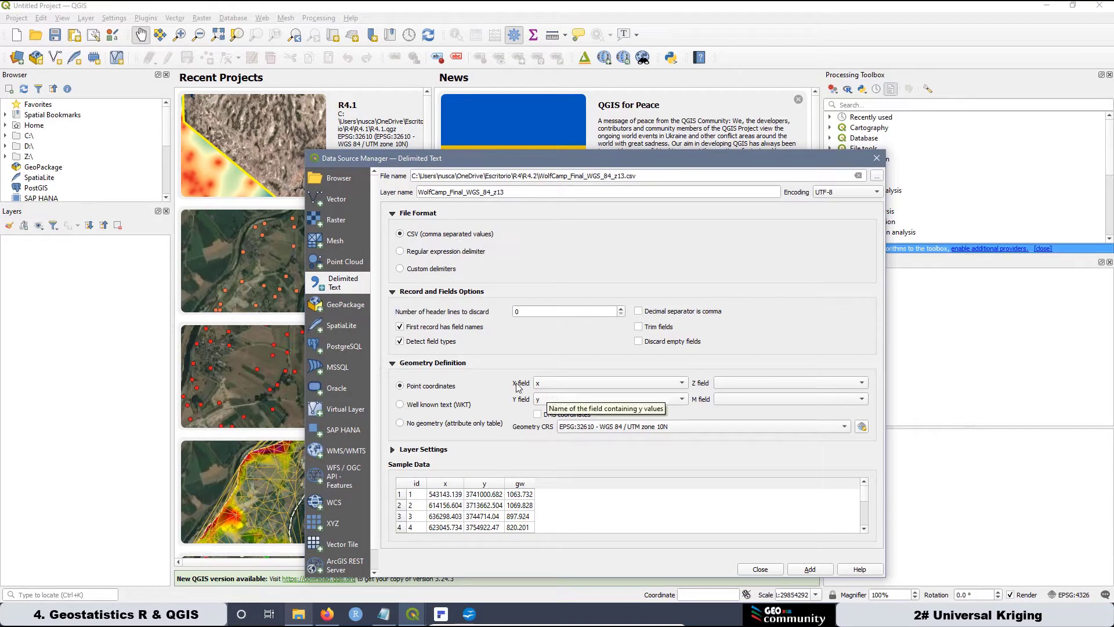
# Step: Assign column x as the X field and column y as the Y field for the point coordinates
pyautogui.click(540, 383)
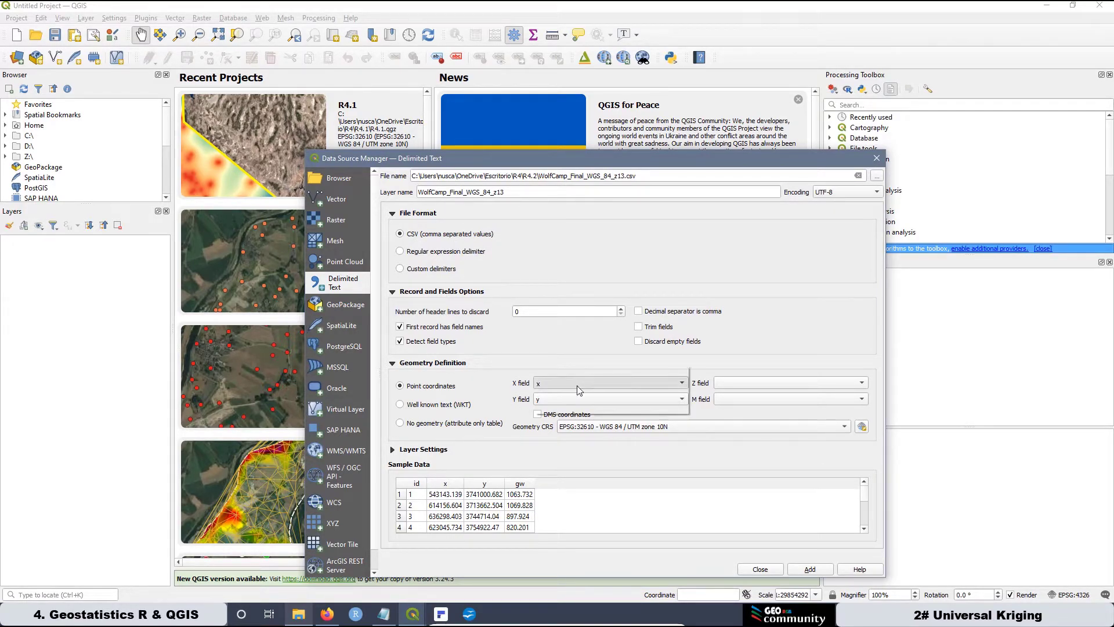
pyautogui.click(560, 387)
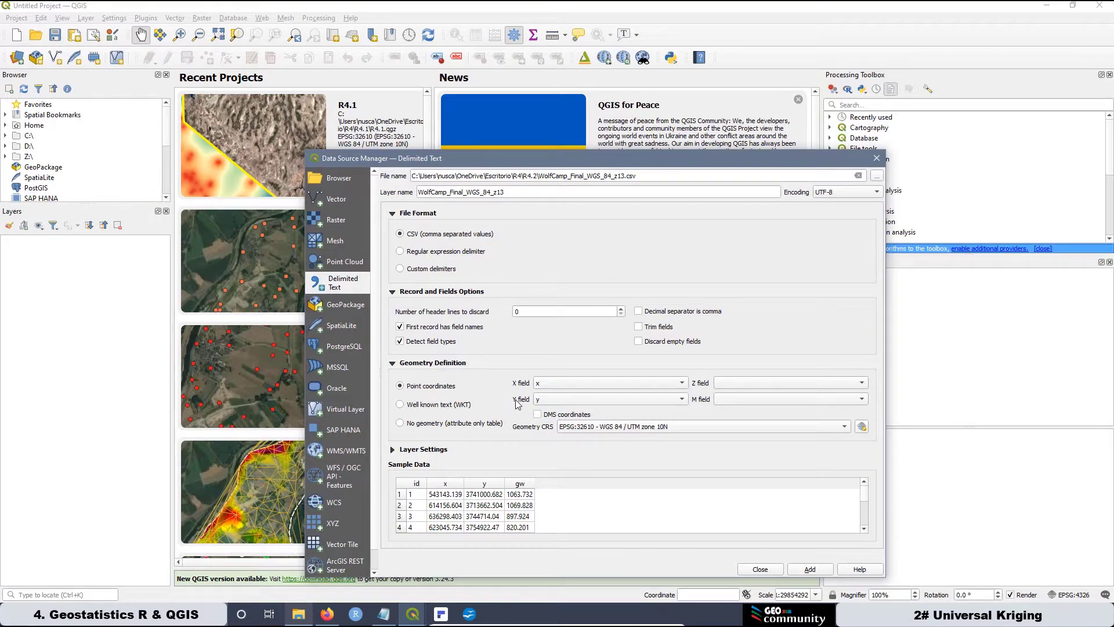
pyautogui.click(567, 398)
pyautogui.click(549, 402)
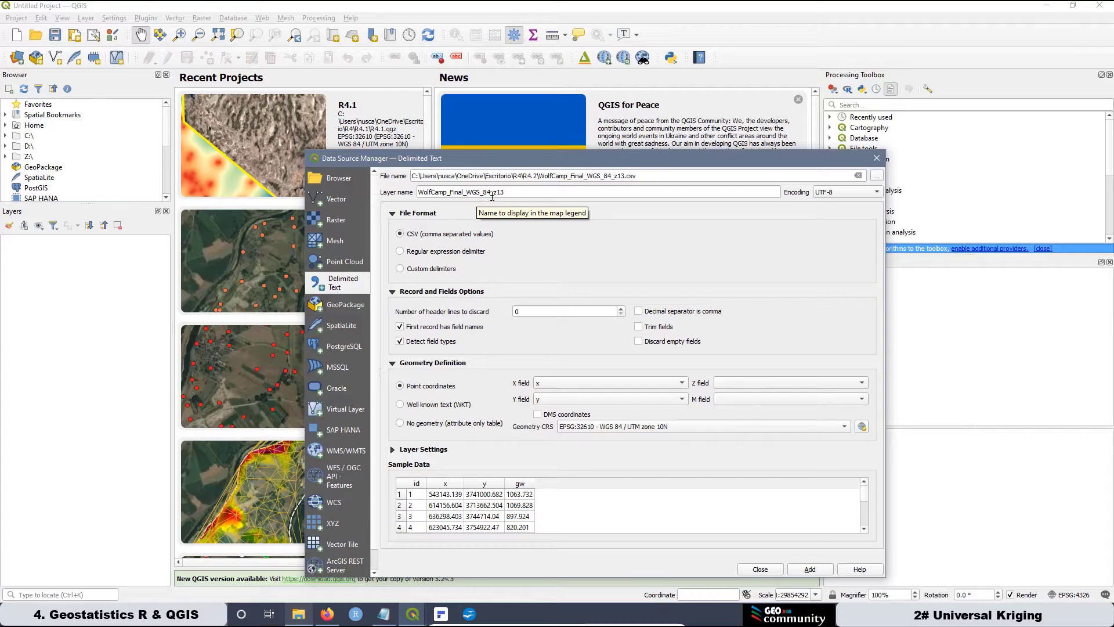
# Step: Set the geometry CRS to EPSG:32613 - WGS 84 / UTM zone 13N and add the delimited text layer to the project
pyautogui.click(863, 426)
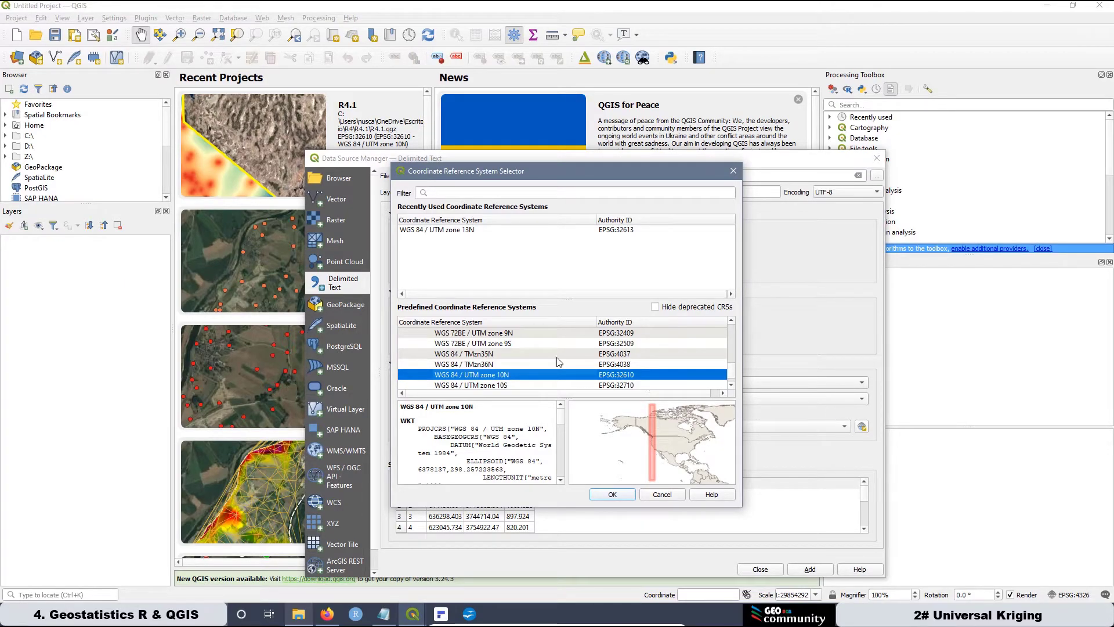
pyautogui.scroll(-1, 556, 357)
pyautogui.scroll(-2, 556, 357)
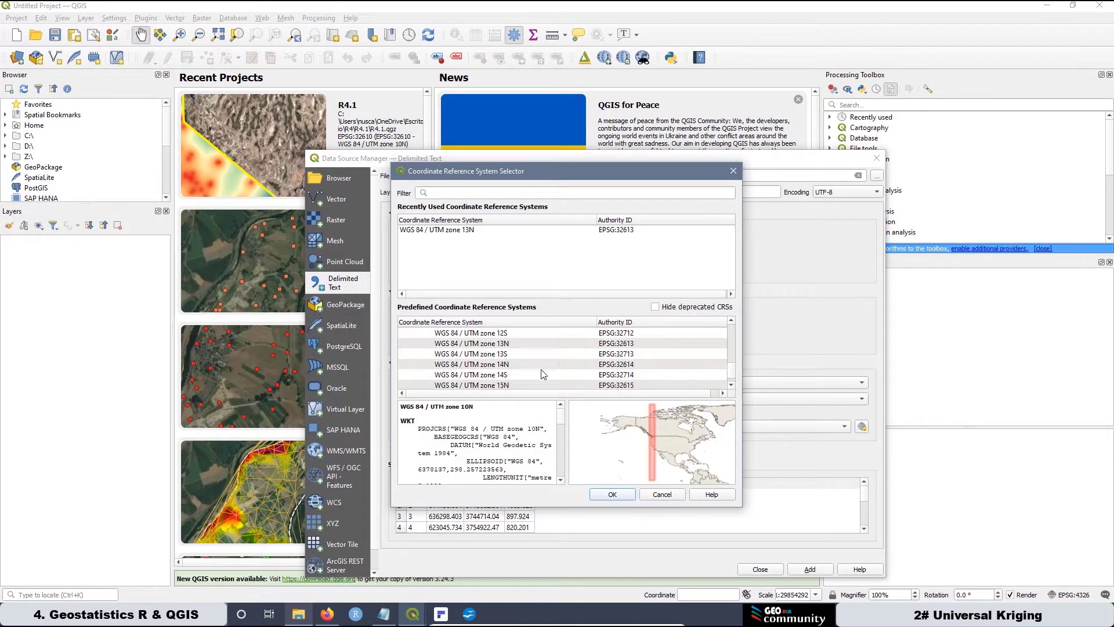
pyautogui.click(496, 343)
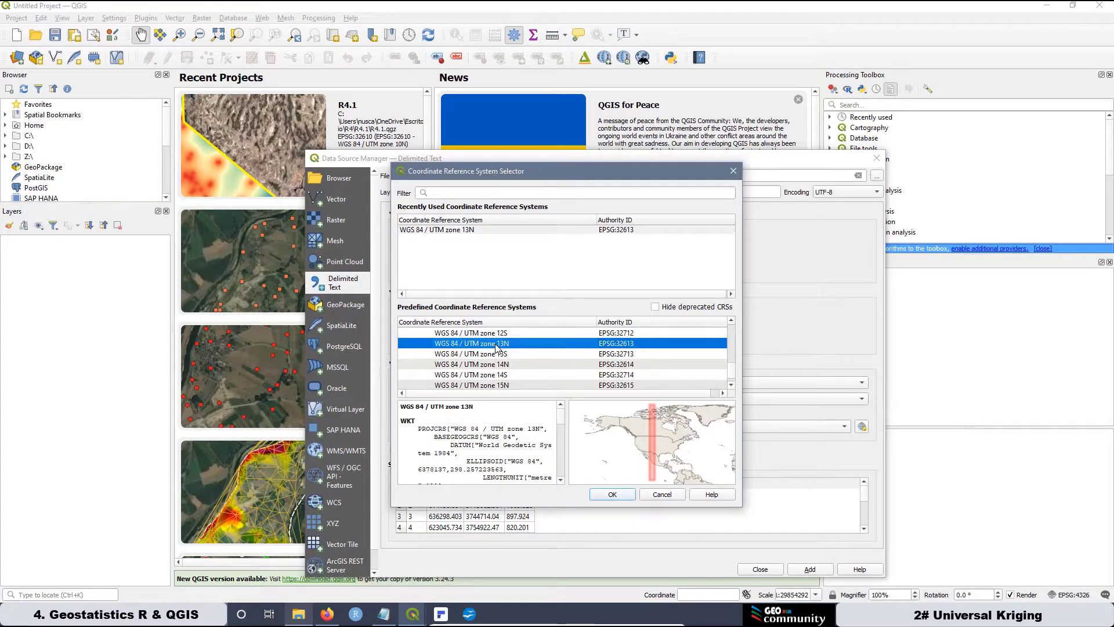
pyautogui.click(612, 494)
pyautogui.click(809, 569)
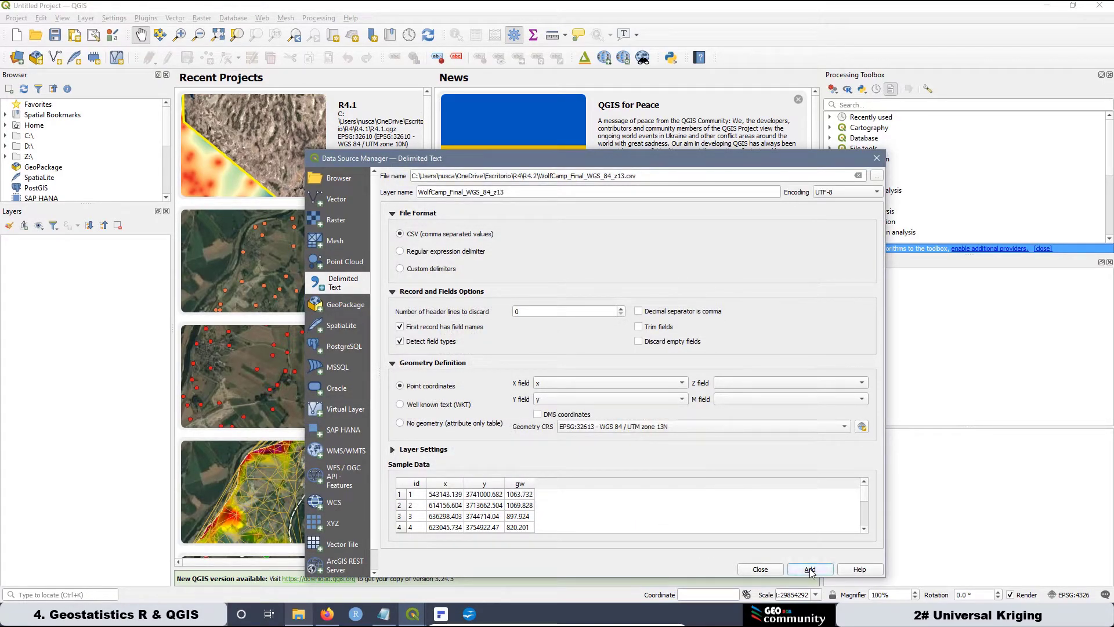
pyautogui.click(760, 569)
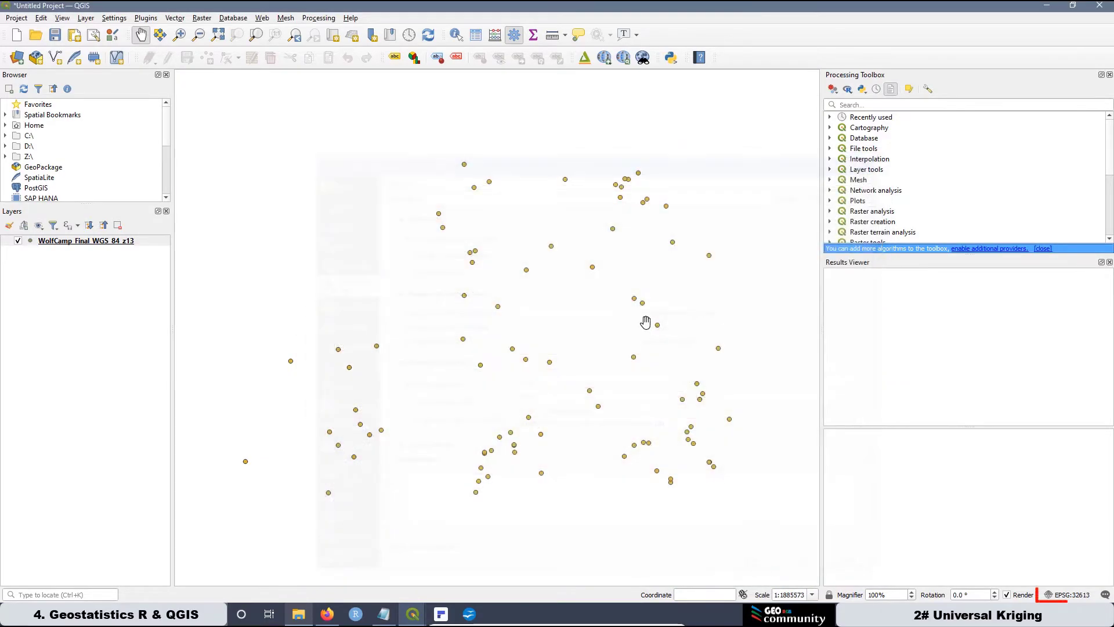
# Step: Check the project's coordinate reference system, and highlight the Storage entry in the WolfCamp layer's information
pyautogui.click(1071, 595)
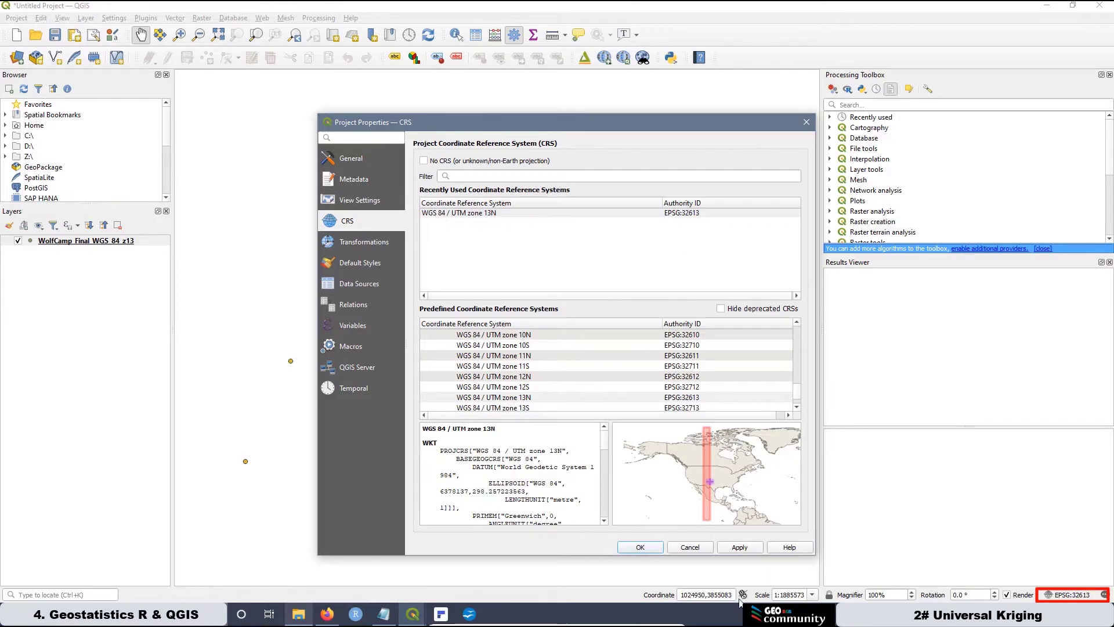
pyautogui.click(640, 547)
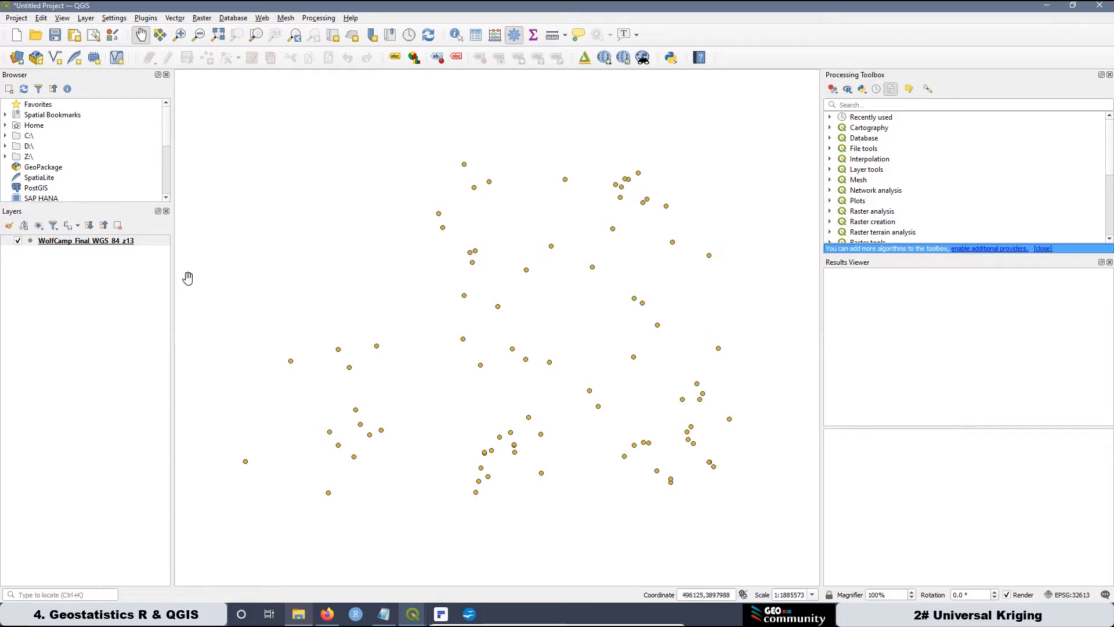
pyautogui.rightClick(104, 240)
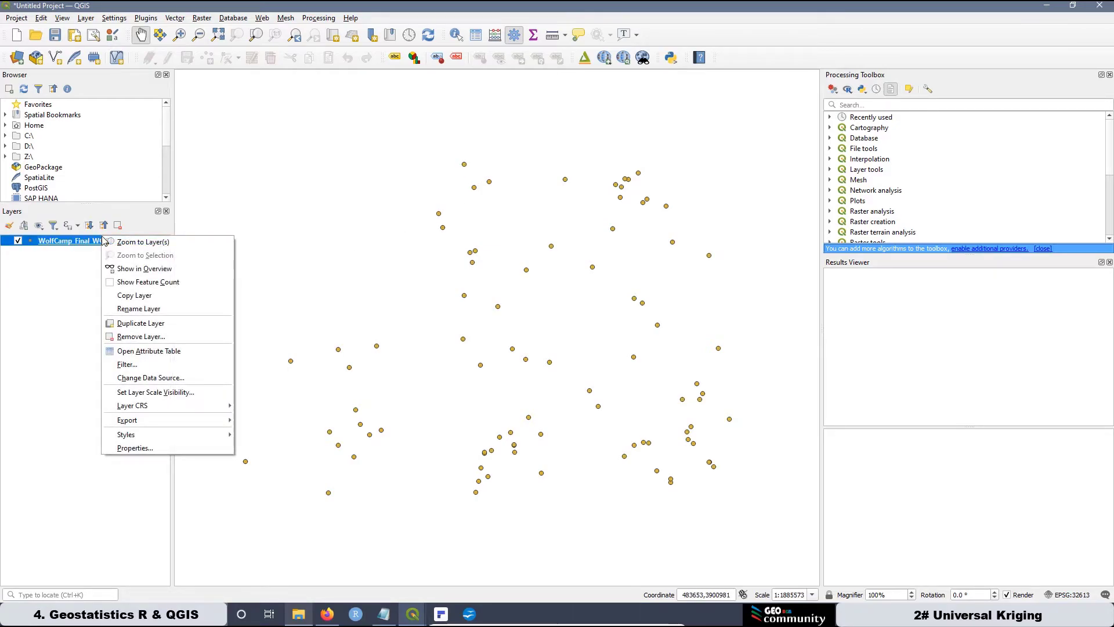
pyautogui.click(149, 450)
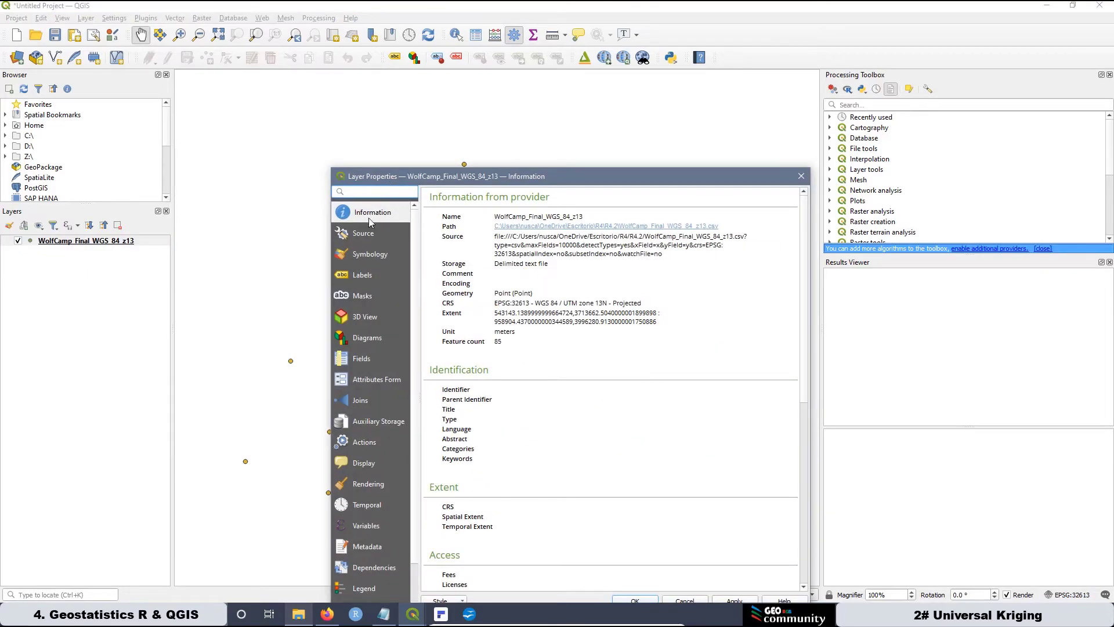
pyautogui.moveTo(548, 264); pyautogui.dragTo(499, 269)
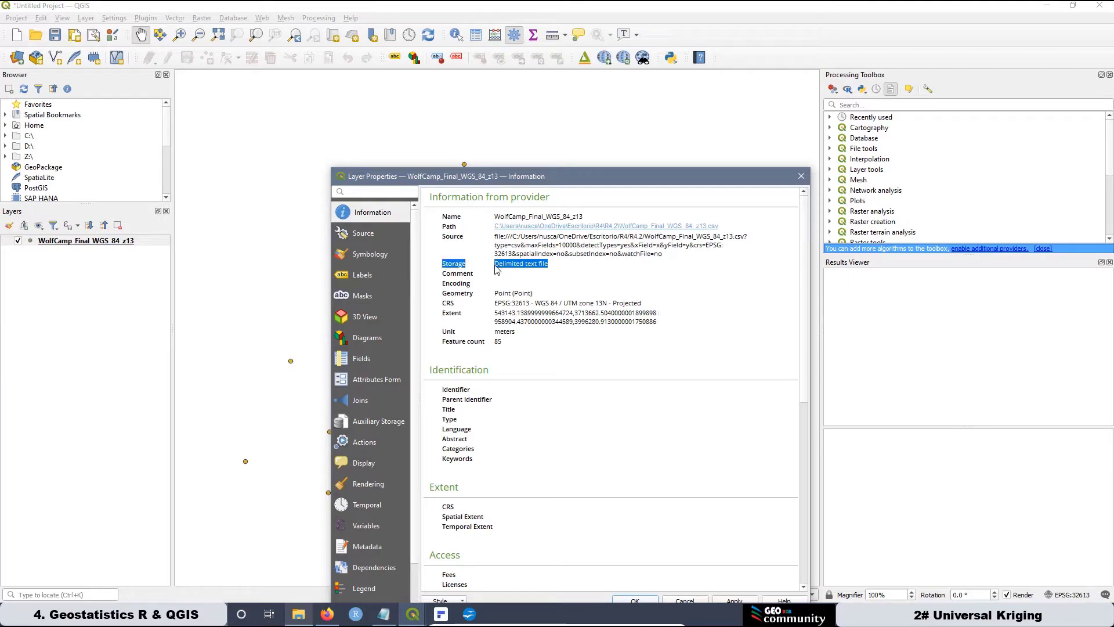
# Step: Close the layer properties, switch to File Explorer and create a folder named SHP_project inside the R4.2 folder
pyautogui.click(801, 175)
pyautogui.click(112, 244)
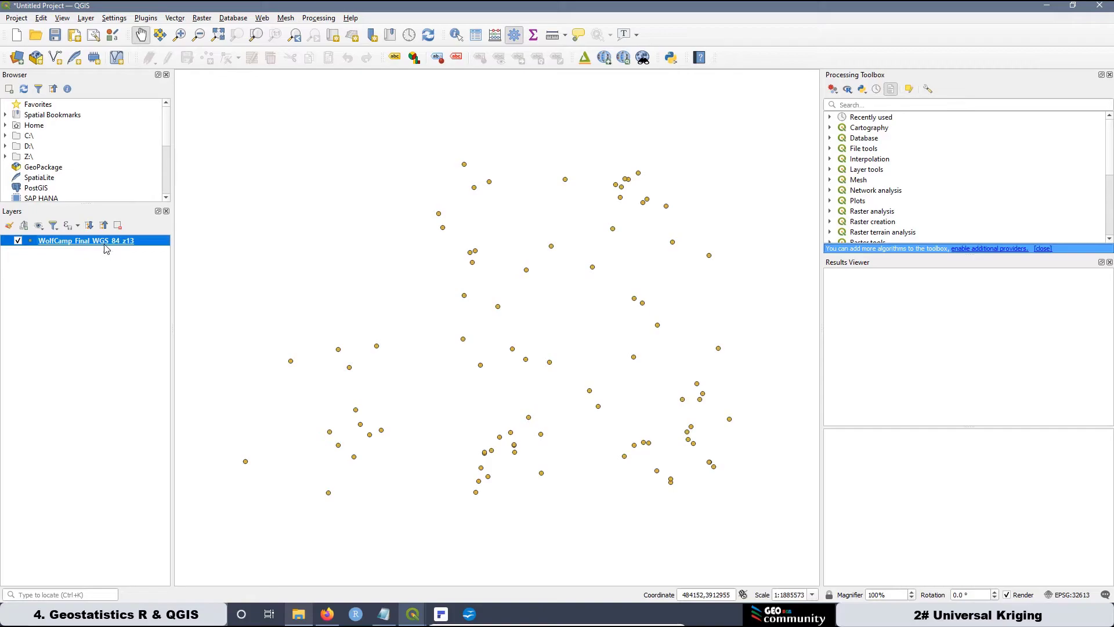
pyautogui.click(299, 614)
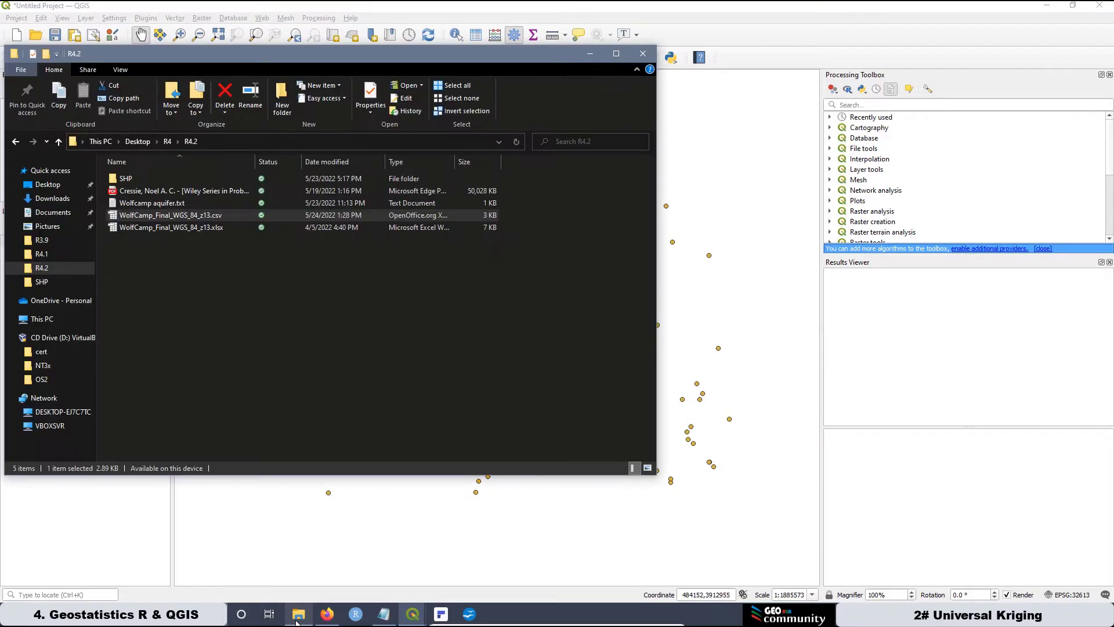
pyautogui.click(184, 314)
pyautogui.rightClick(145, 288)
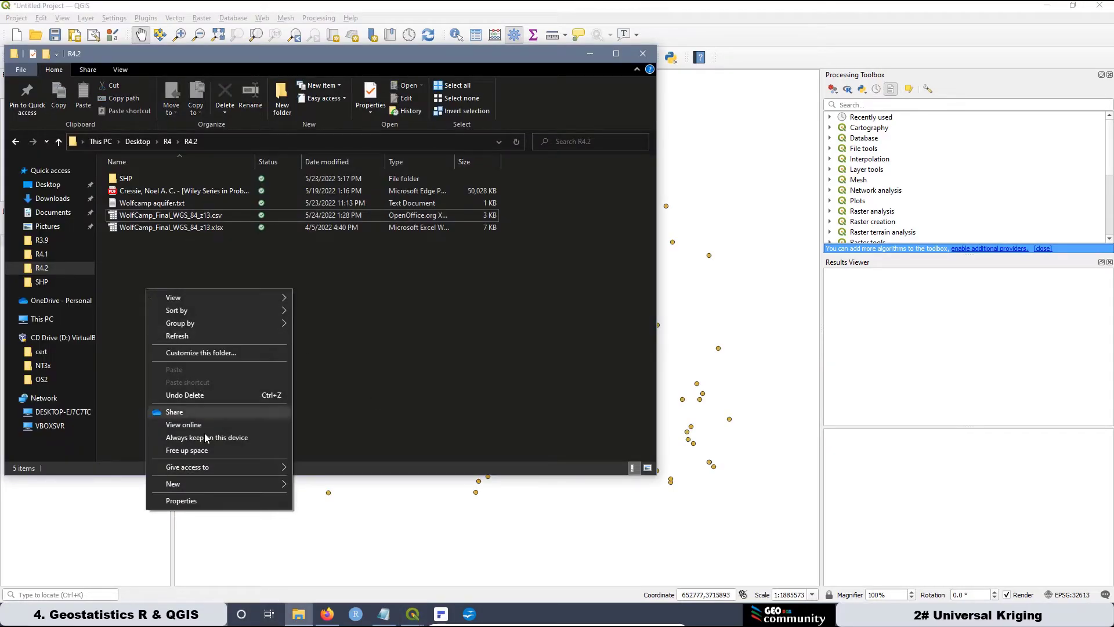
pyautogui.moveTo(212, 482)
pyautogui.click(326, 352)
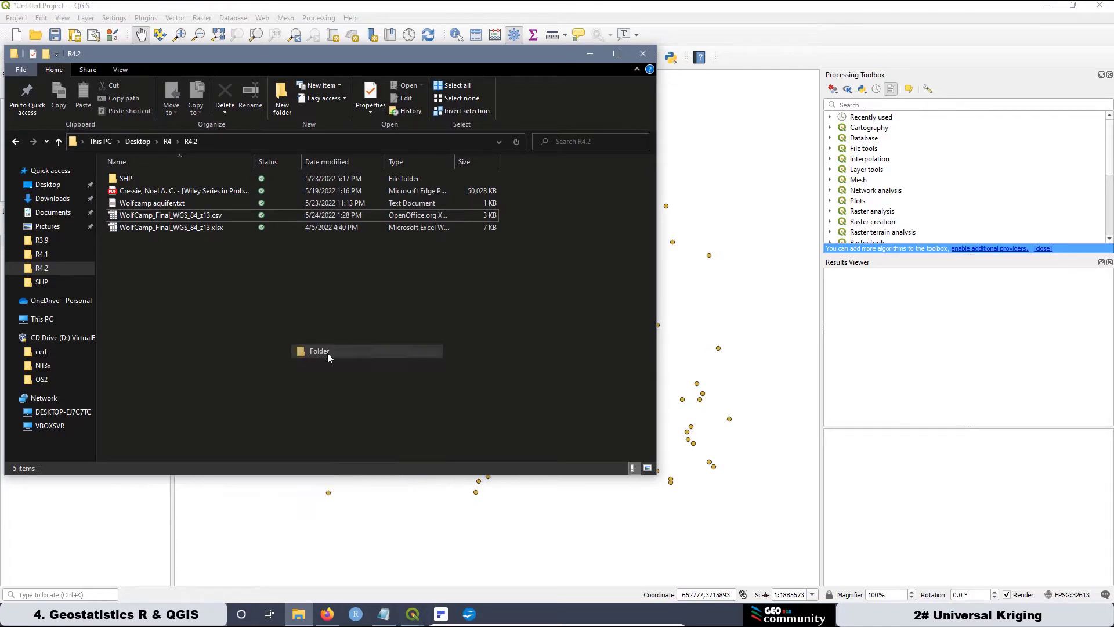
pyautogui.write('SHP')
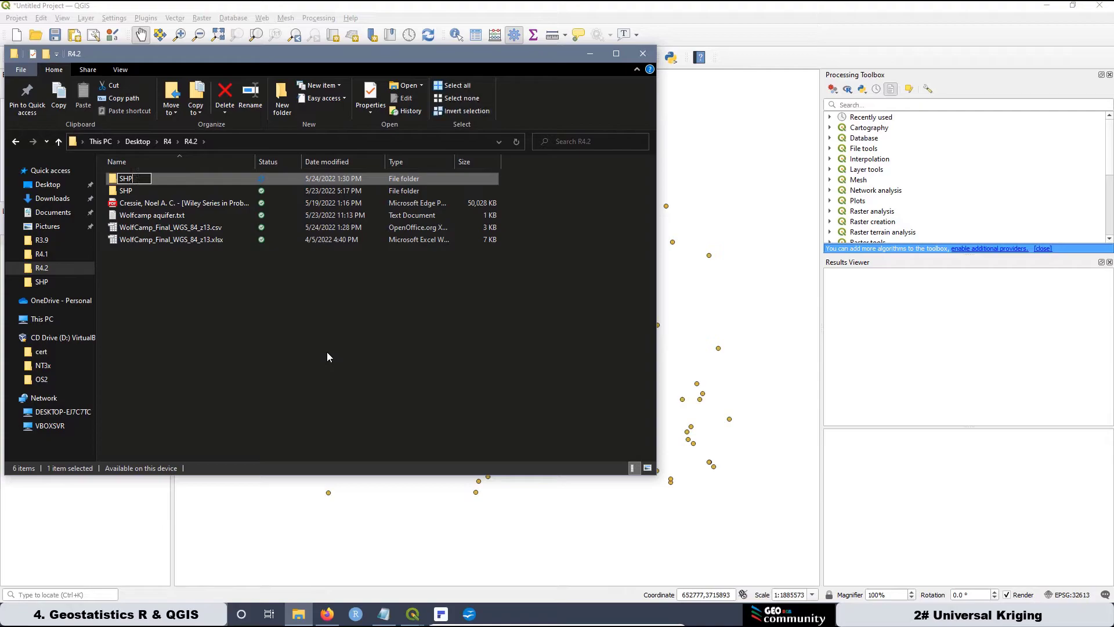
pyautogui.write('_project')
pyautogui.click(591, 56)
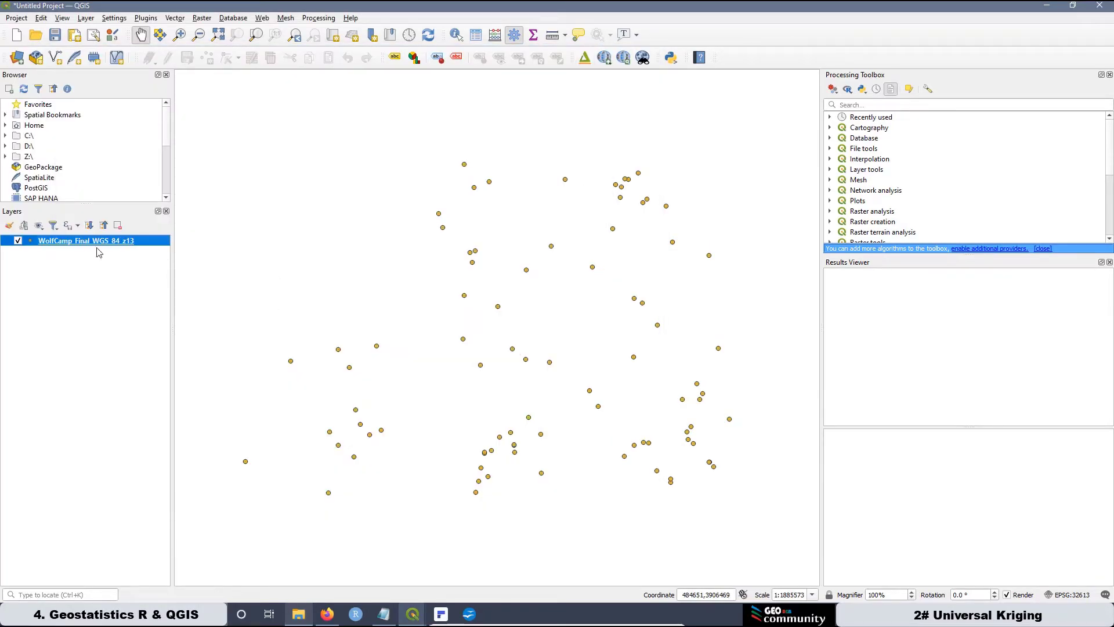
# Step: Start exporting the WolfCamp_Final_WGS_84_z13 layer's features with ESRI Shapefile as the output format
pyautogui.rightClick(99, 252)
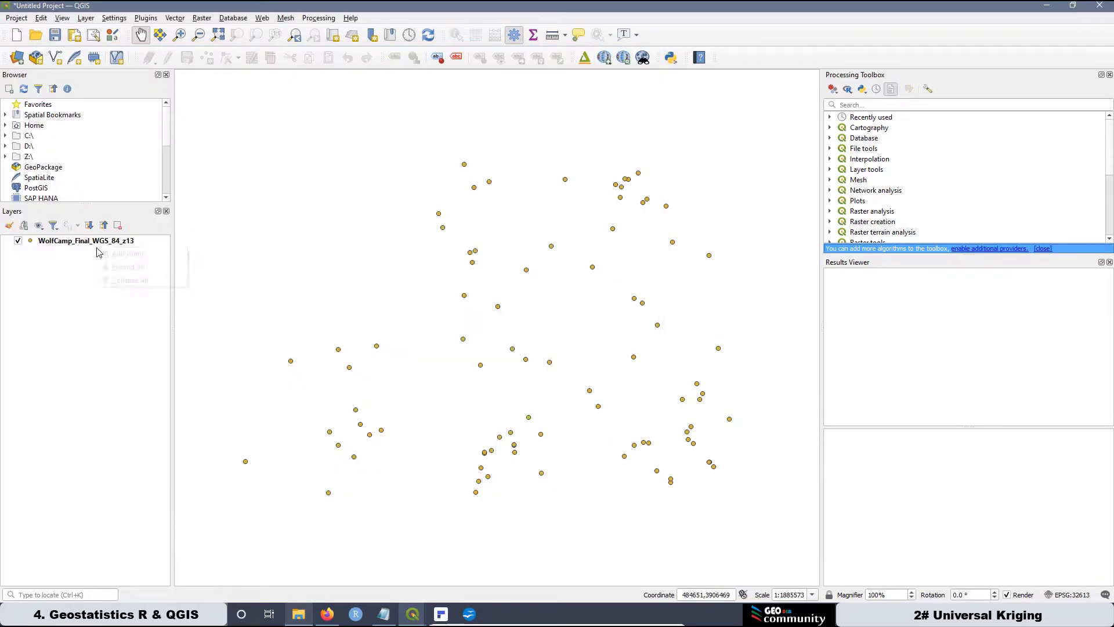
pyautogui.rightClick(90, 251)
pyautogui.rightClick(73, 244)
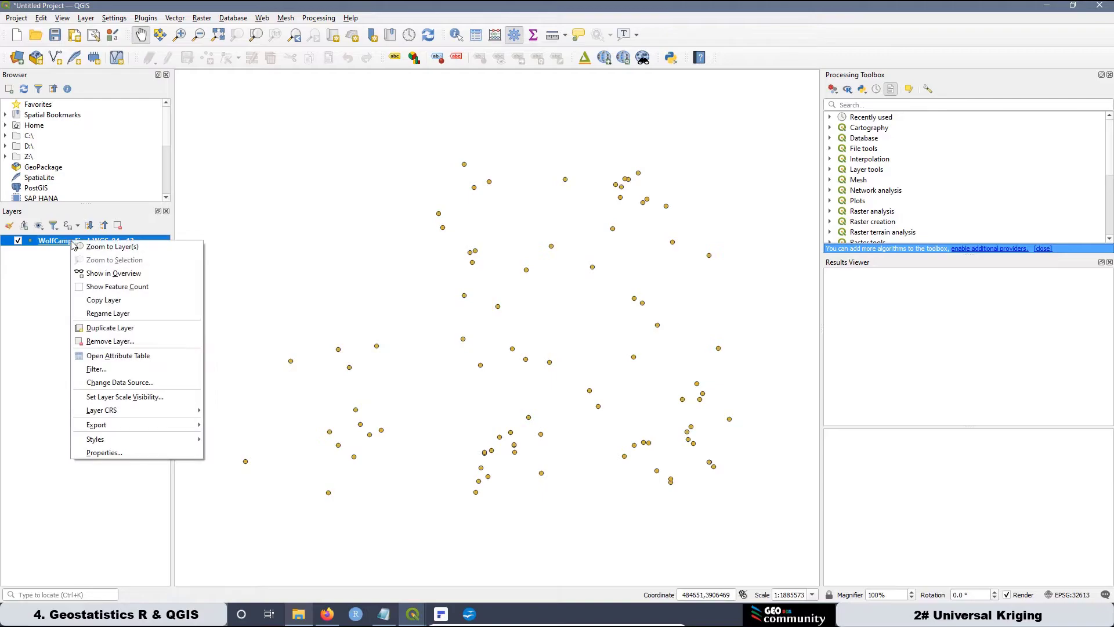
pyautogui.moveTo(133, 416)
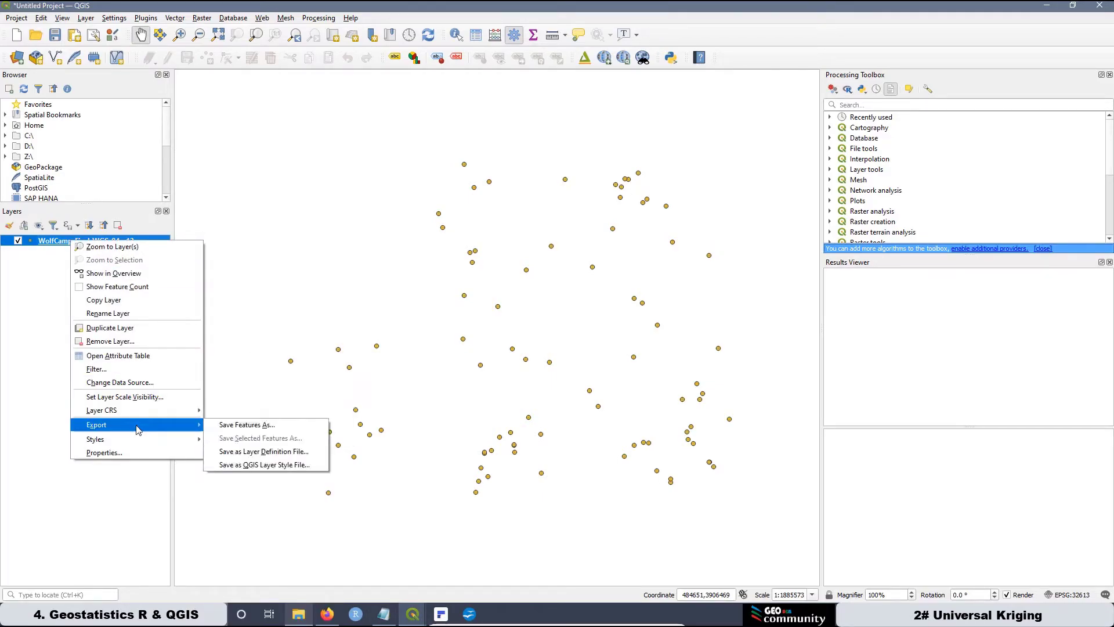
pyautogui.click(243, 425)
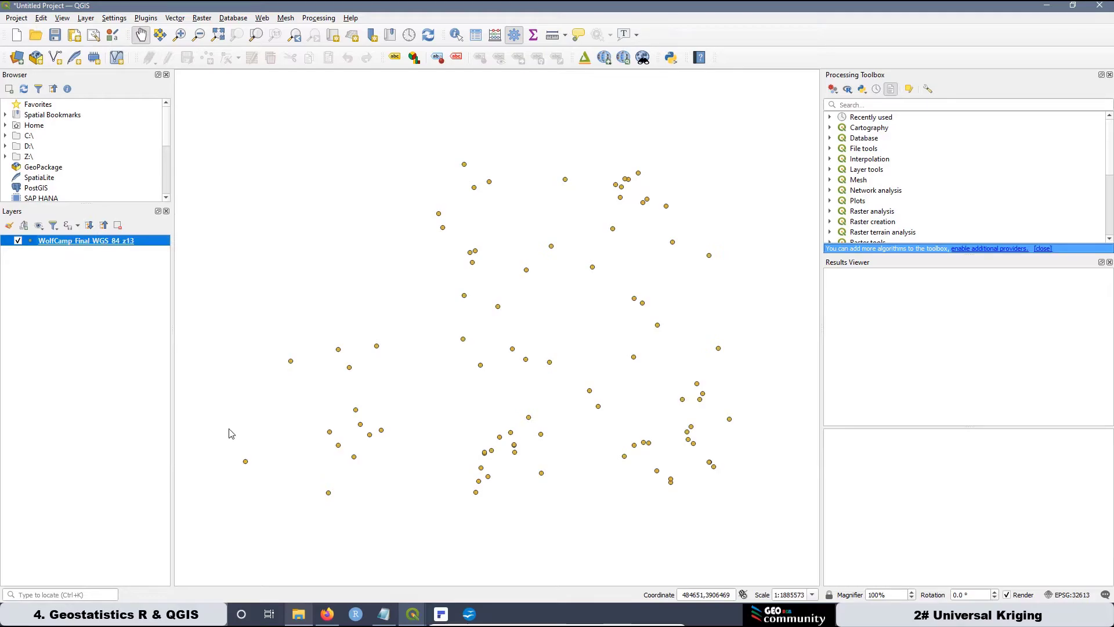
pyautogui.click(465, 197)
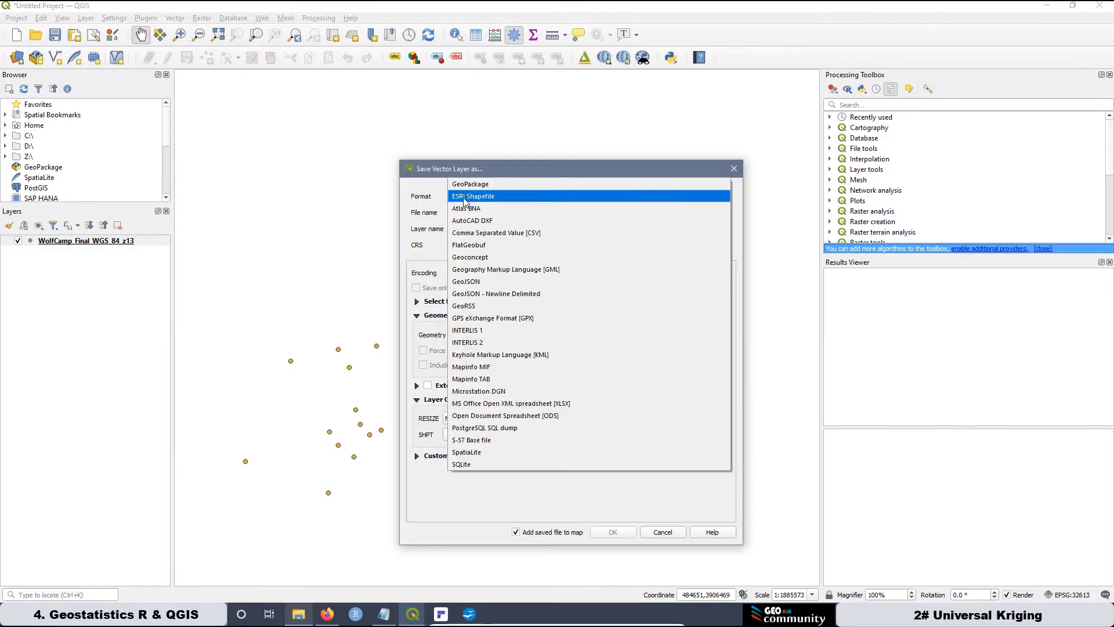
pyautogui.click(472, 197)
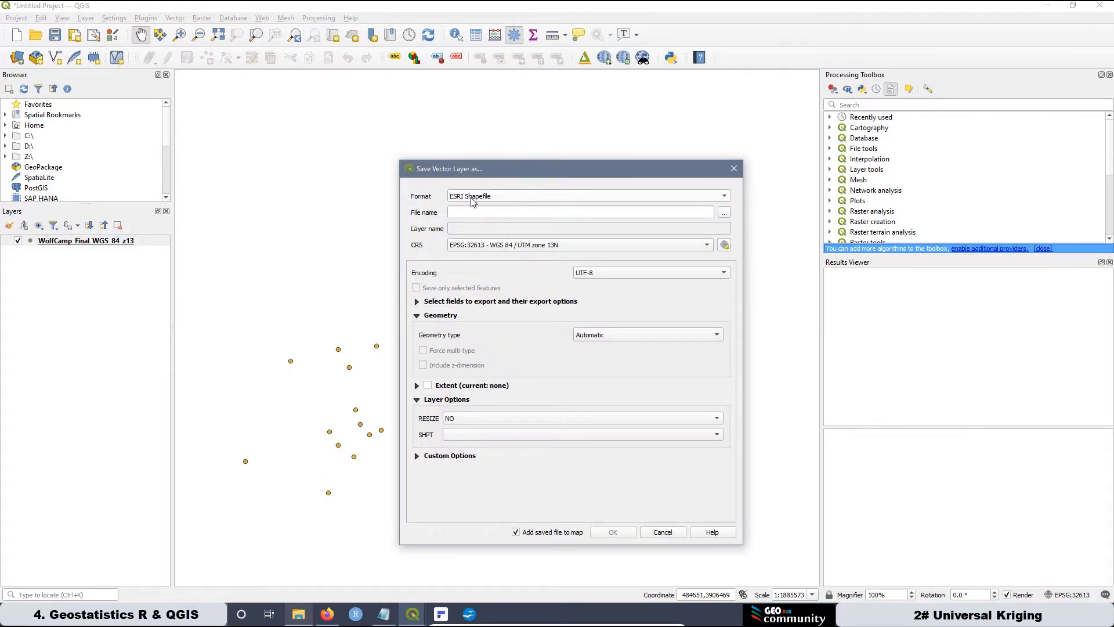
# Step: Save the export as Dataset in the SHP_project folder, keeping EPSG:32613 - WGS 84 / UTM zone 13N, and add it to the map
pyautogui.click(724, 213)
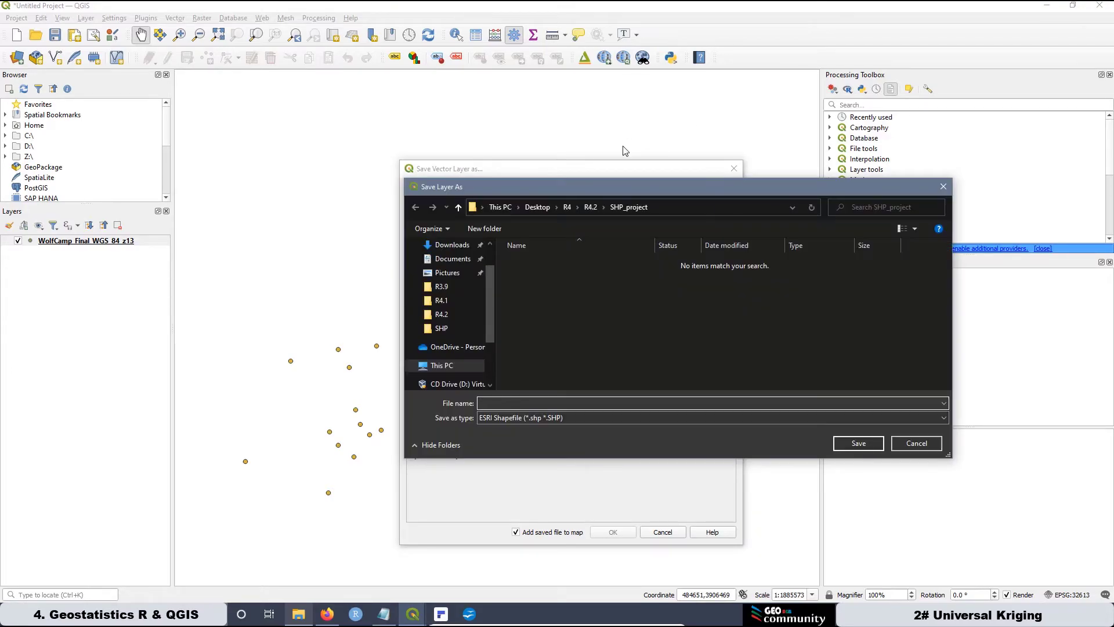
pyautogui.click(587, 209)
pyautogui.doubleClick(545, 277)
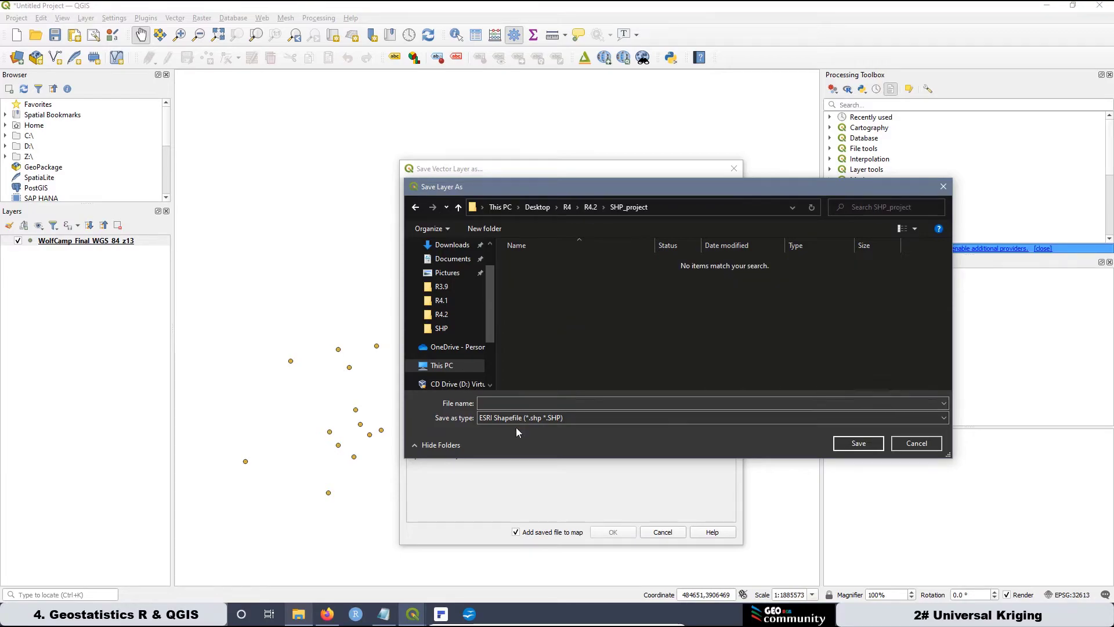
pyautogui.click(905, 403)
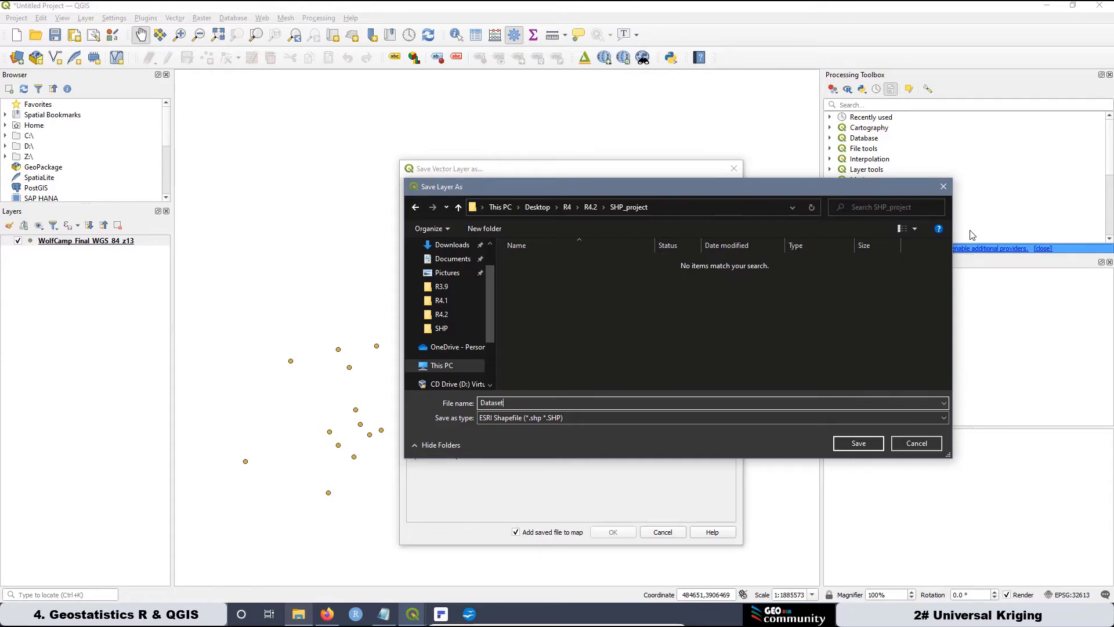
pyautogui.click(855, 445)
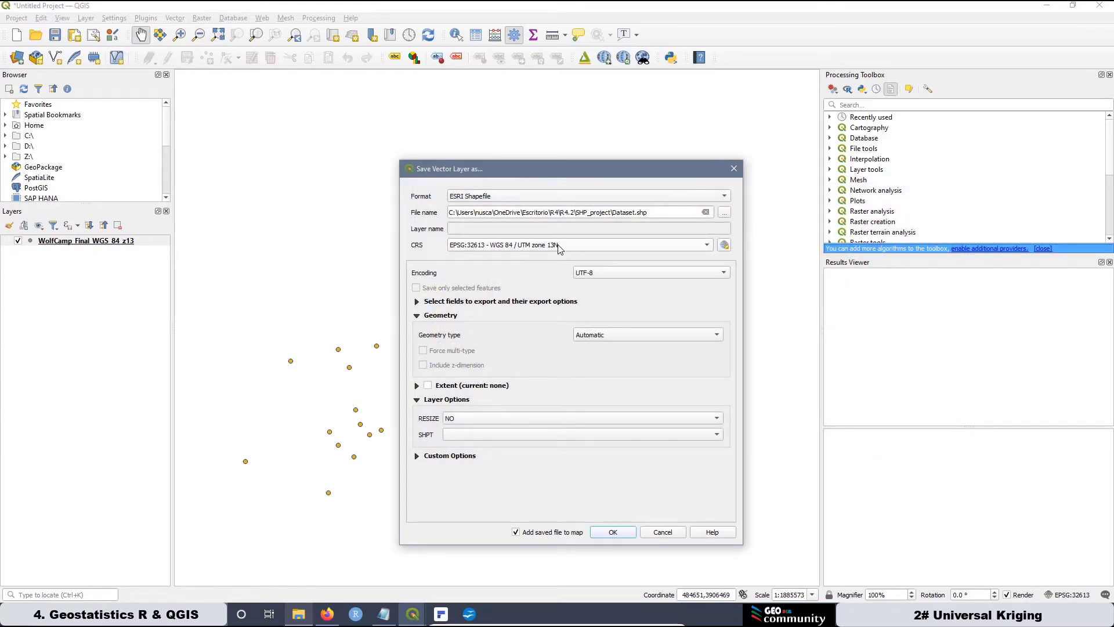
pyautogui.moveTo(559, 247)
pyautogui.click(611, 532)
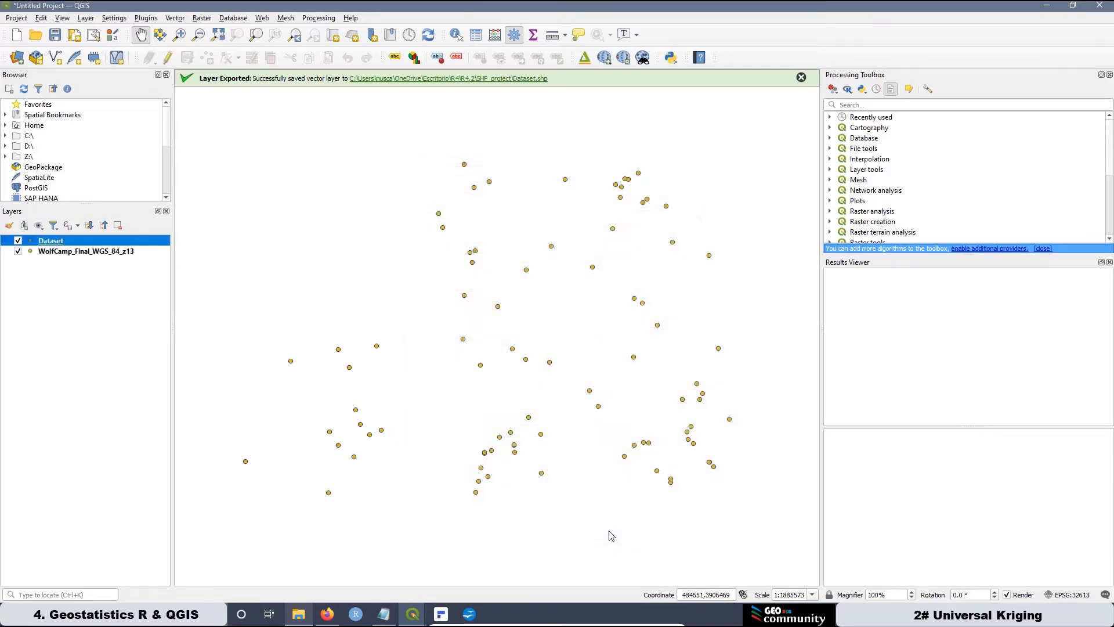
# Step: Remove the original WolfCamp_Final_WGS_84_z13 delimited text layer from the project
pyautogui.click(58, 254)
pyautogui.rightClick(59, 251)
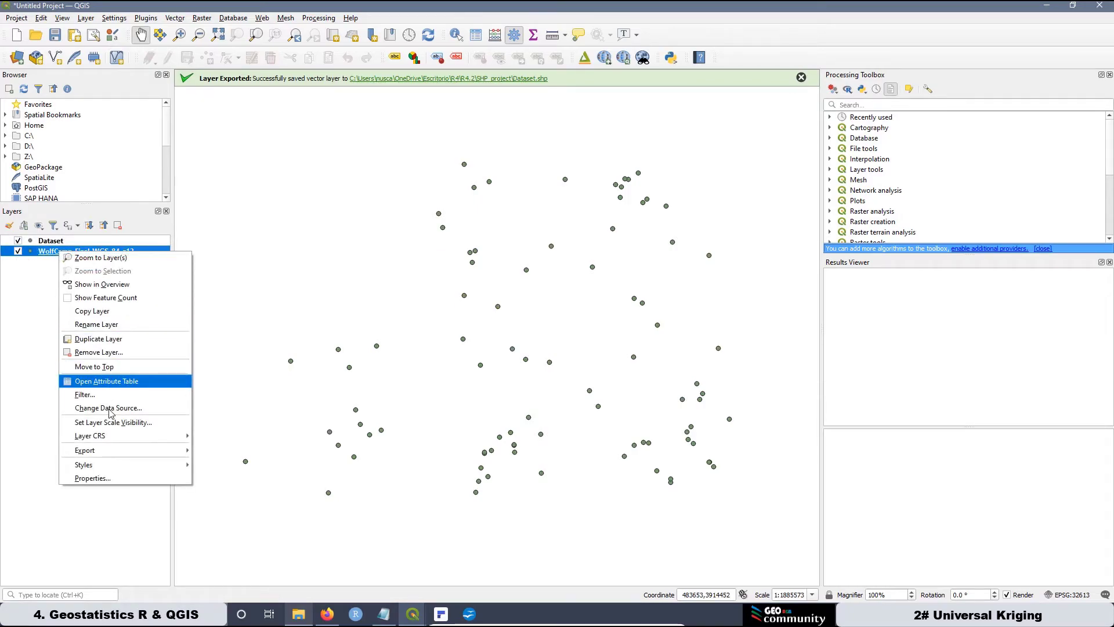
pyautogui.click(102, 352)
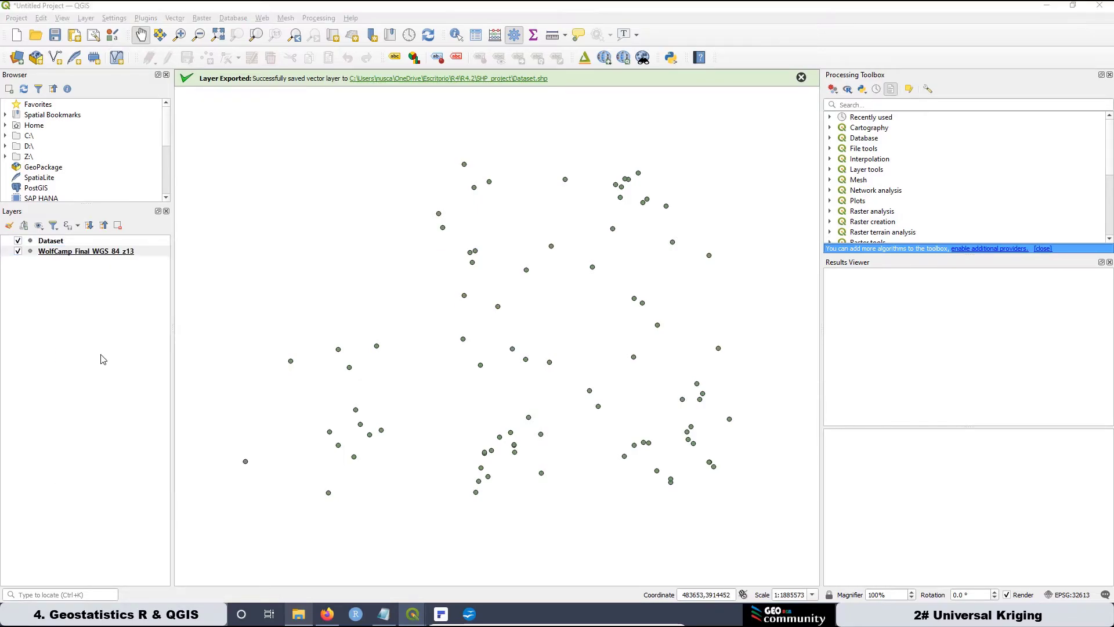
pyautogui.click(524, 319)
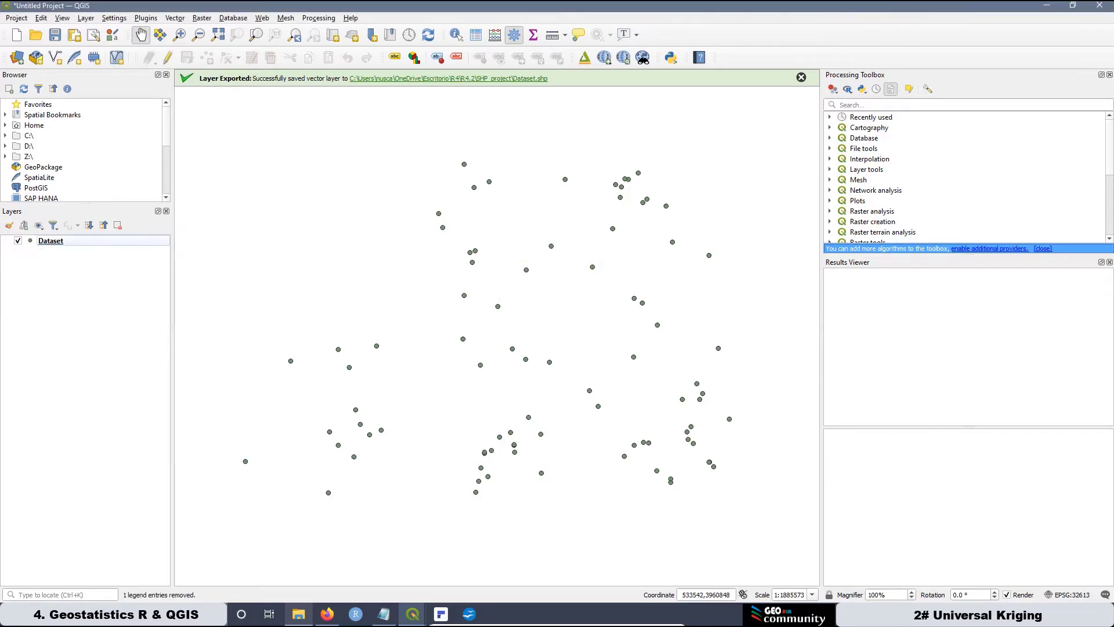
# Step: Check the storage format in the Dataset layer's information
pyautogui.rightClick(58, 246)
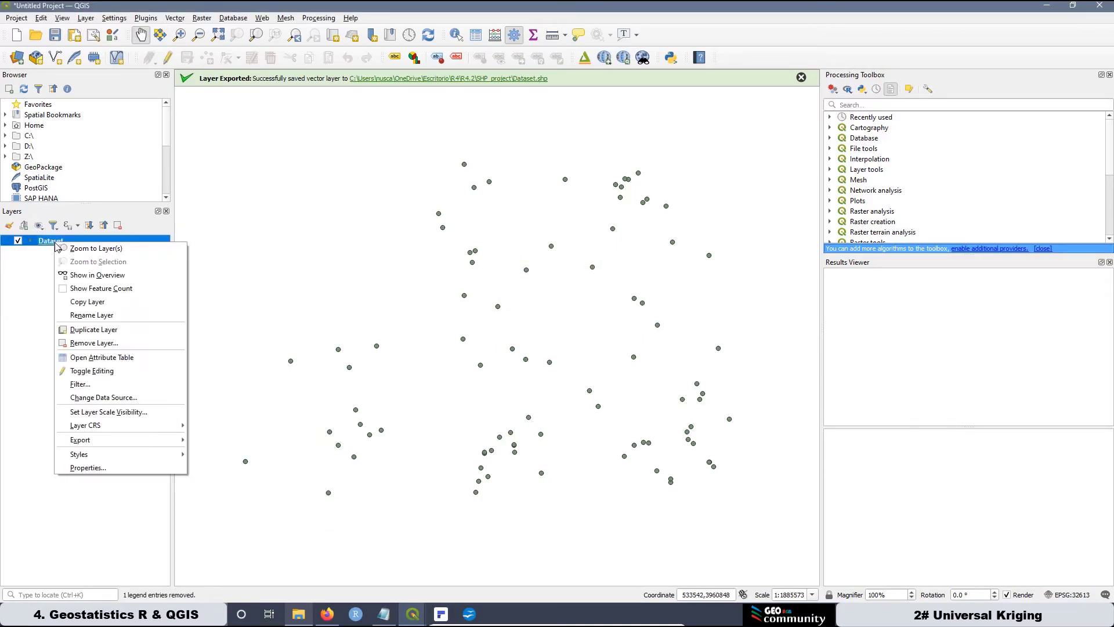
pyautogui.click(91, 470)
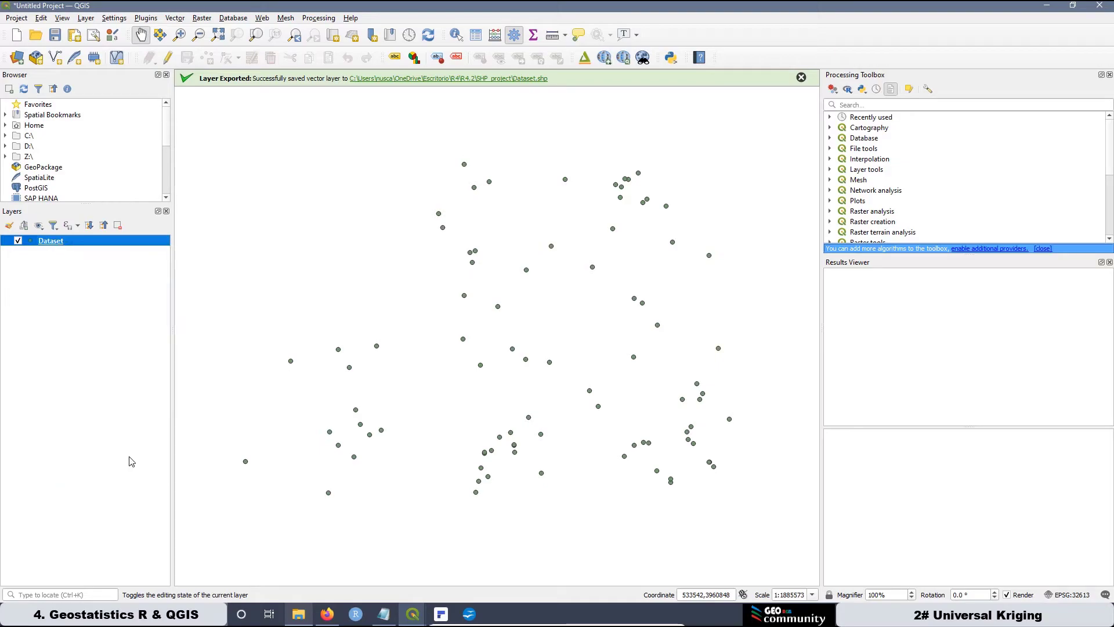
pyautogui.moveTo(544, 266); pyautogui.dragTo(503, 268)
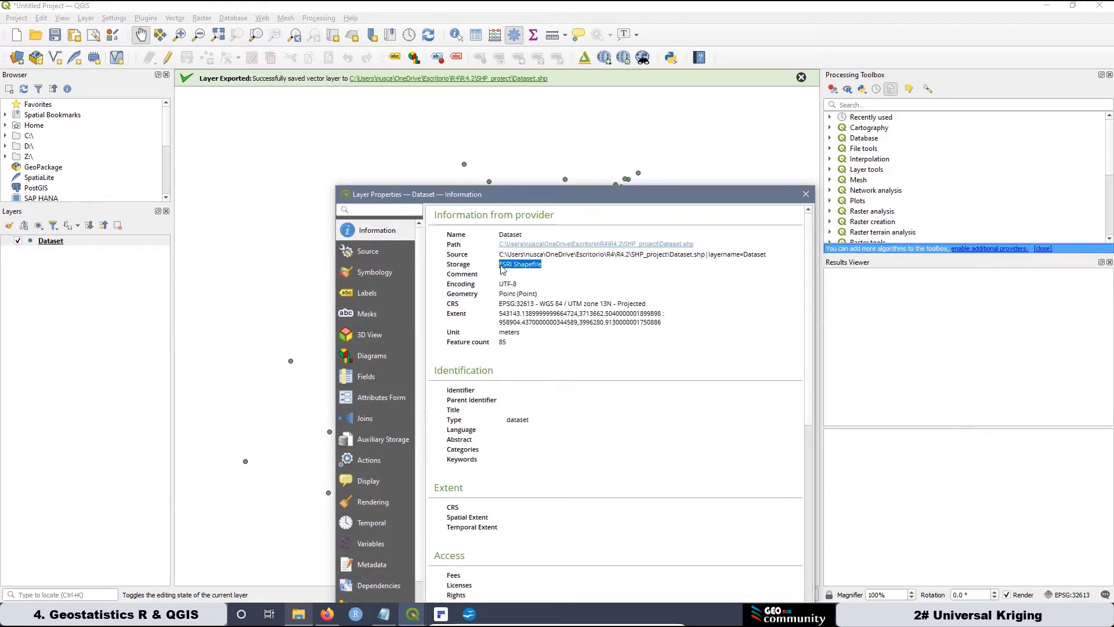
pyautogui.click(805, 195)
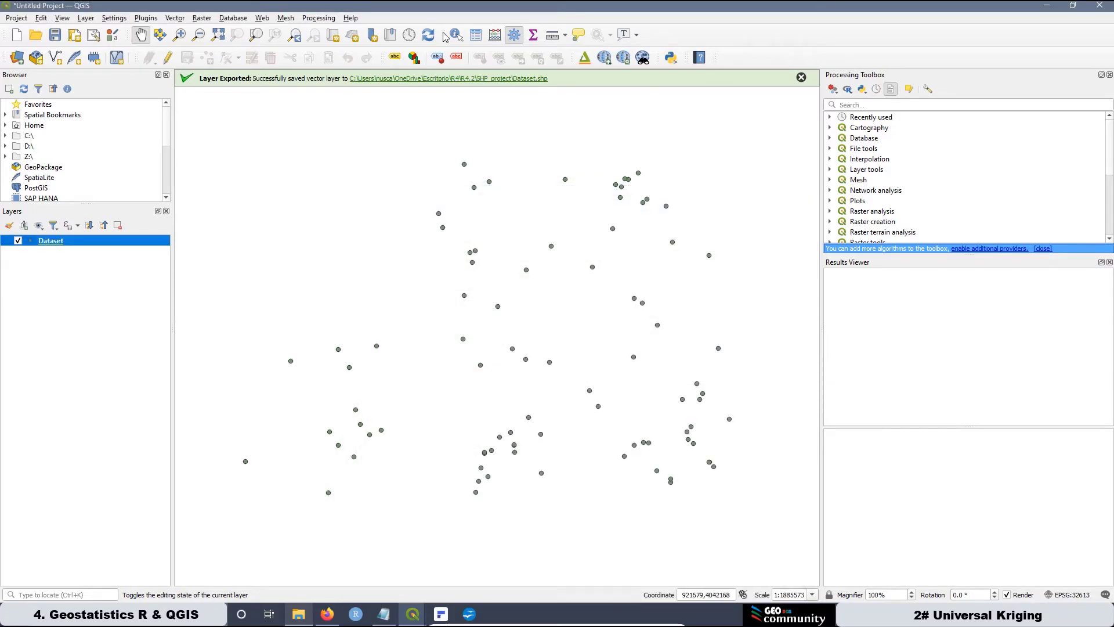
# Step: Add the Google Satellite basemap from QuickMapServices to the project
pyautogui.click(261, 18)
pyautogui.moveTo(304, 58)
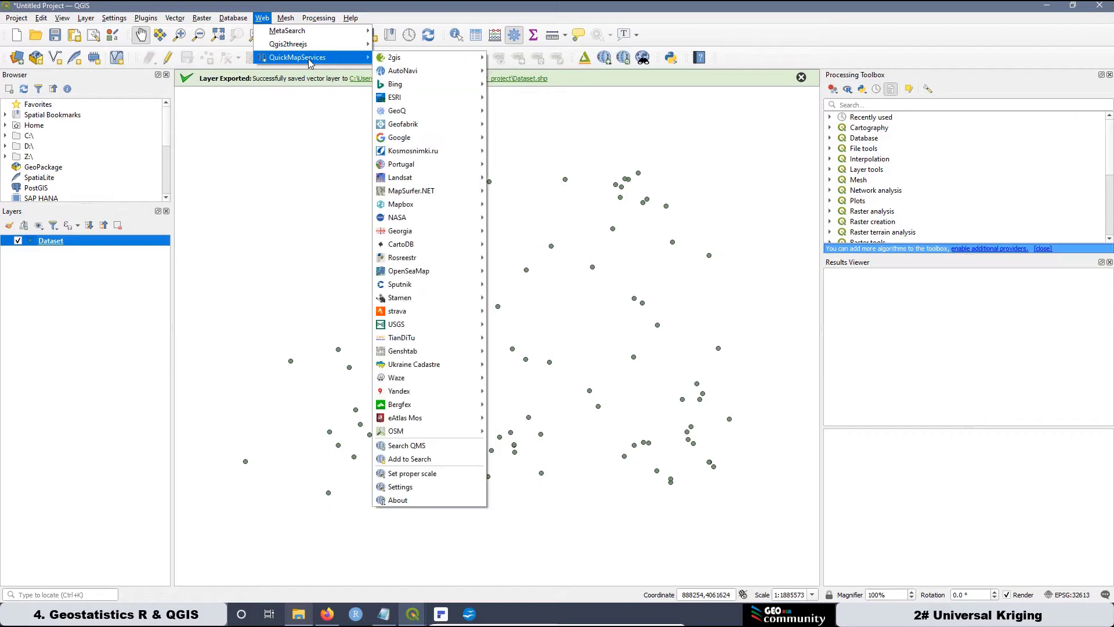
pyautogui.moveTo(432, 140)
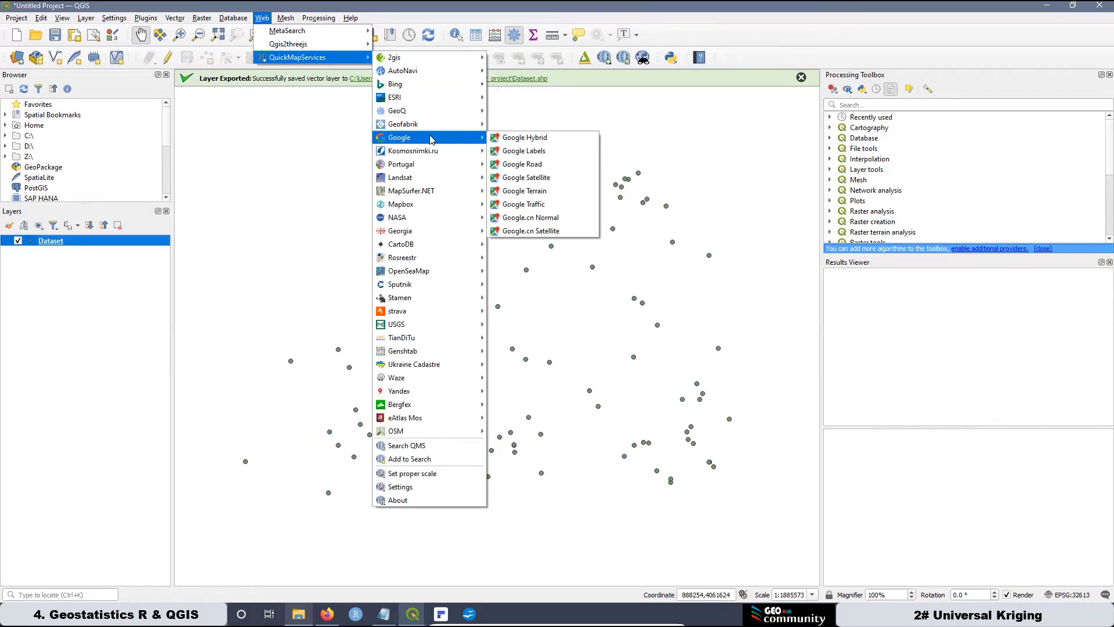
pyautogui.click(549, 179)
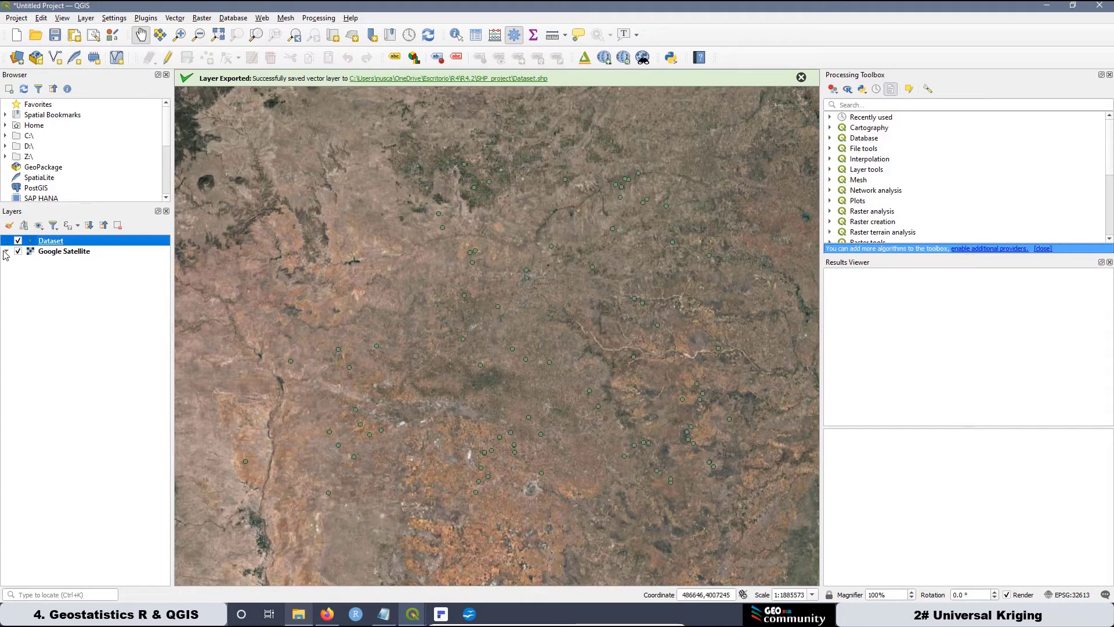
# Step: Change the fill color of the Dataset layer's simple marker to yellow
pyautogui.rightClick(60, 246)
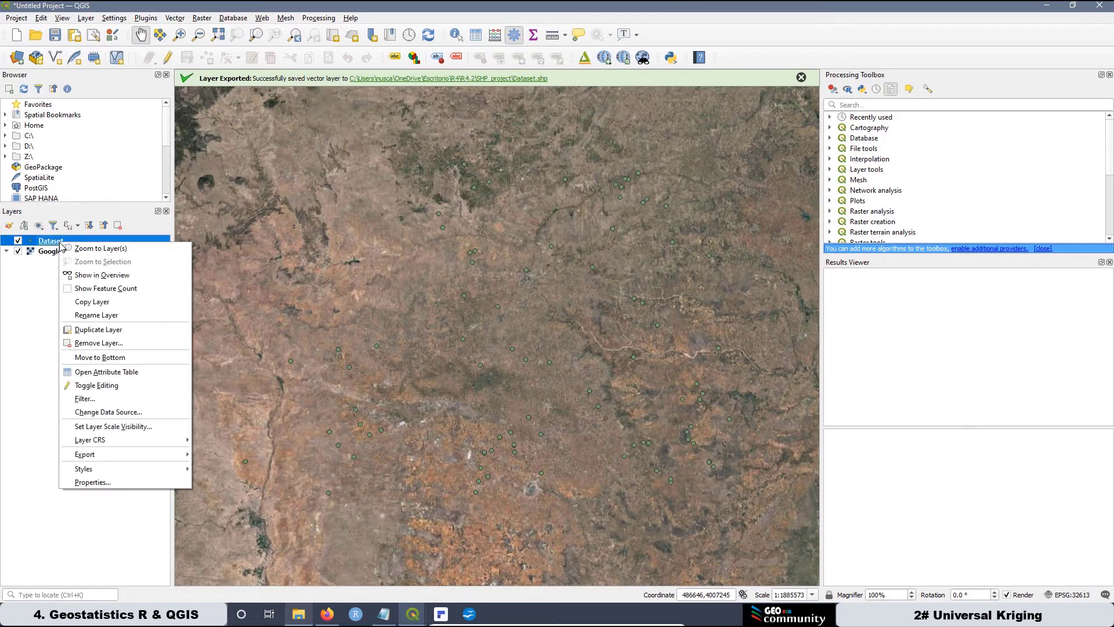
pyautogui.click(93, 482)
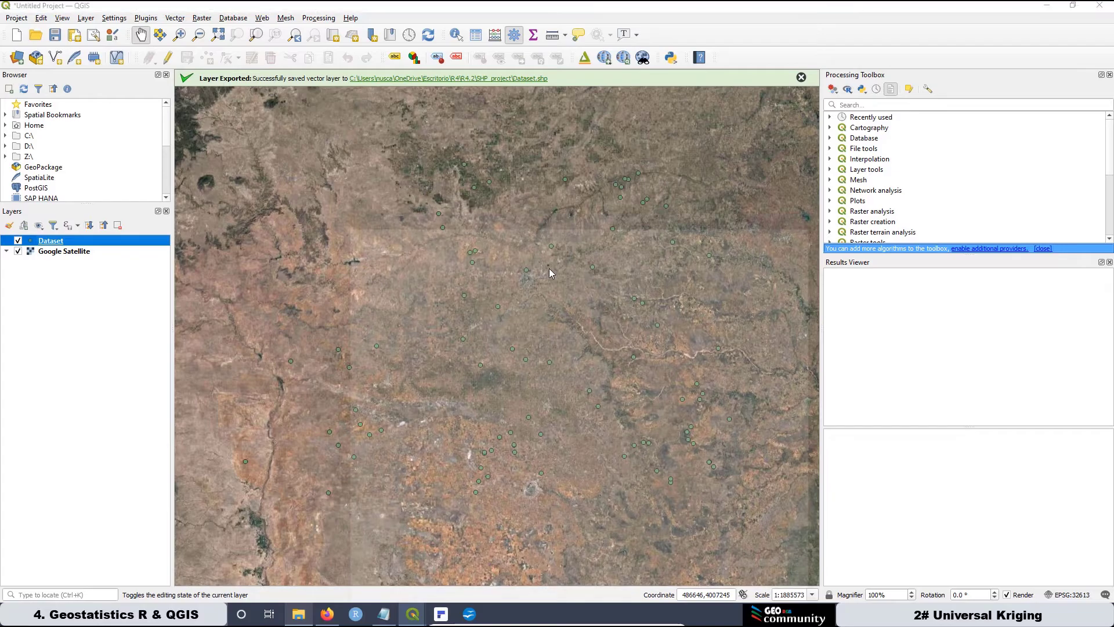
pyautogui.click(384, 289)
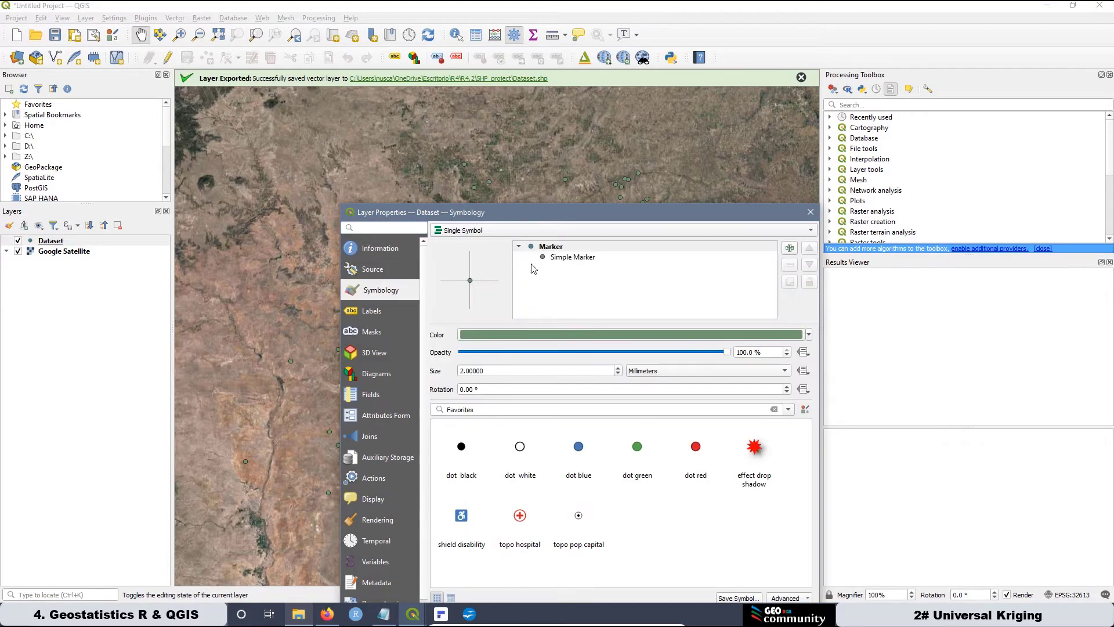
pyautogui.click(580, 258)
pyautogui.click(775, 376)
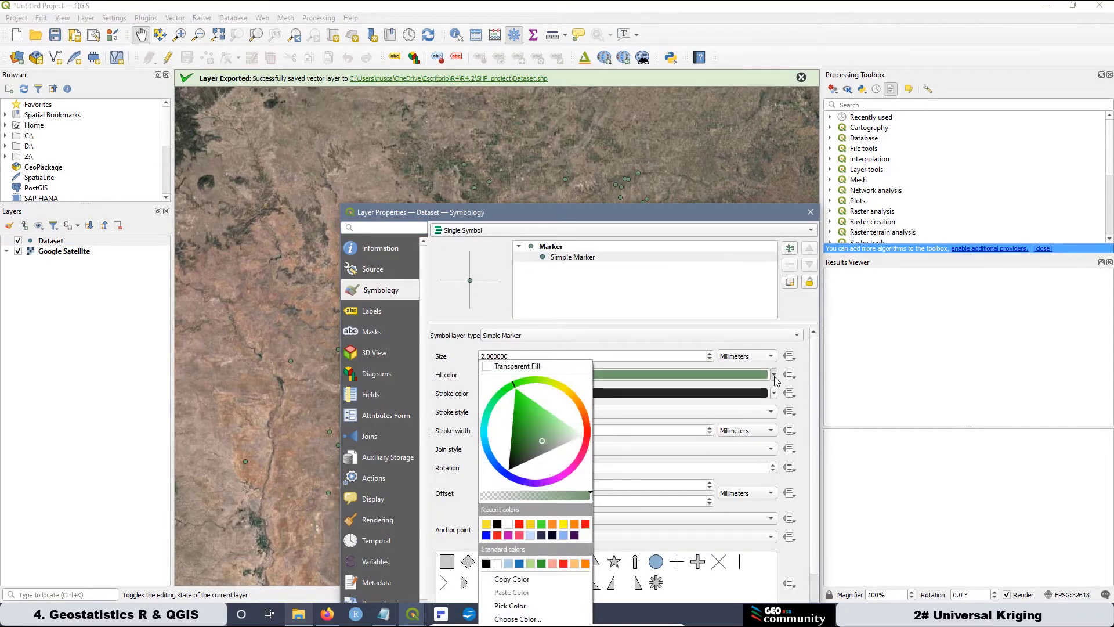
pyautogui.click(486, 524)
pyautogui.moveTo(710, 220); pyautogui.dragTo(682, 127)
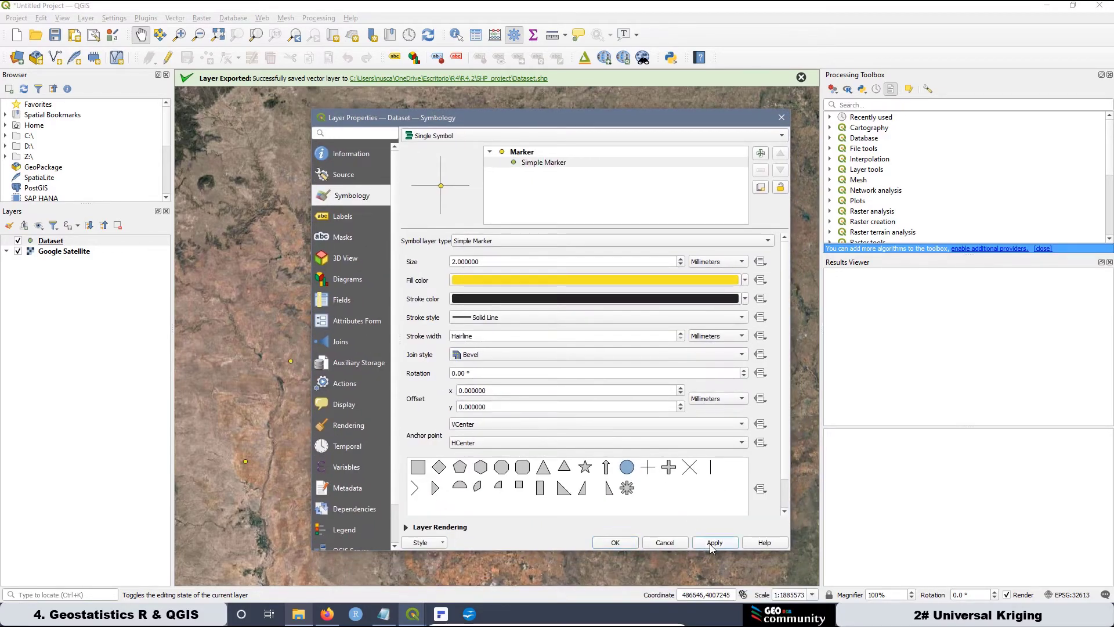
pyautogui.click(616, 542)
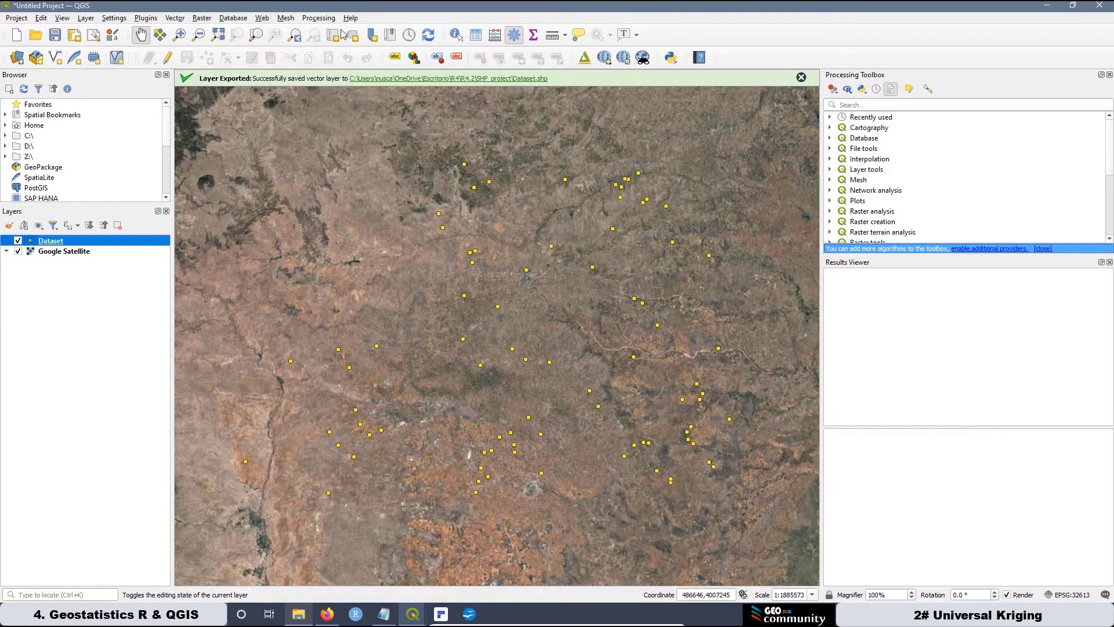
# Step: Add the Google Hybrid basemap from QuickMapServices and hide the Google Satellite layer so the labelled basemap shows beneath the points
pyautogui.click(262, 18)
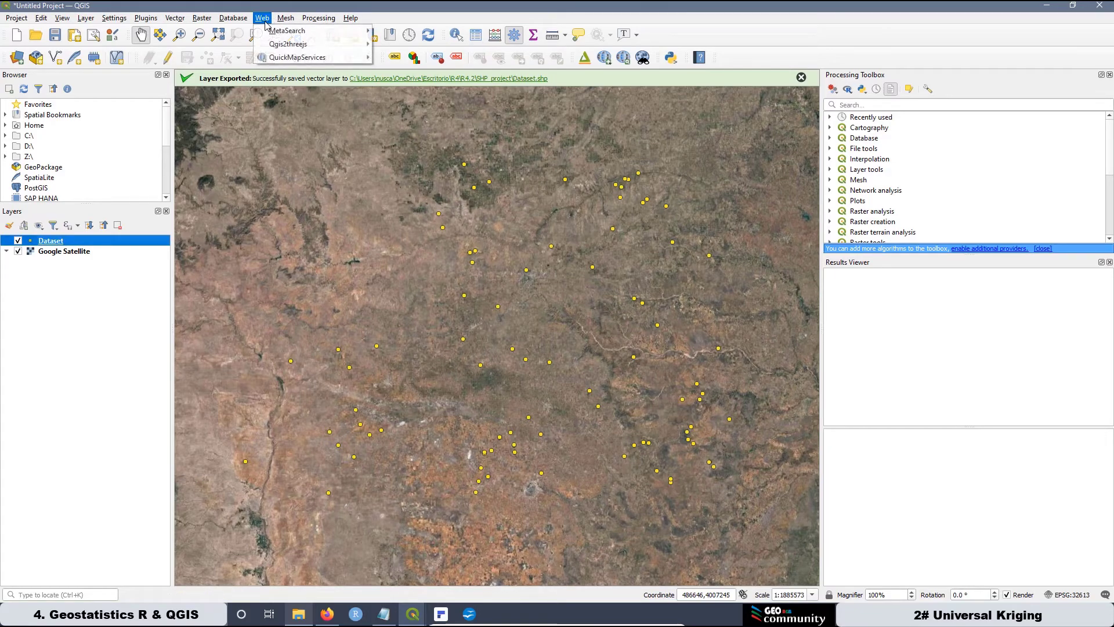
pyautogui.moveTo(295, 57)
pyautogui.moveTo(480, 140)
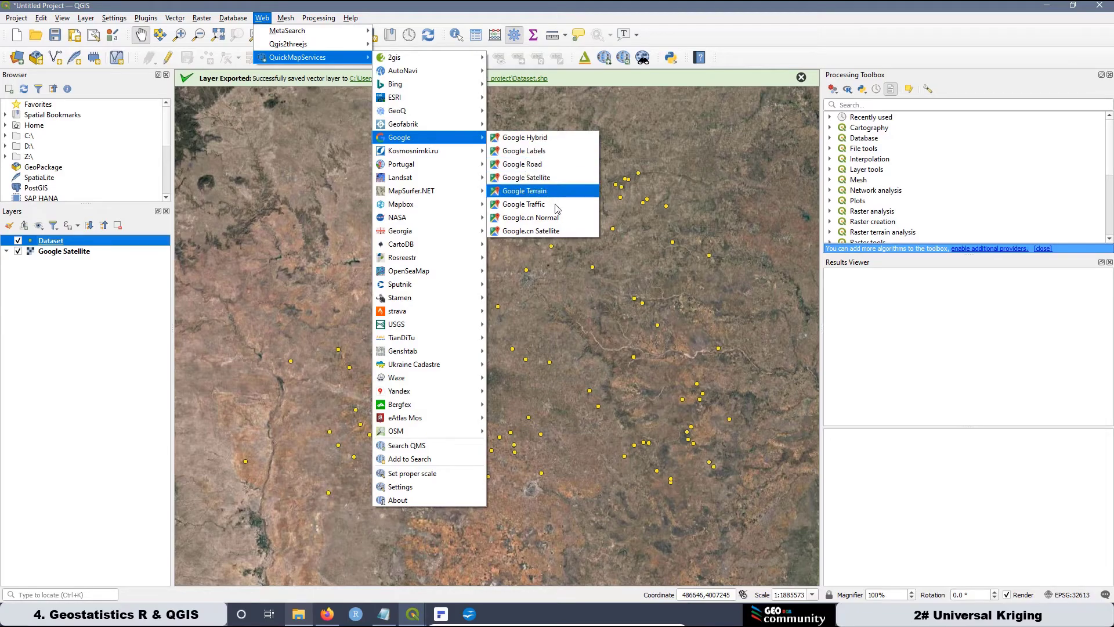
pyautogui.click(538, 141)
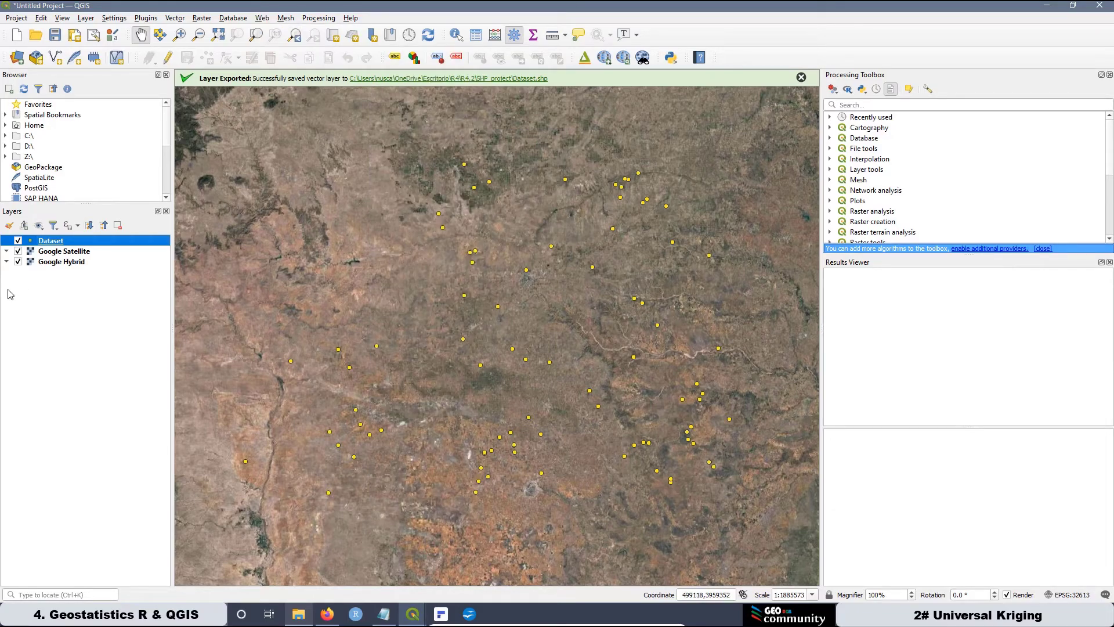
pyautogui.click(18, 251)
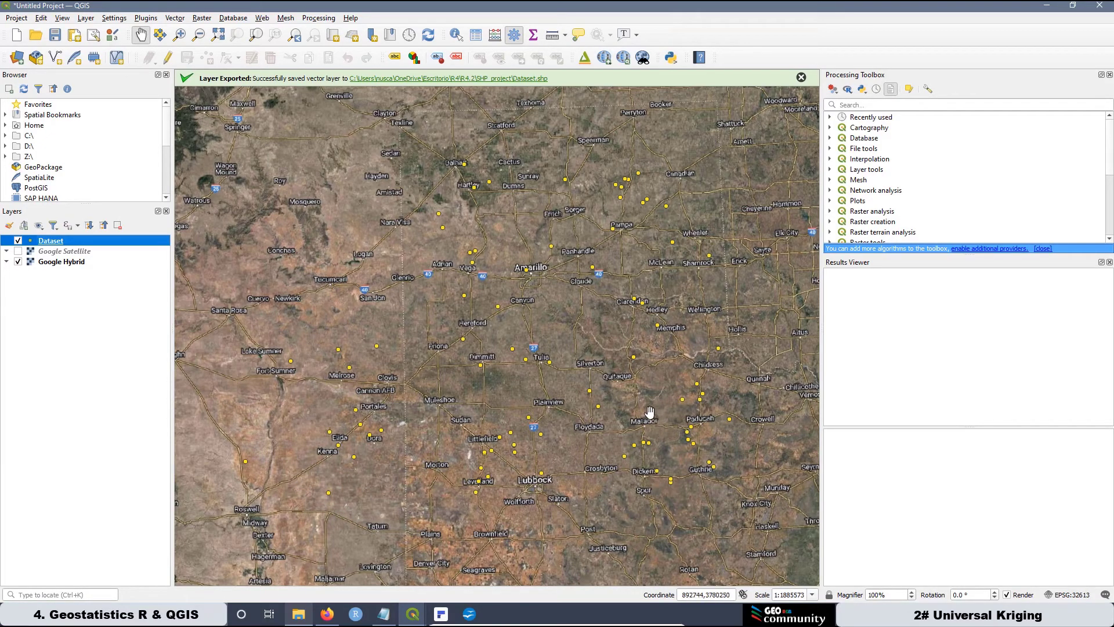
pyautogui.scroll(-1, 626, 410)
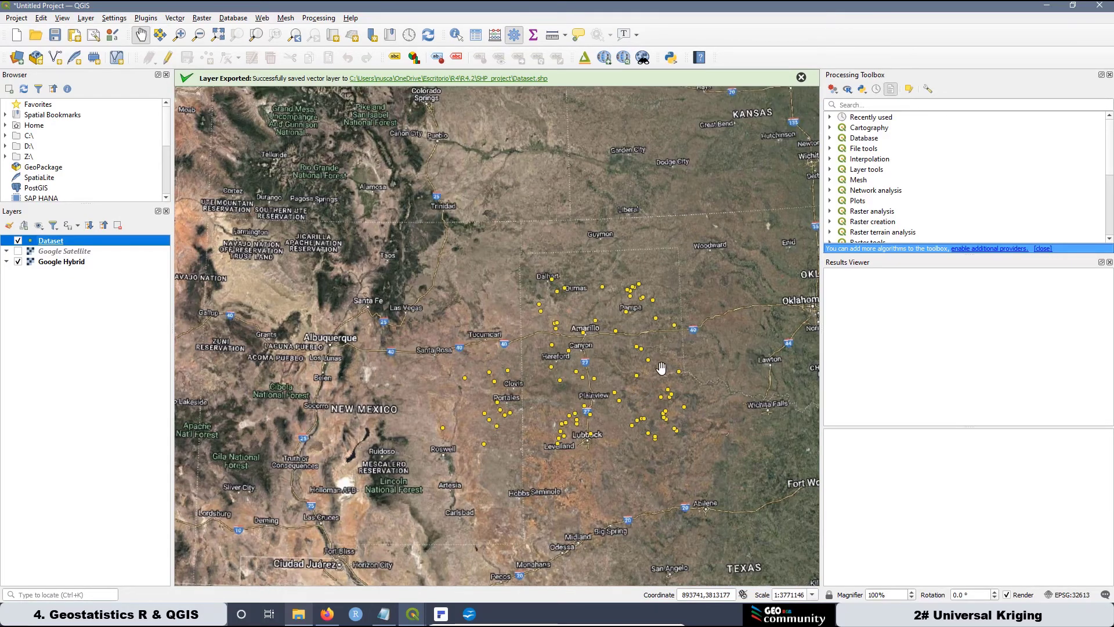
# Step: Look up the WolfCamp_Final_WGS_84_z13.csv source file in the R4.2 folder in File Explorer and close the folder window
pyautogui.click(297, 613)
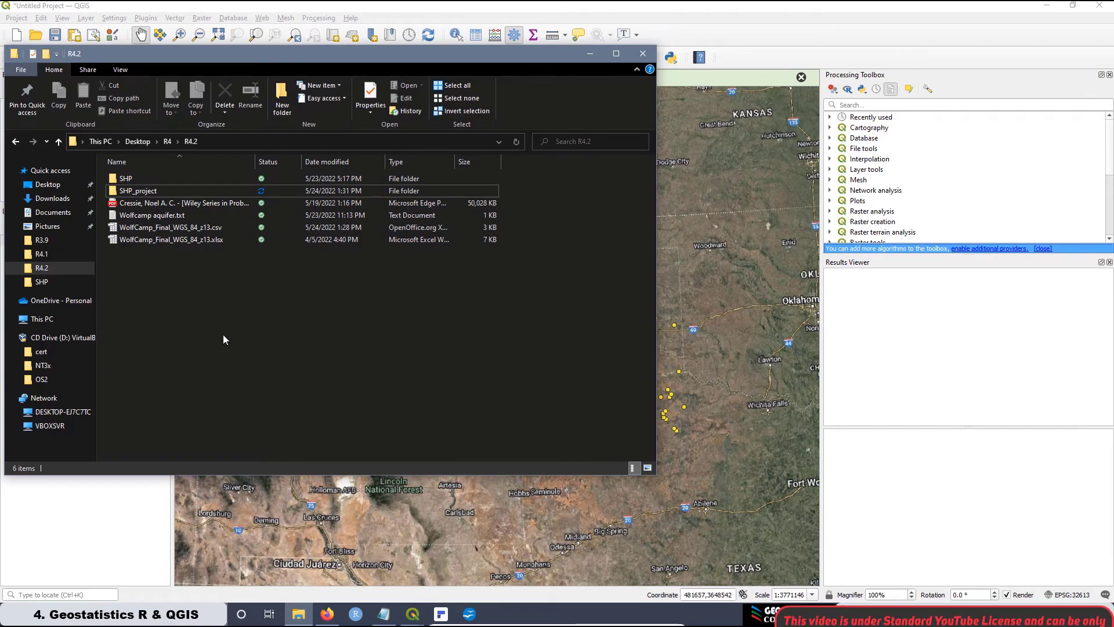
pyautogui.click(212, 228)
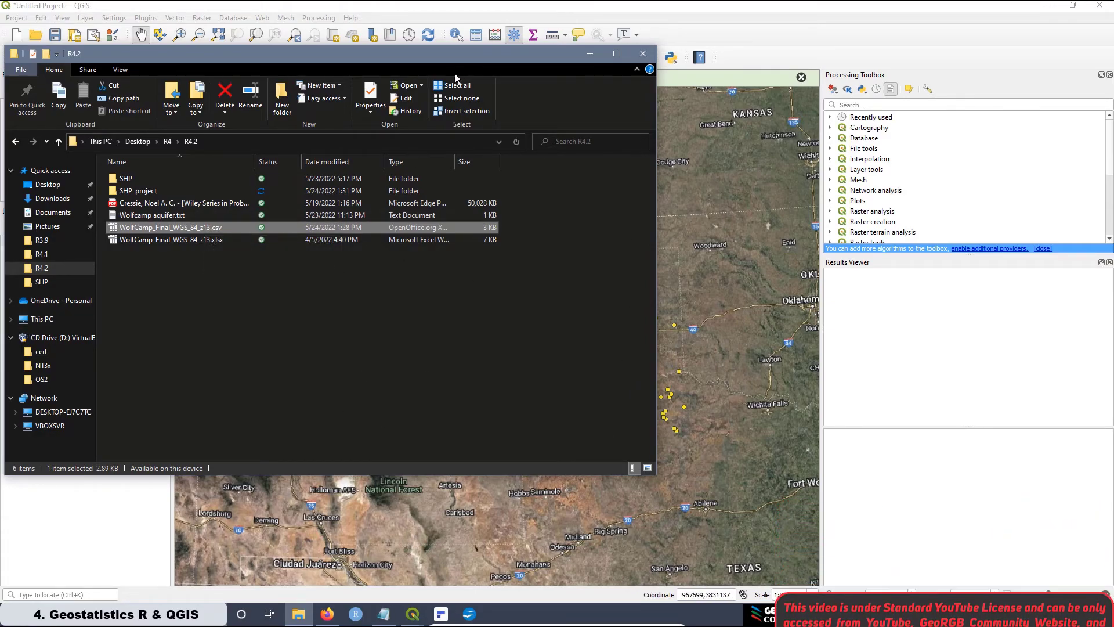
pyautogui.click(642, 54)
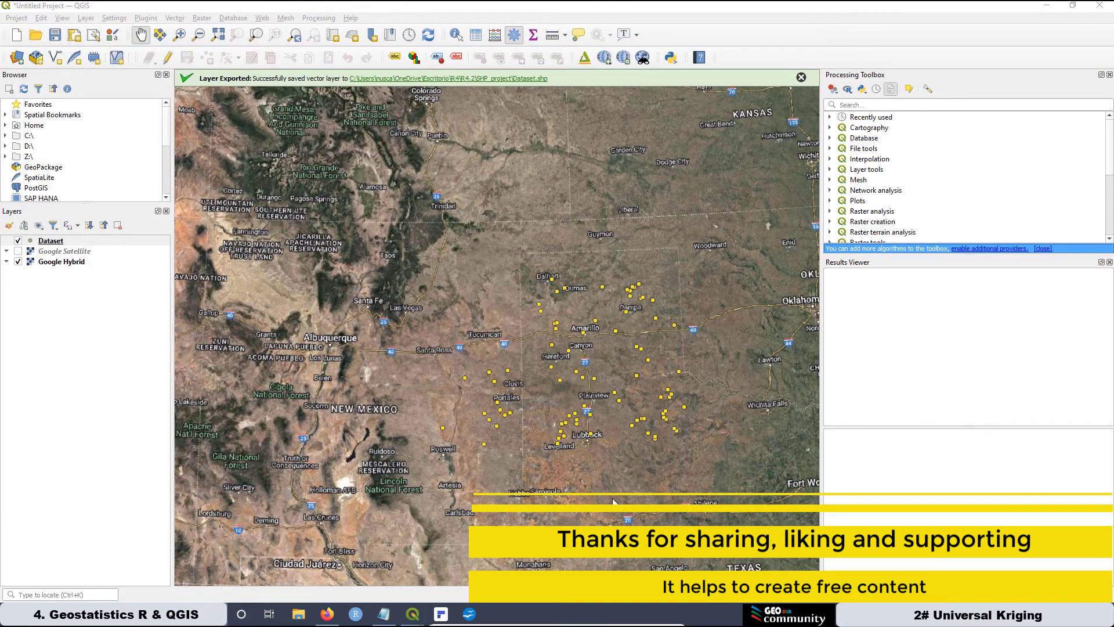